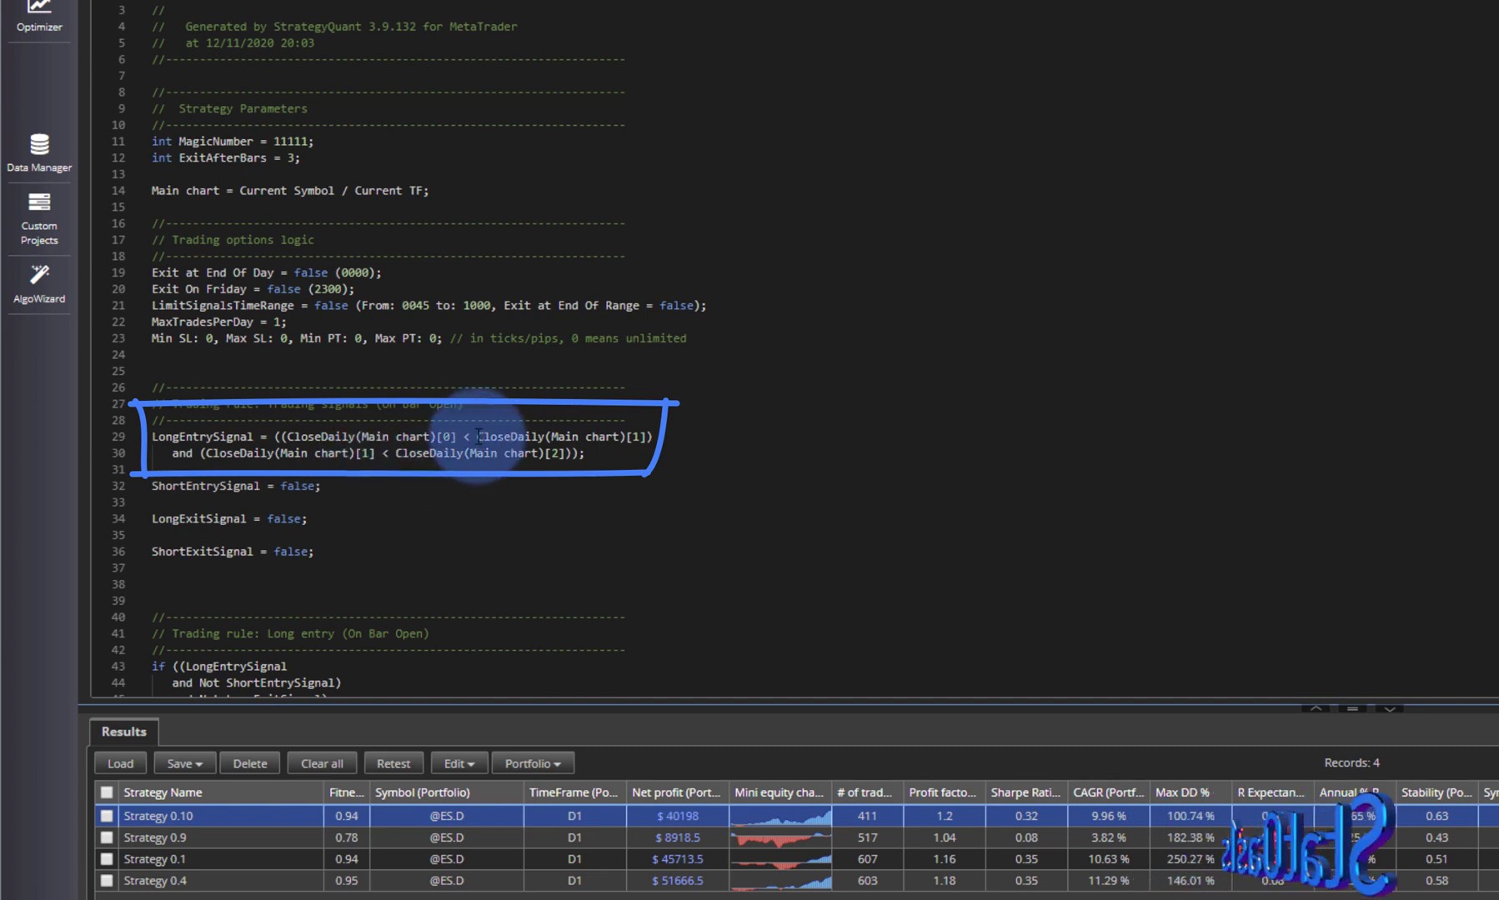
{"action": "left_click", "coordinate": [483, 836]}
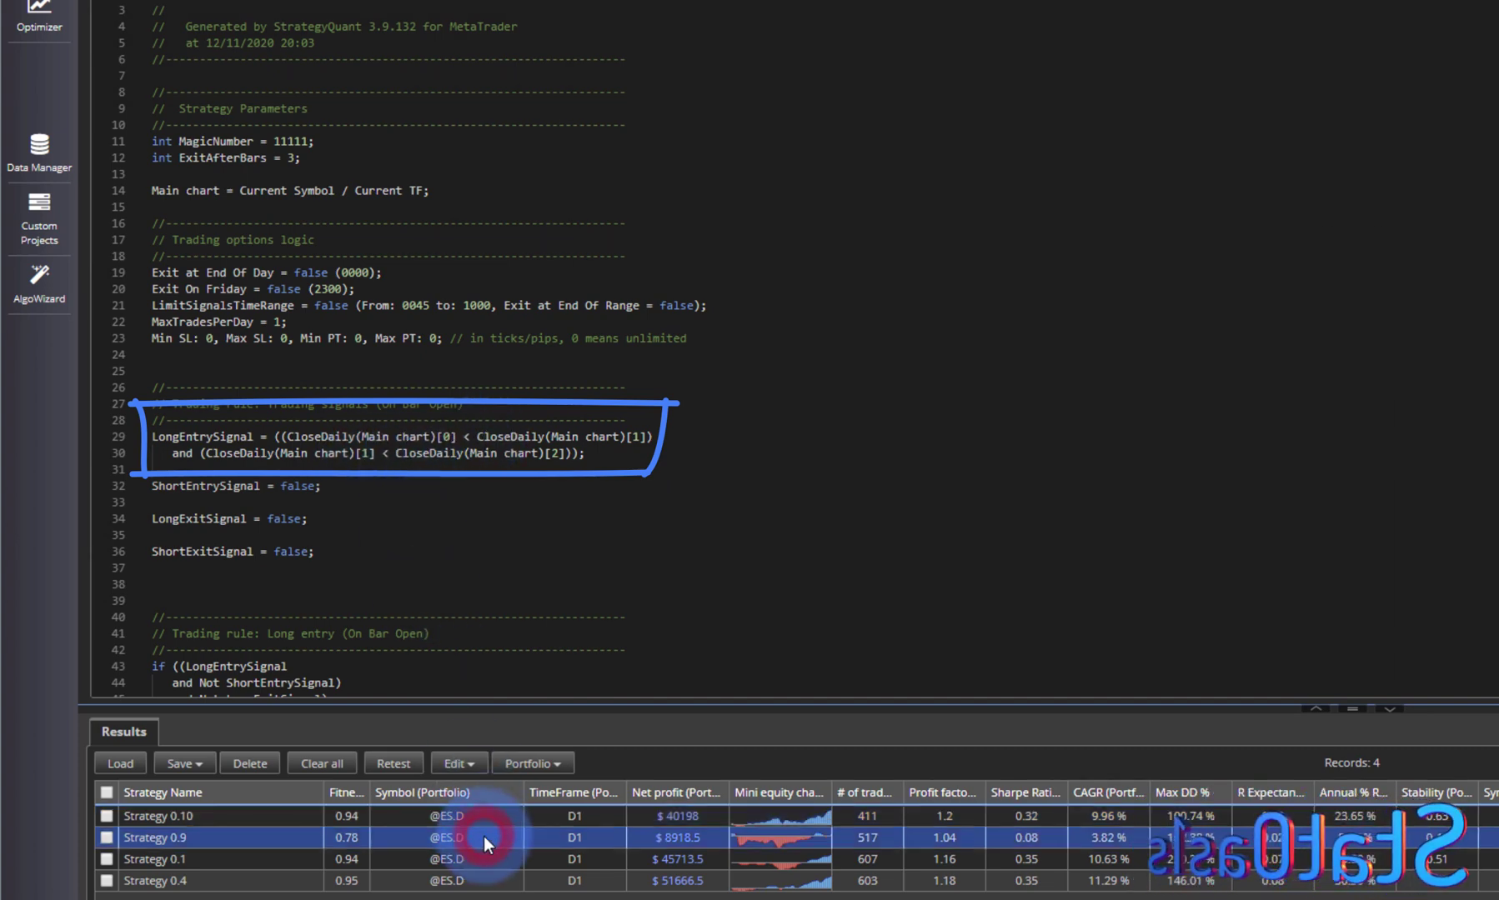
{"action": "left_click", "coordinate": [483, 860]}
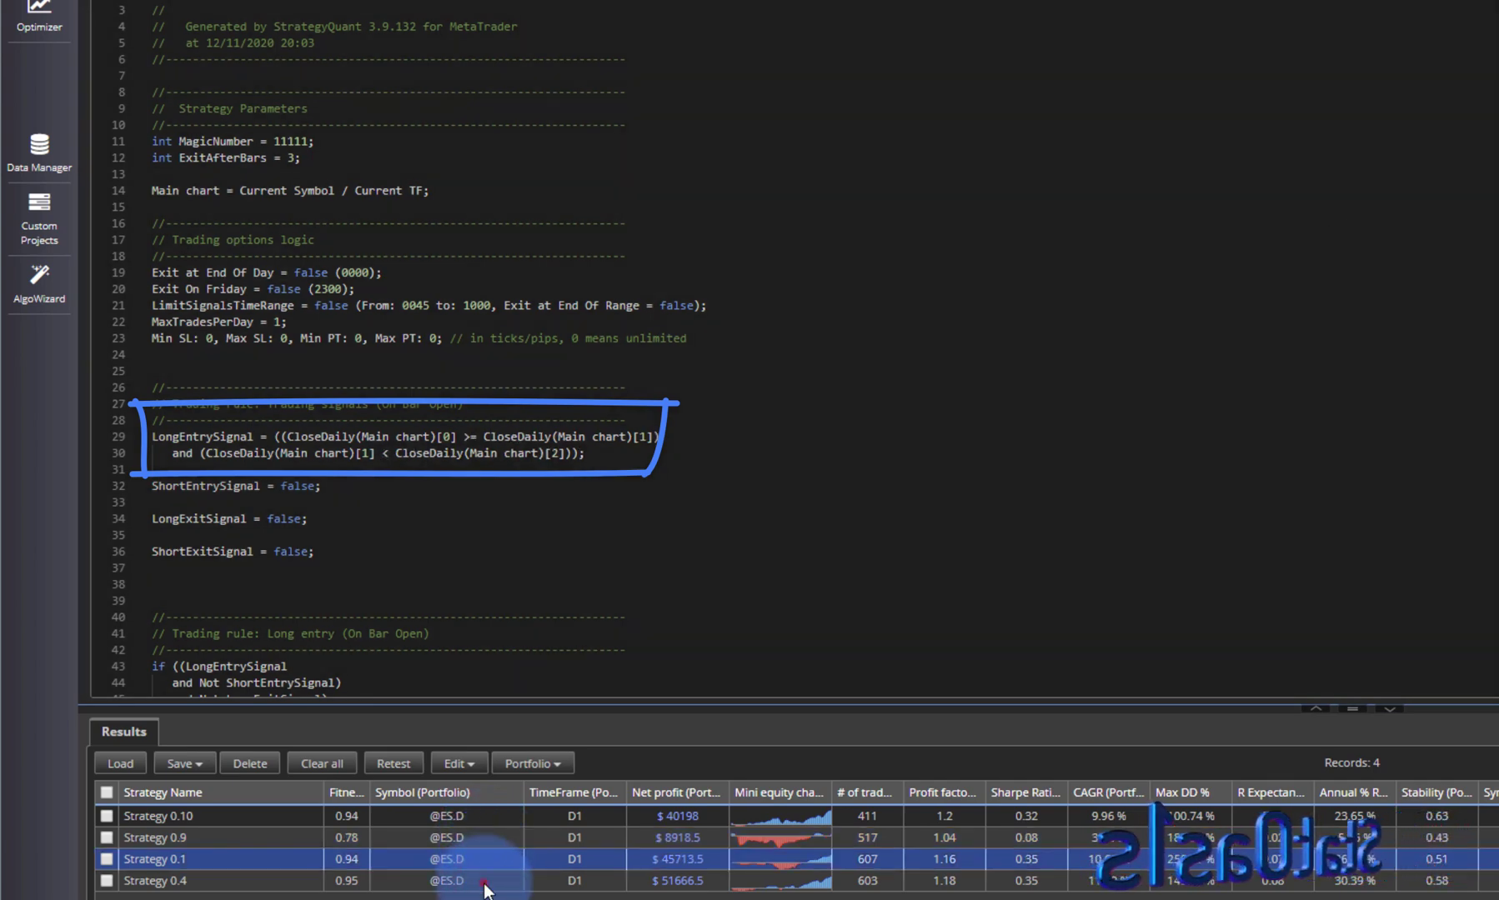
{"action": "left_click", "coordinate": [485, 884]}
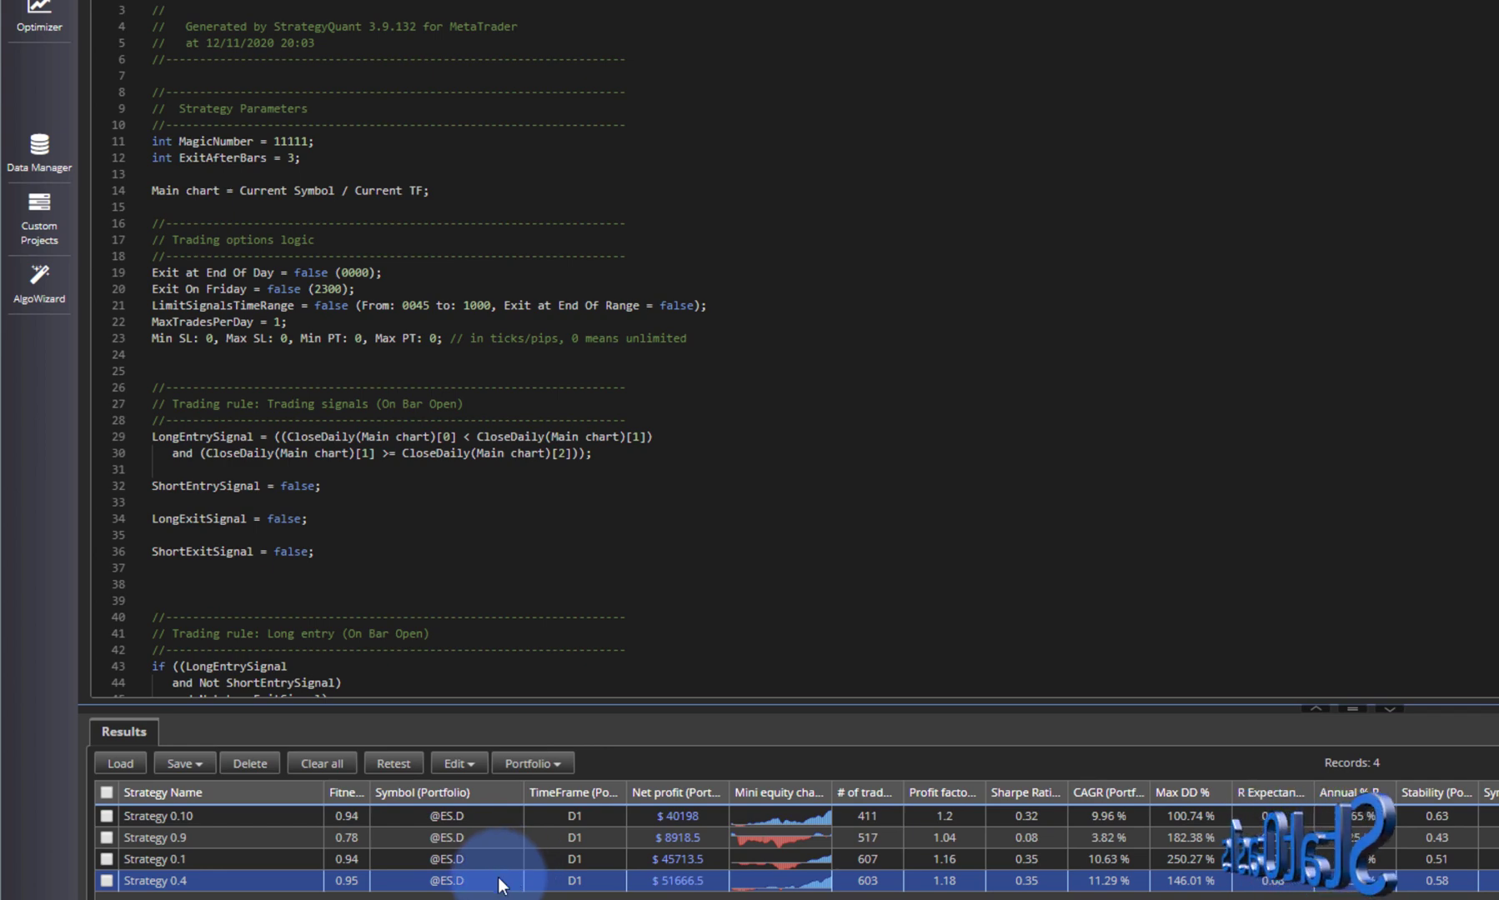
{"action": "left_click", "coordinate": [503, 812]}
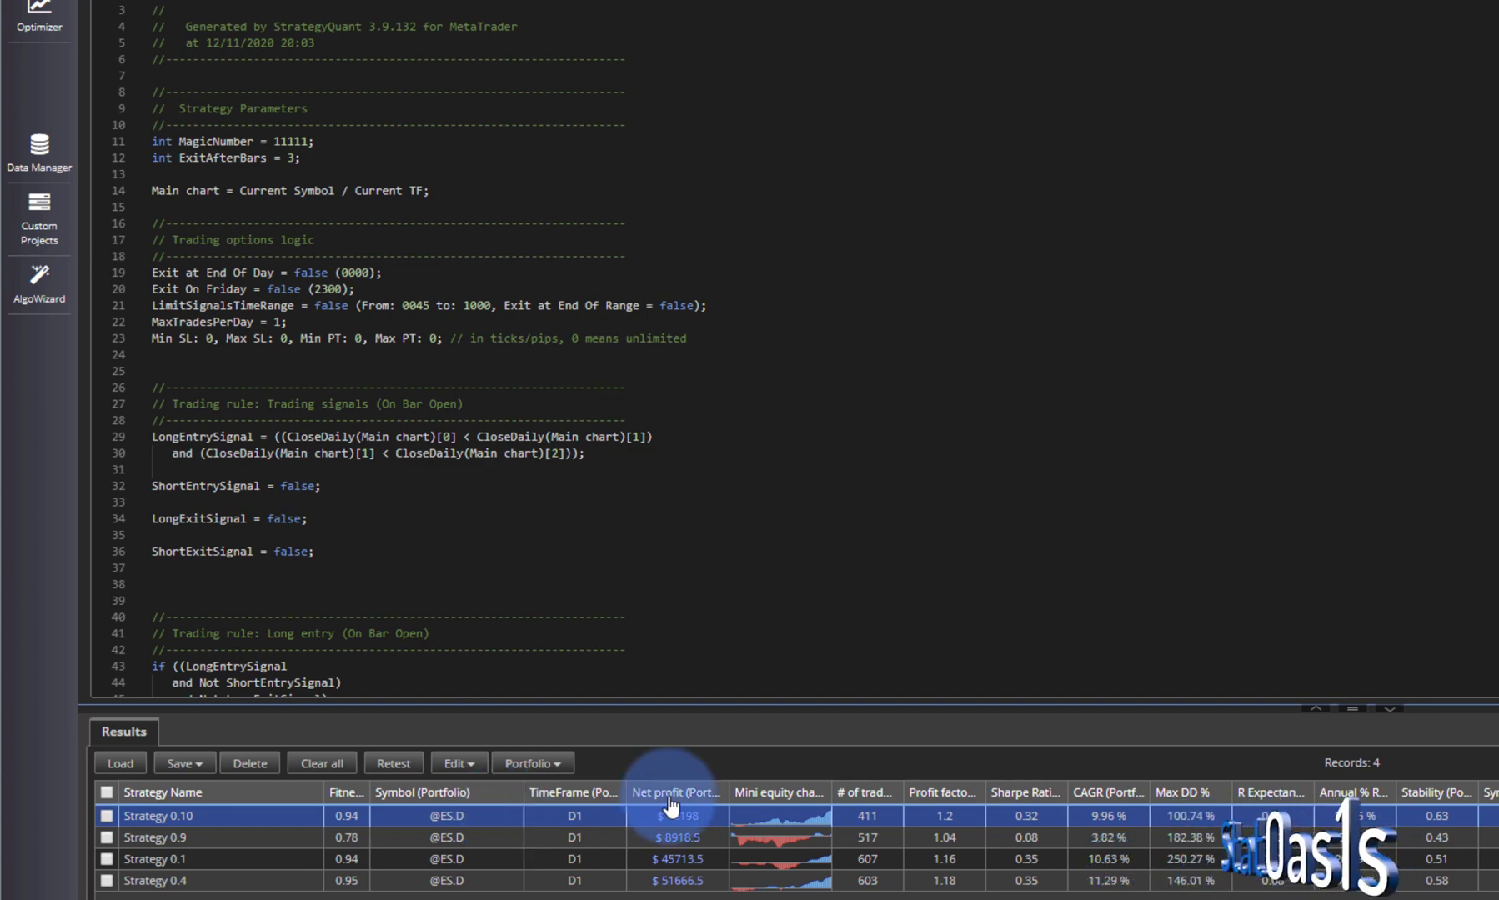
{"action": "left_click", "coordinate": [794, 882]}
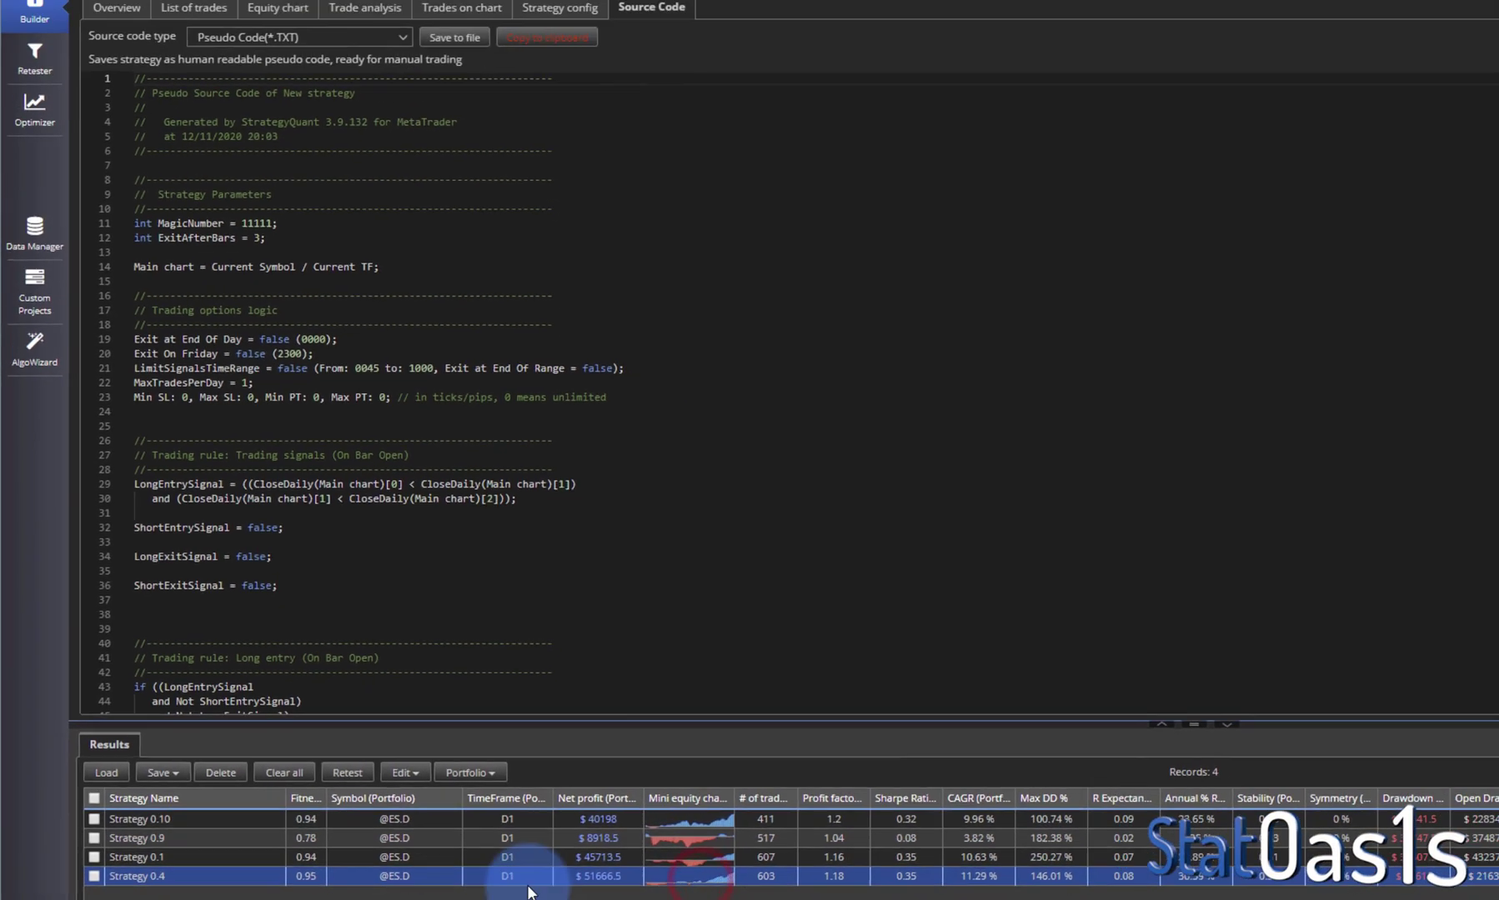
- Move the OOS1 out-of-sample start from 2014.04.18 to 2017.12.31, covering 14% of data
{"action": "left_click", "coordinate": [500, 59]}
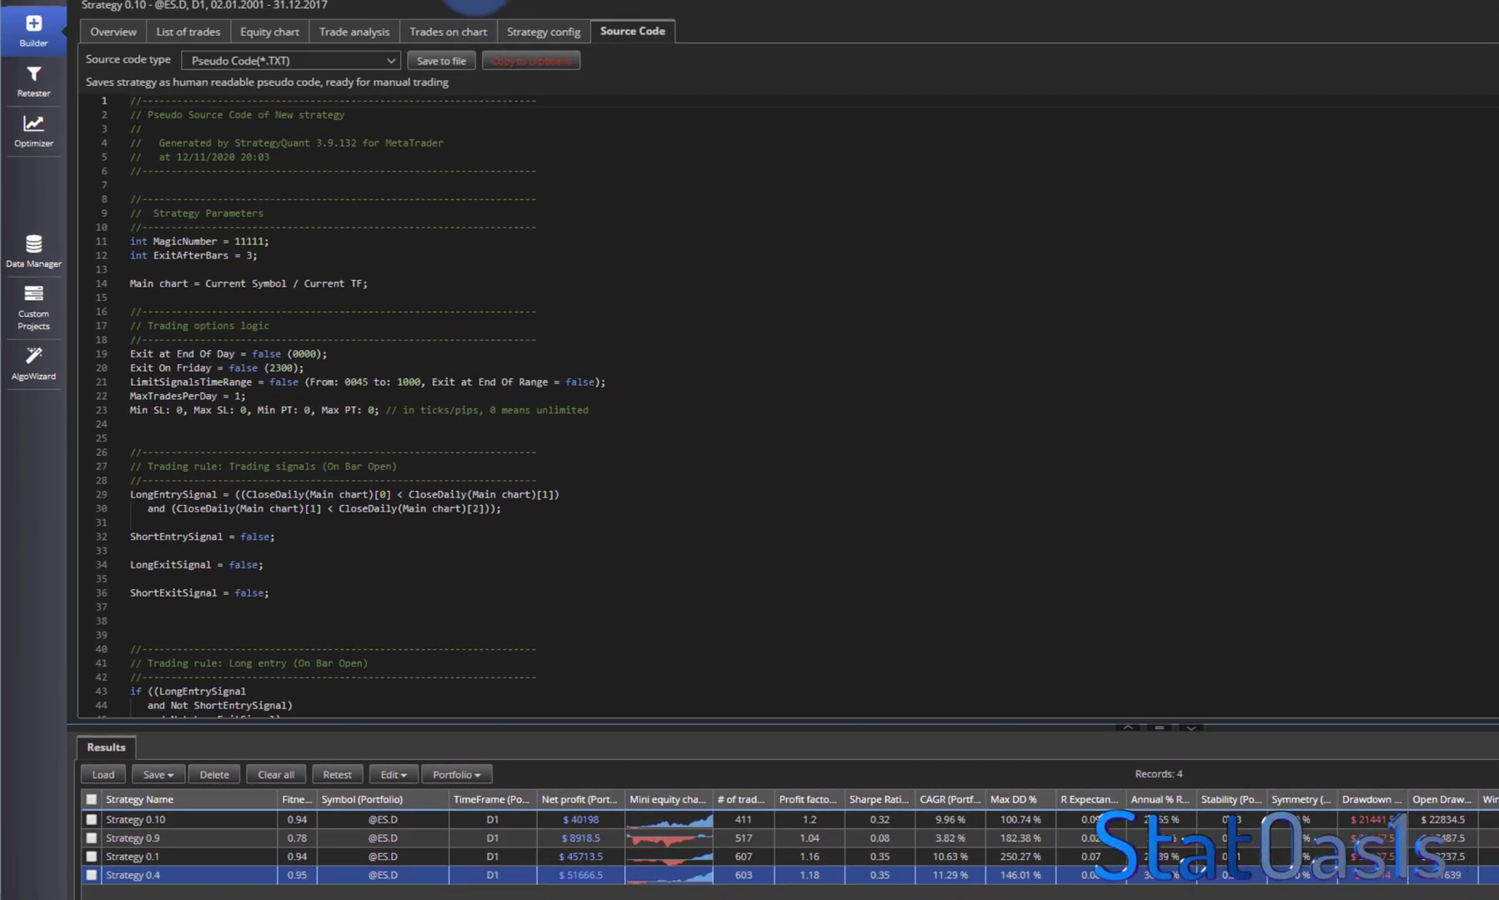
{"action": "left_click", "coordinate": [473, 5]}
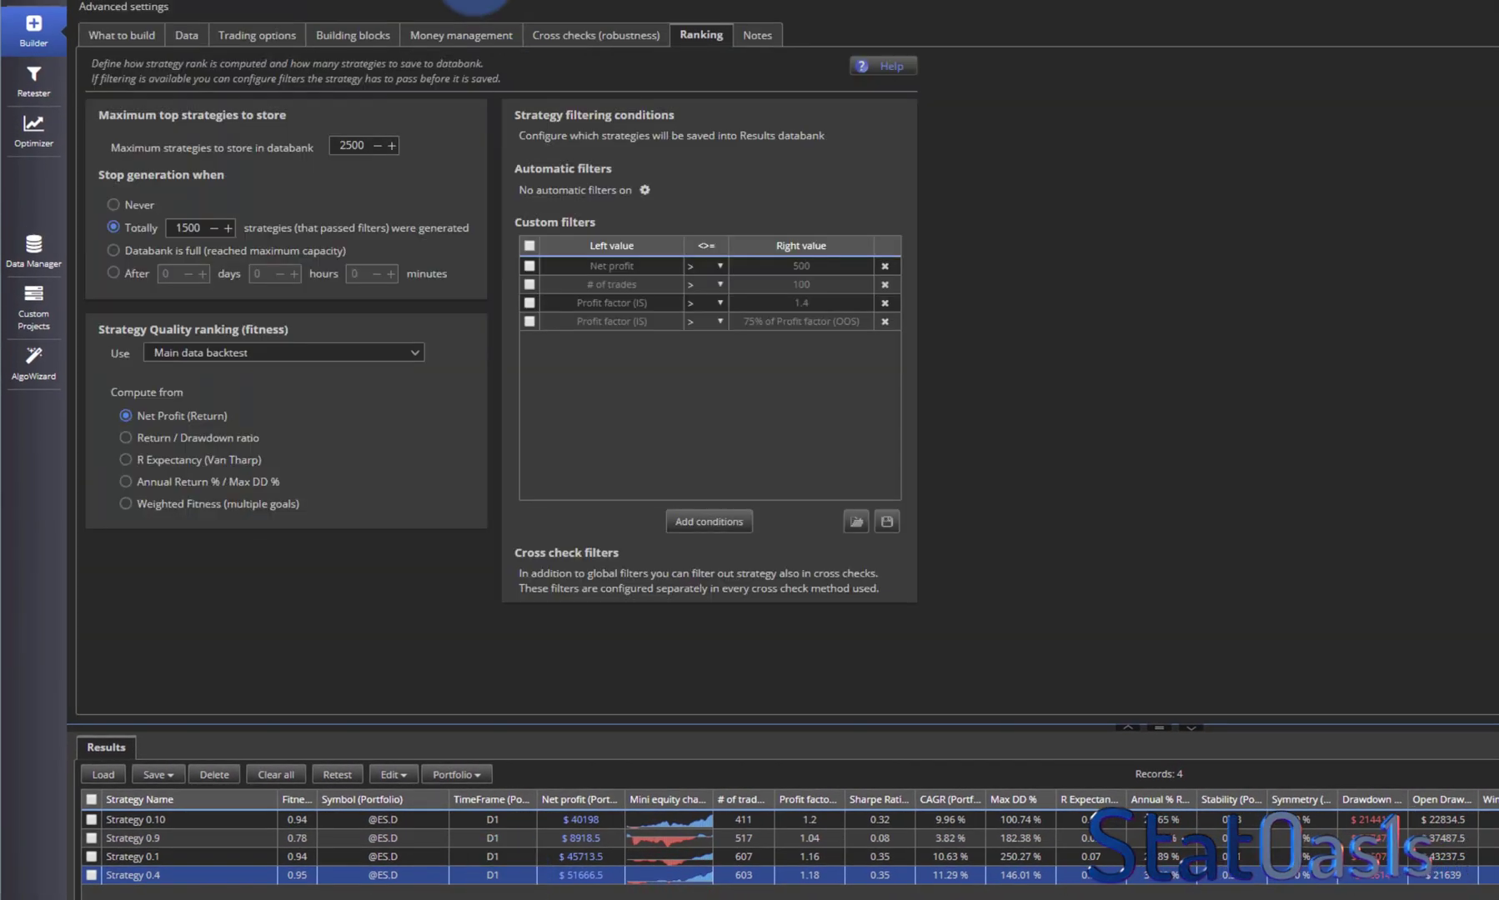
{"action": "left_click", "coordinate": [188, 35]}
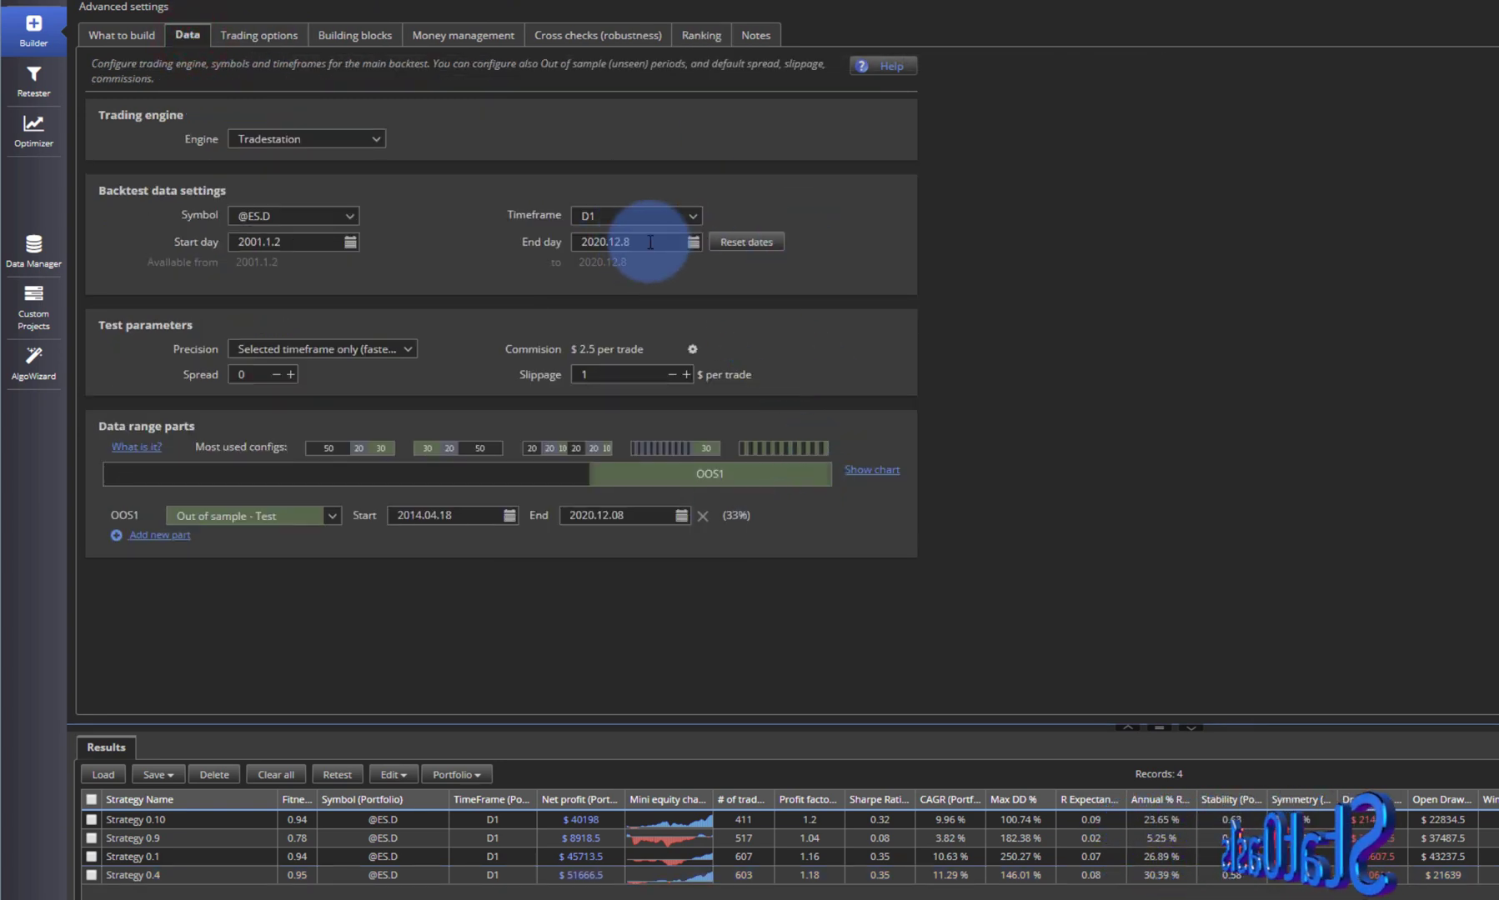
{"action": "left_click", "coordinate": [508, 515]}
{"action": "left_click", "coordinate": [508, 539]}
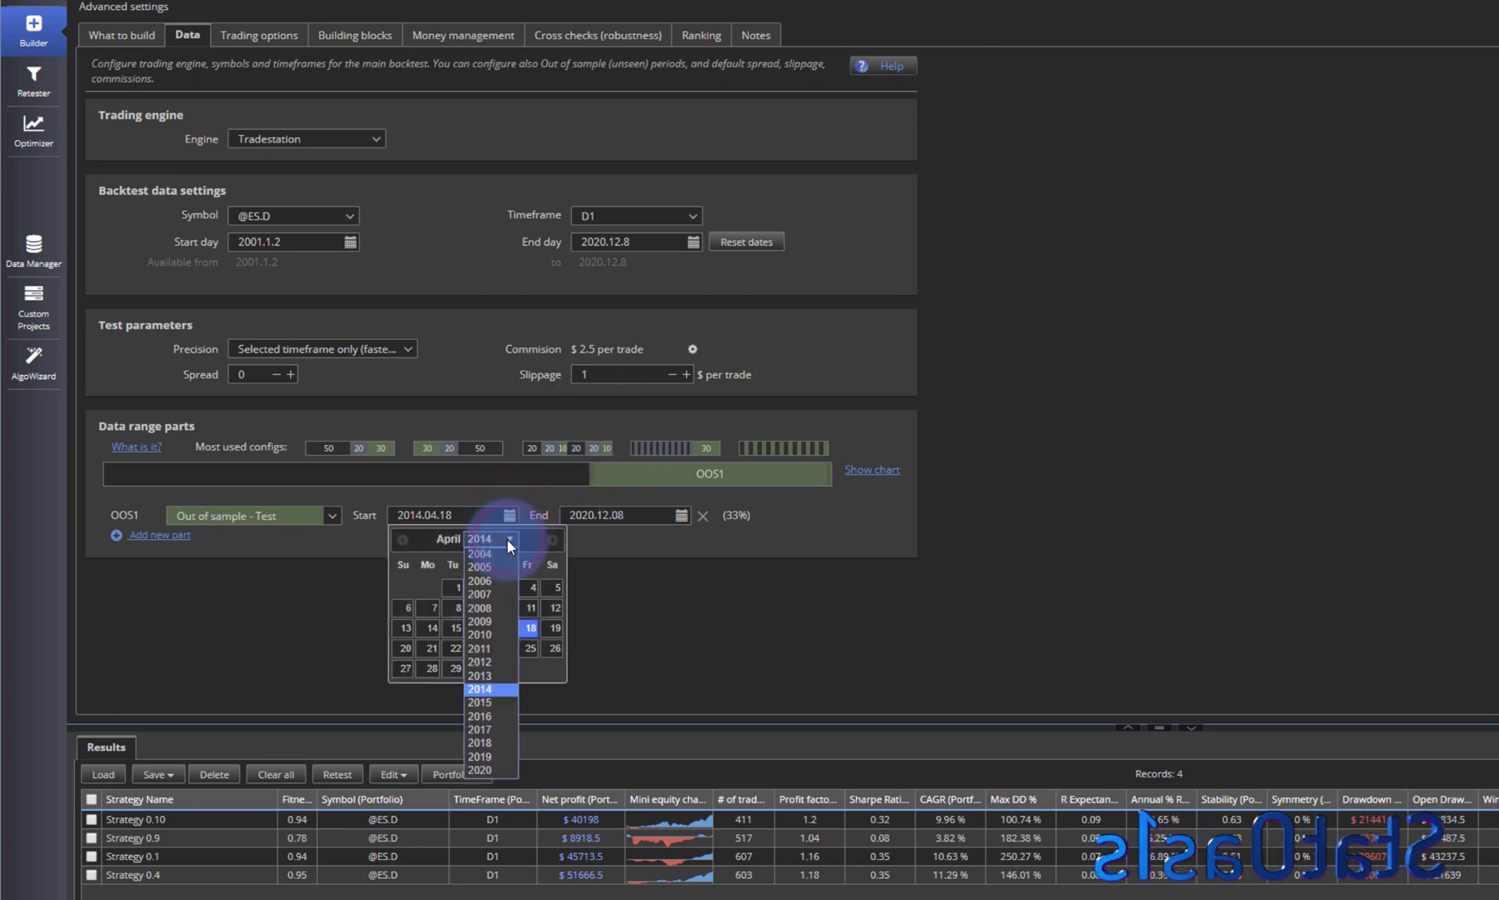
{"action": "left_click", "coordinate": [497, 723]}
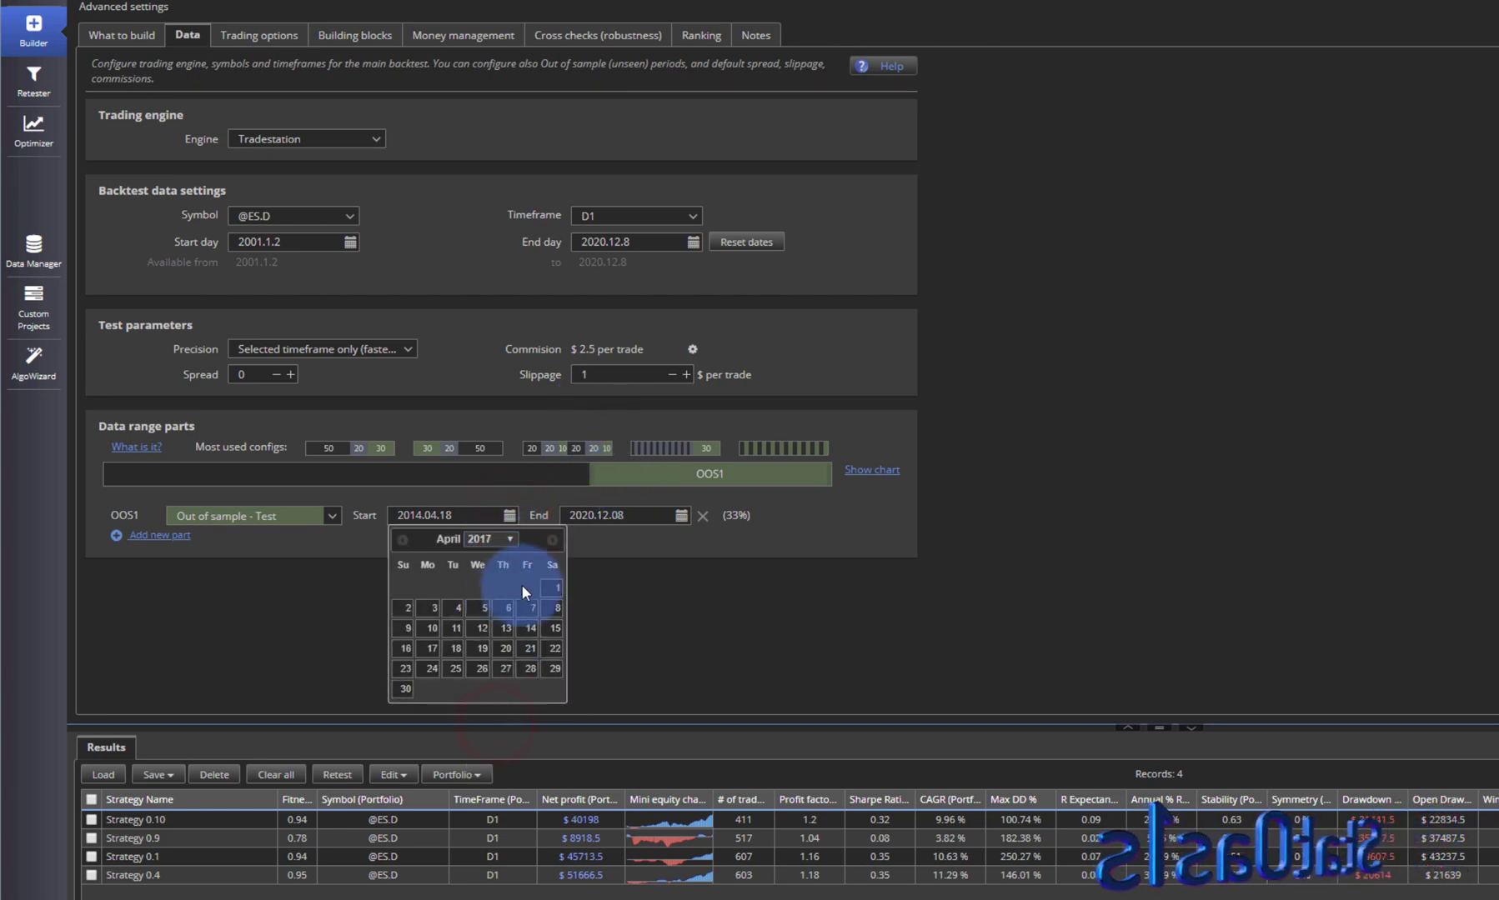
{"action": "left_click", "coordinate": [553, 539]}
{"action": "left_click", "coordinate": [553, 539]}
{"action": "left_click", "coordinate": [553, 539]}
{"action": "left_click", "coordinate": [553, 540]}
{"action": "left_click", "coordinate": [552, 539]}
{"action": "left_click", "coordinate": [552, 540]}
{"action": "left_click", "coordinate": [553, 539]}
{"action": "left_click", "coordinate": [553, 540]}
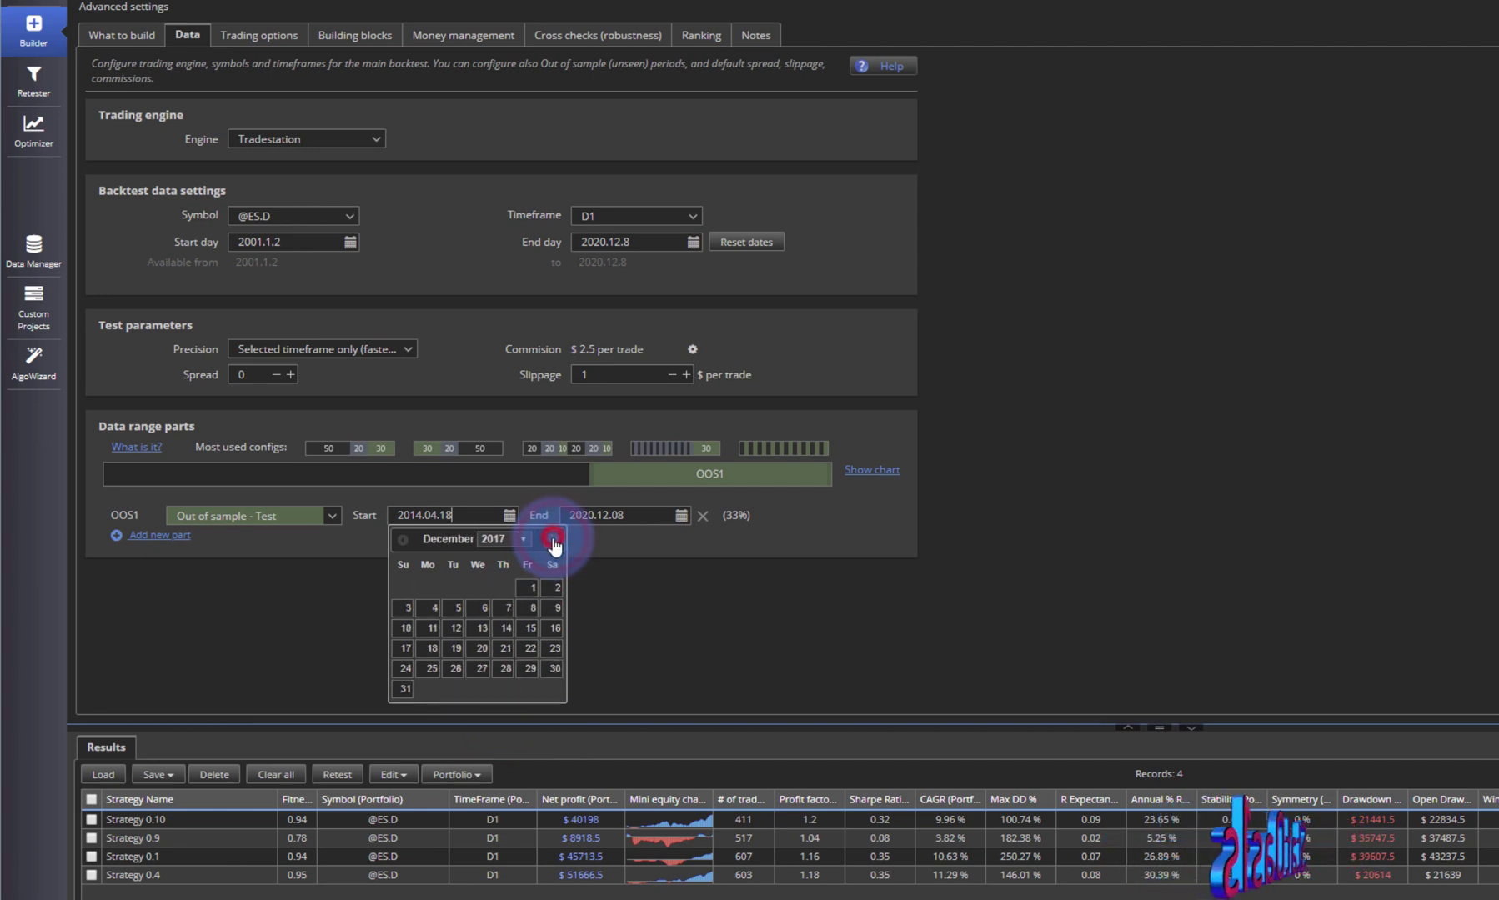
{"action": "left_click", "coordinate": [405, 688]}
{"action": "left_click", "coordinate": [200, 38]}
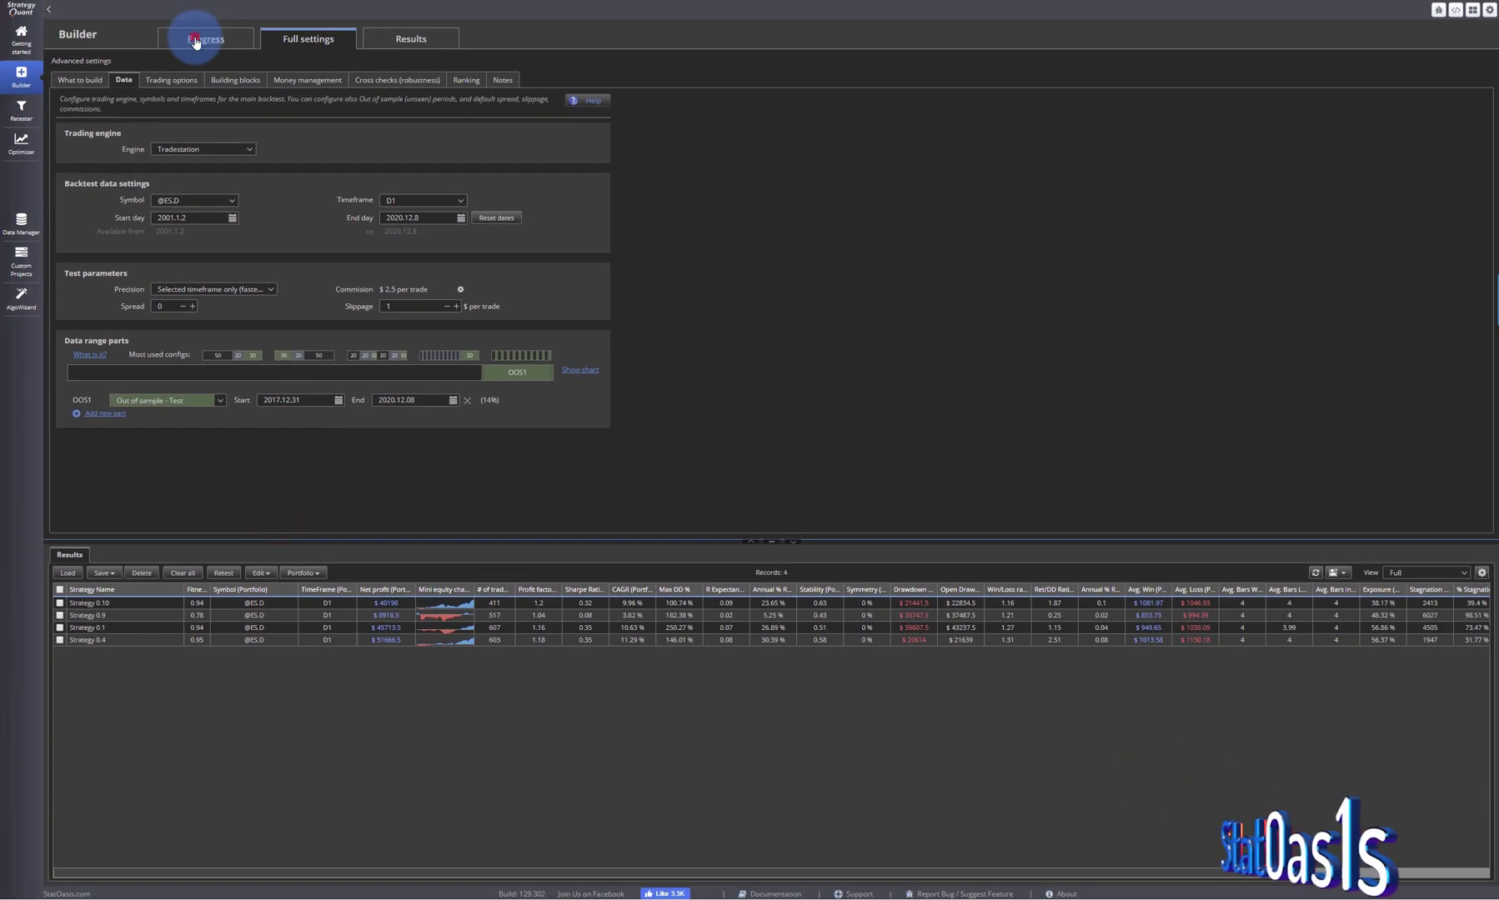
- Rerun the build, compare Strategy 0.0 and 0.10 source code, and show Default - Main data columns
{"action": "left_click", "coordinate": [167, 76]}
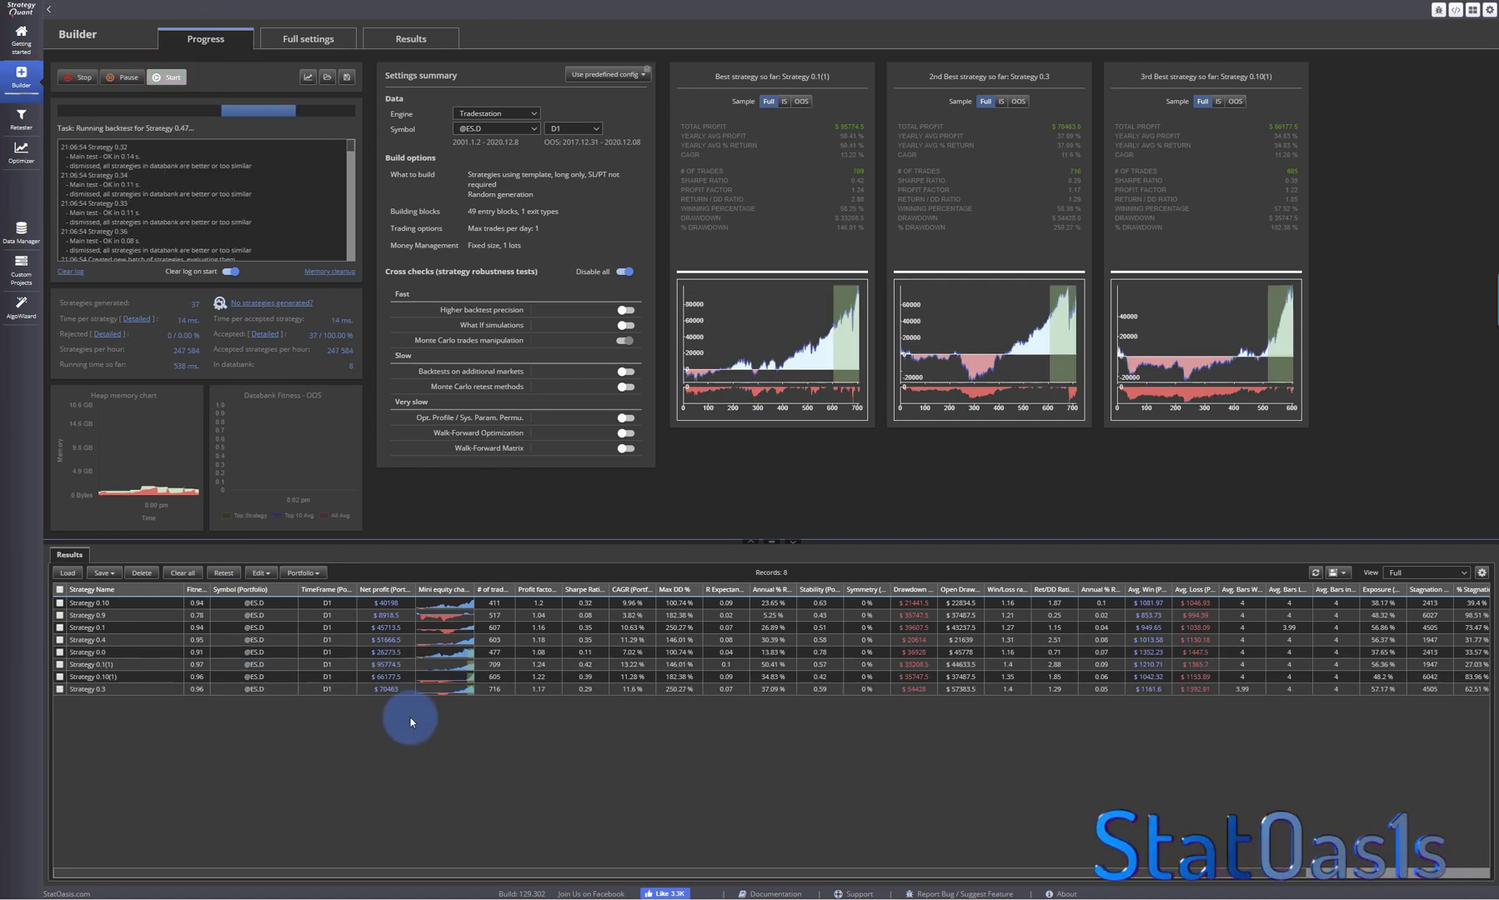
{"action": "left_click", "coordinate": [451, 653]}
{"action": "left_click", "coordinate": [451, 654]}
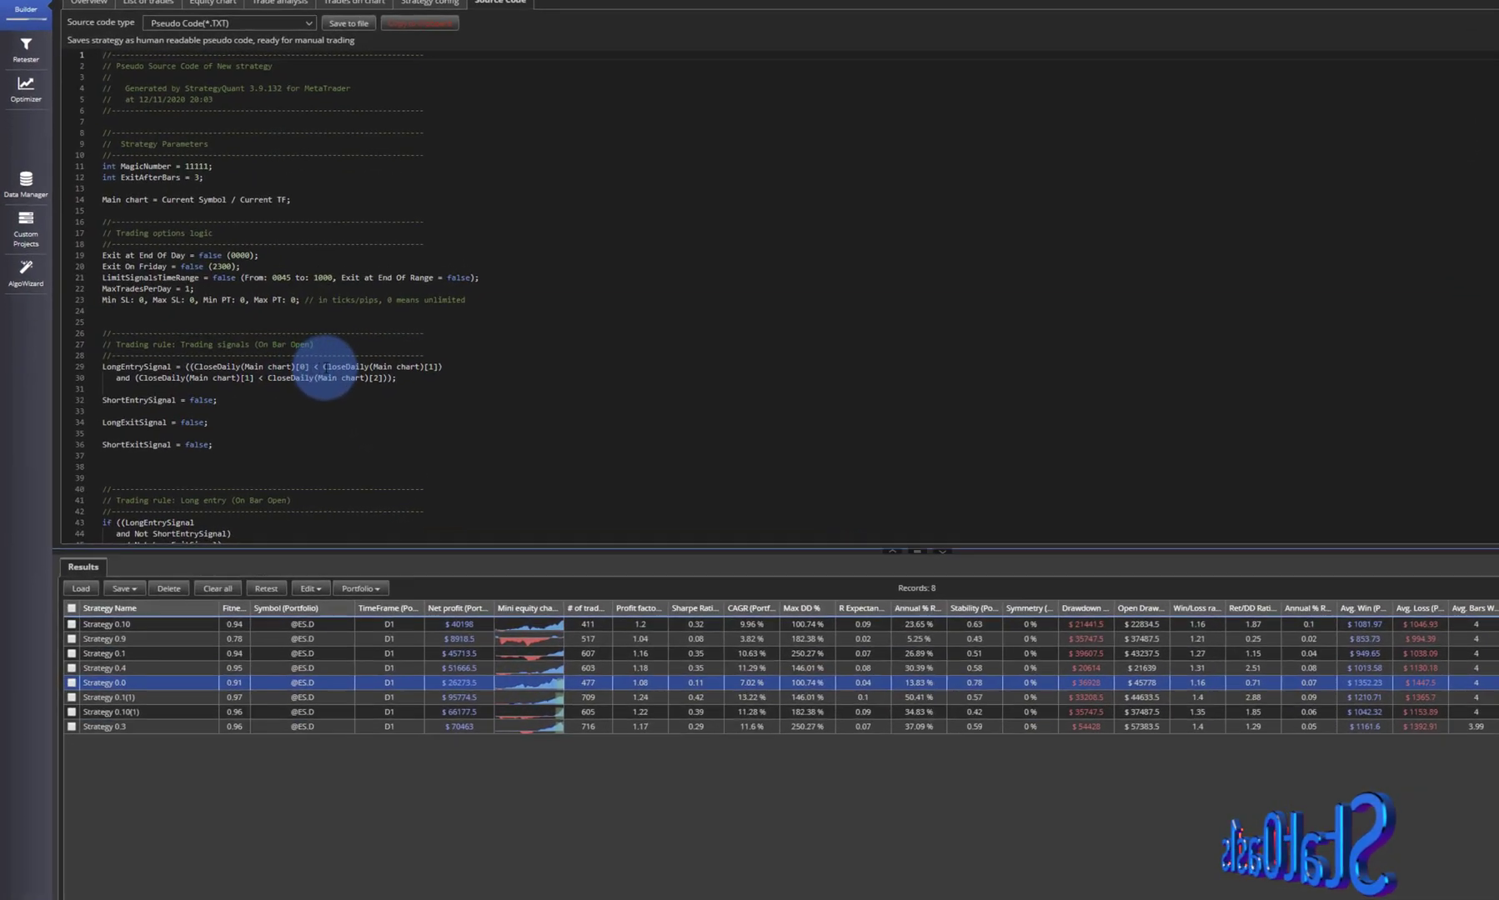
{"action": "left_click", "coordinate": [674, 657]}
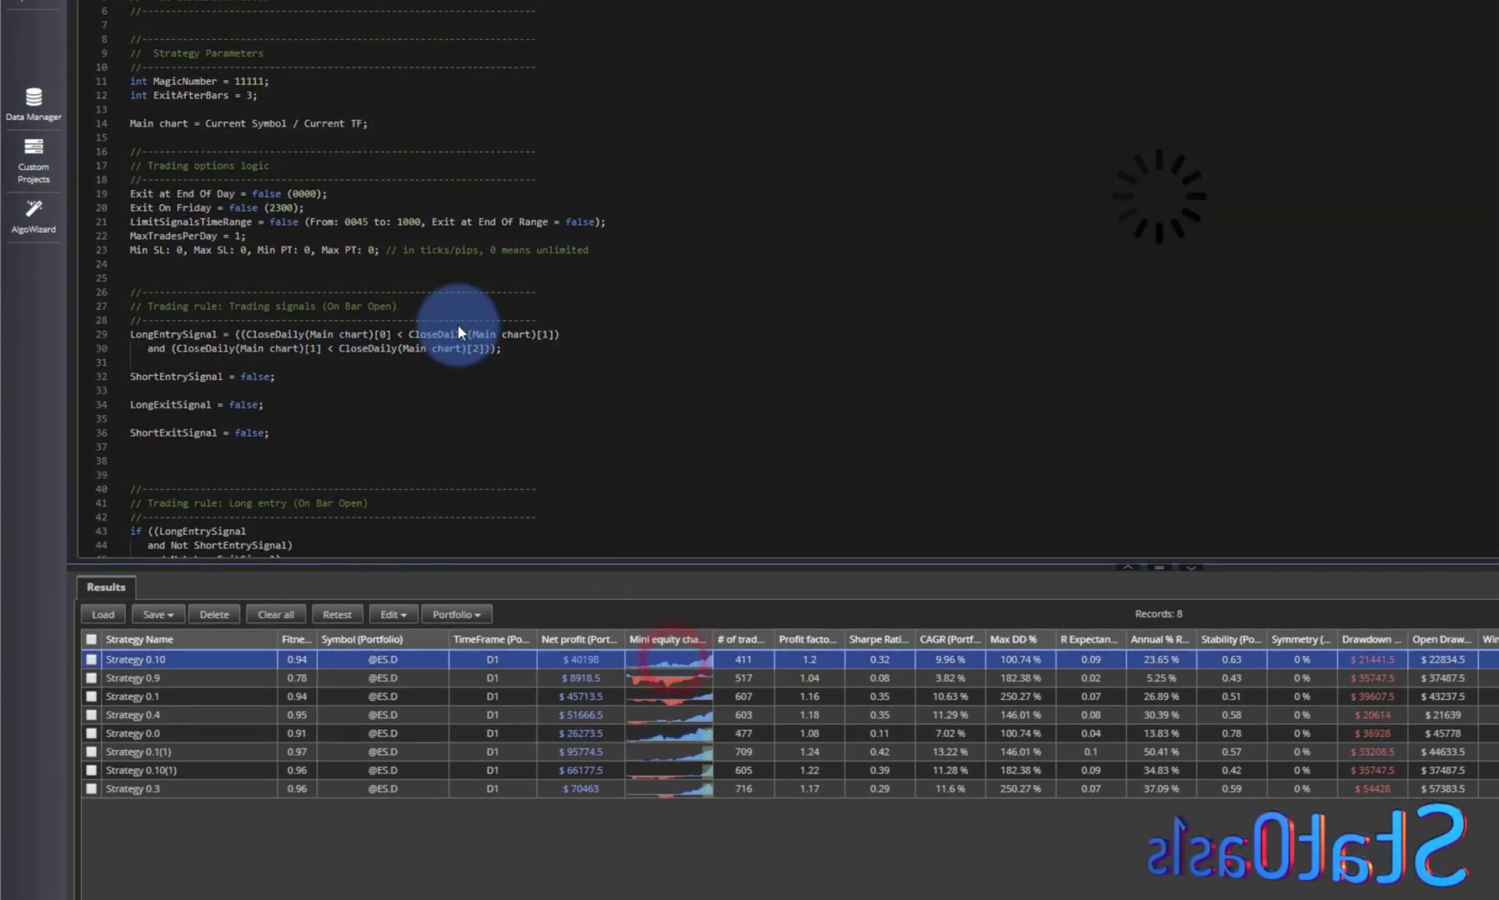
{"action": "left_click", "coordinate": [681, 732]}
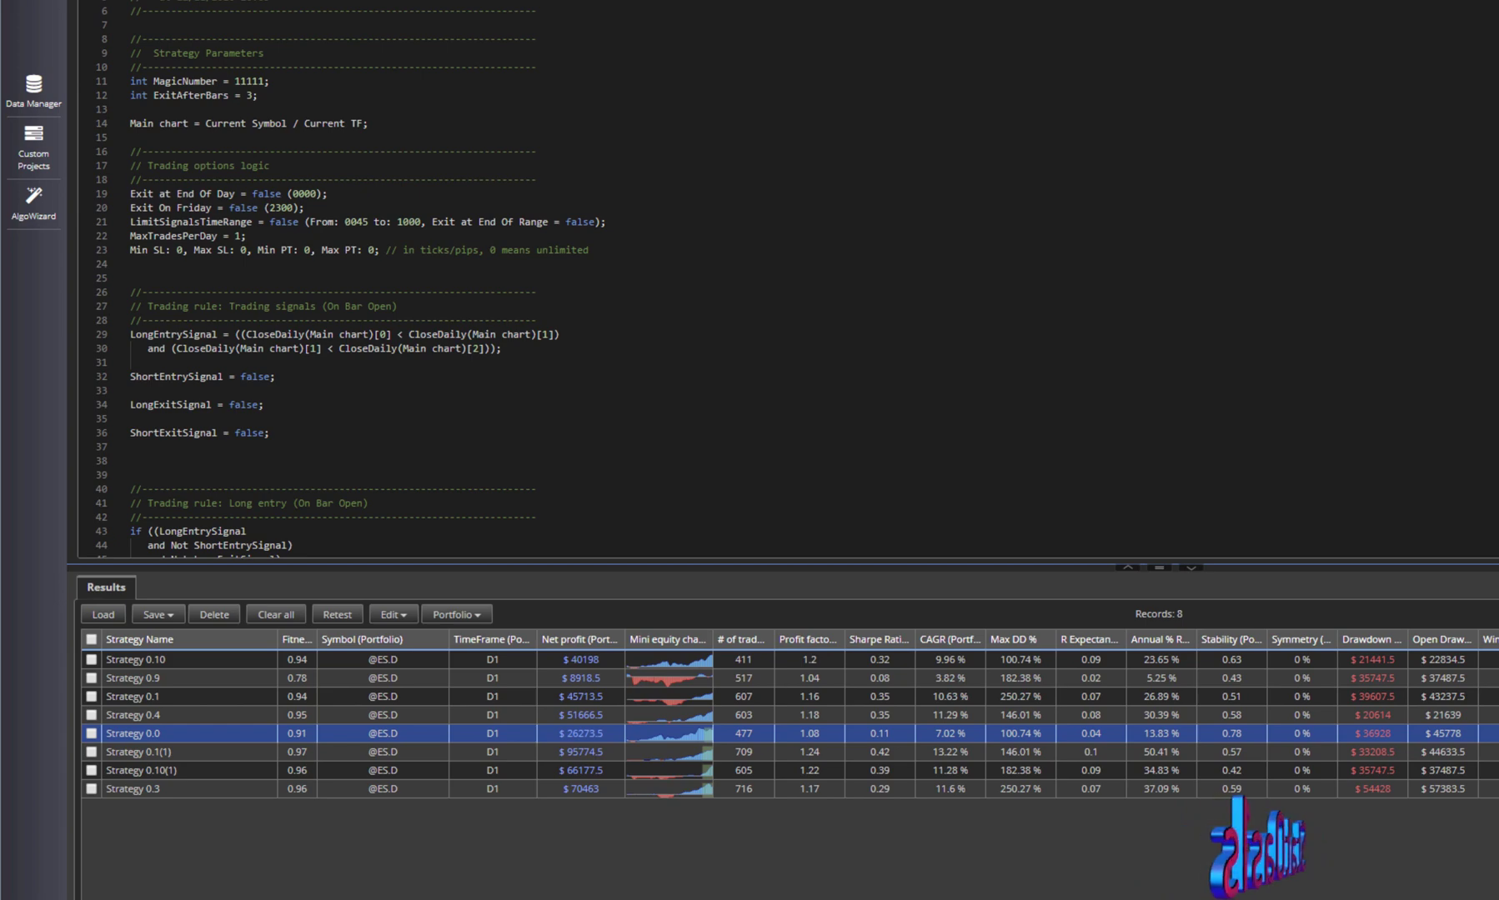
{"action": "left_click", "coordinate": [1427, 573]}
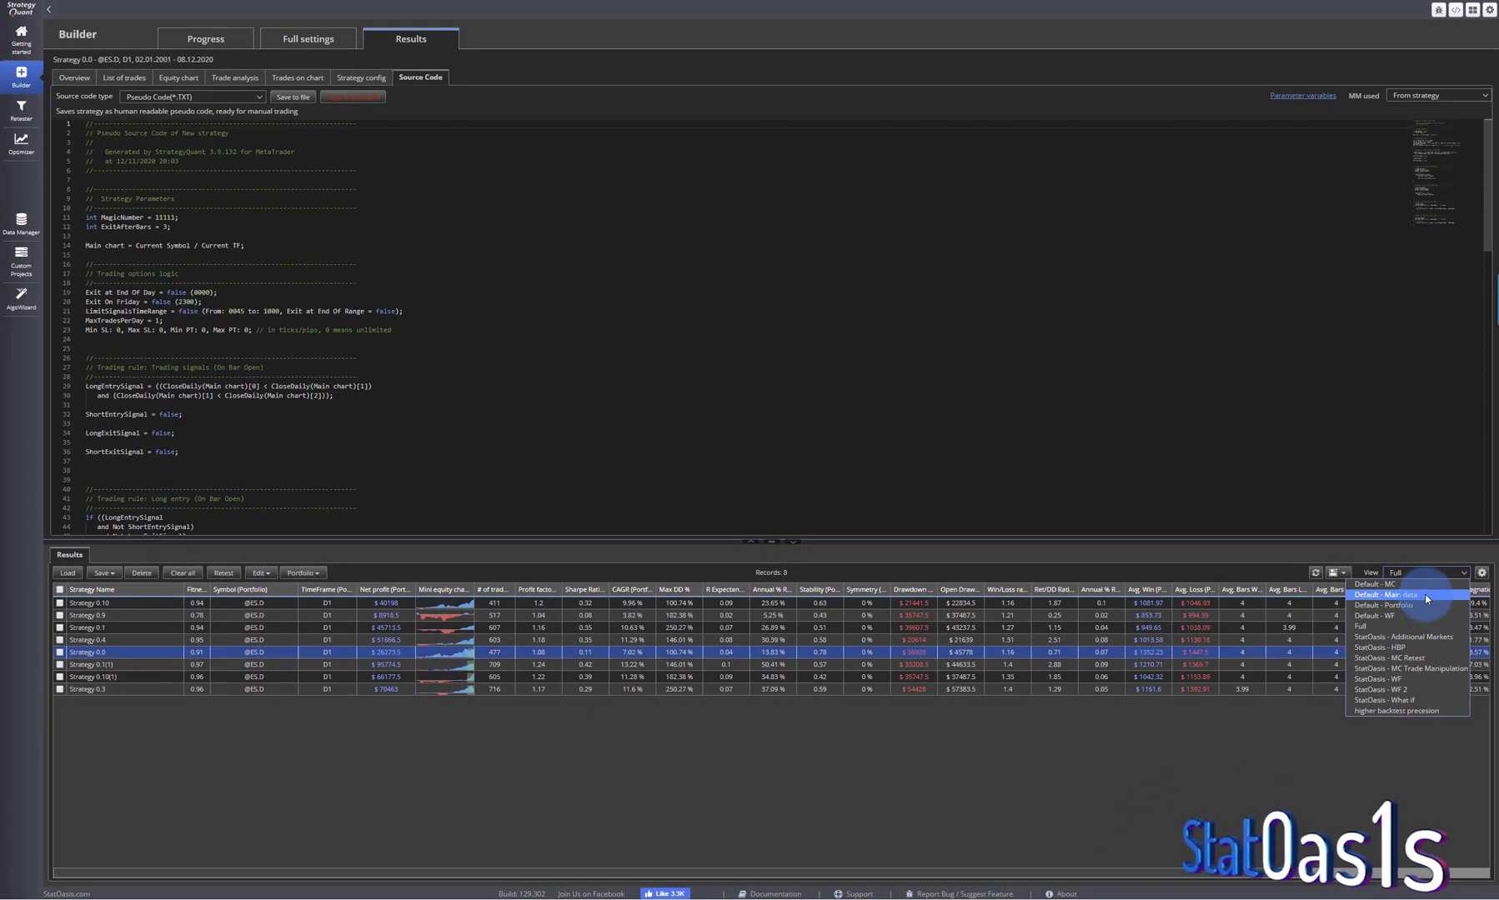
{"action": "left_click", "coordinate": [1425, 595]}
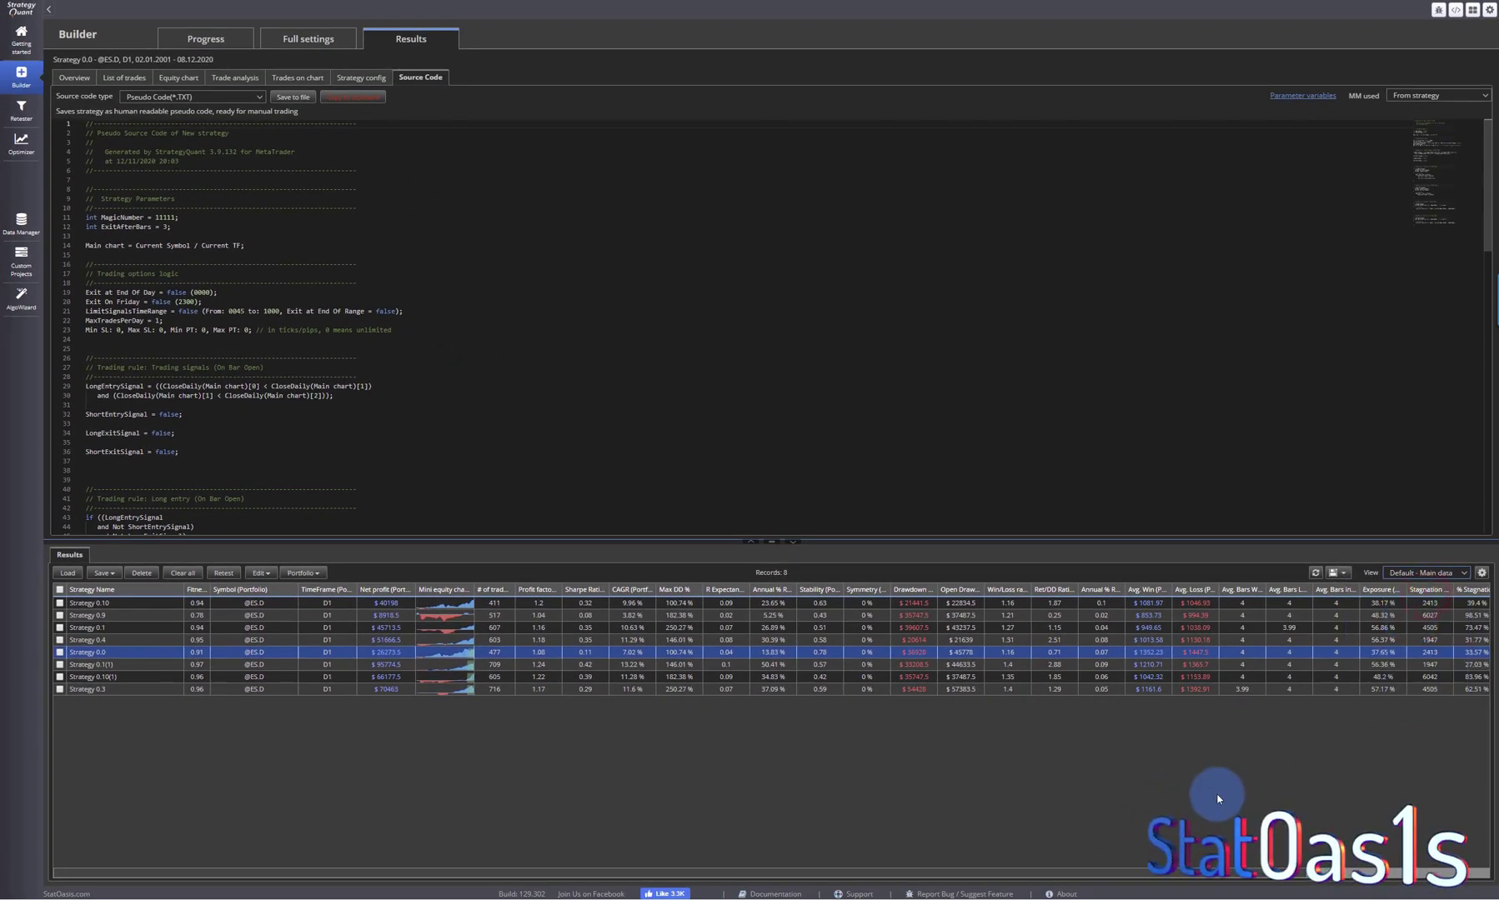
- Review Strategy 0.1(1), with $51629 in-sample profit and -$13924.5 out-of-sample, in code and equity chart
{"action": "left_click_drag", "start_coordinate": [980, 878], "coordinate": [1122, 876]}
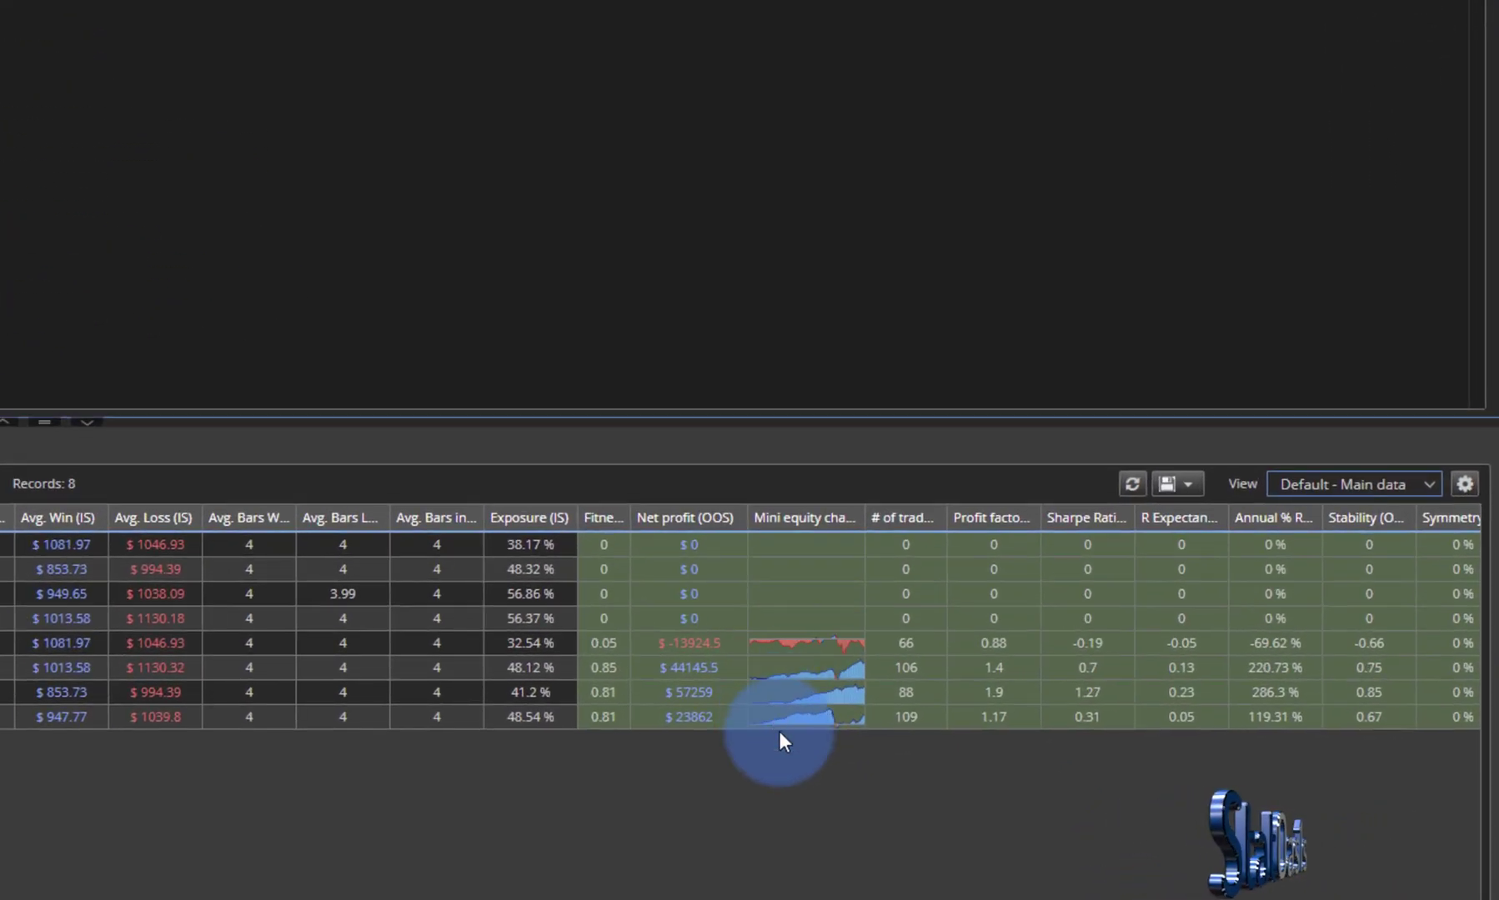
{"action": "left_click", "coordinate": [805, 642]}
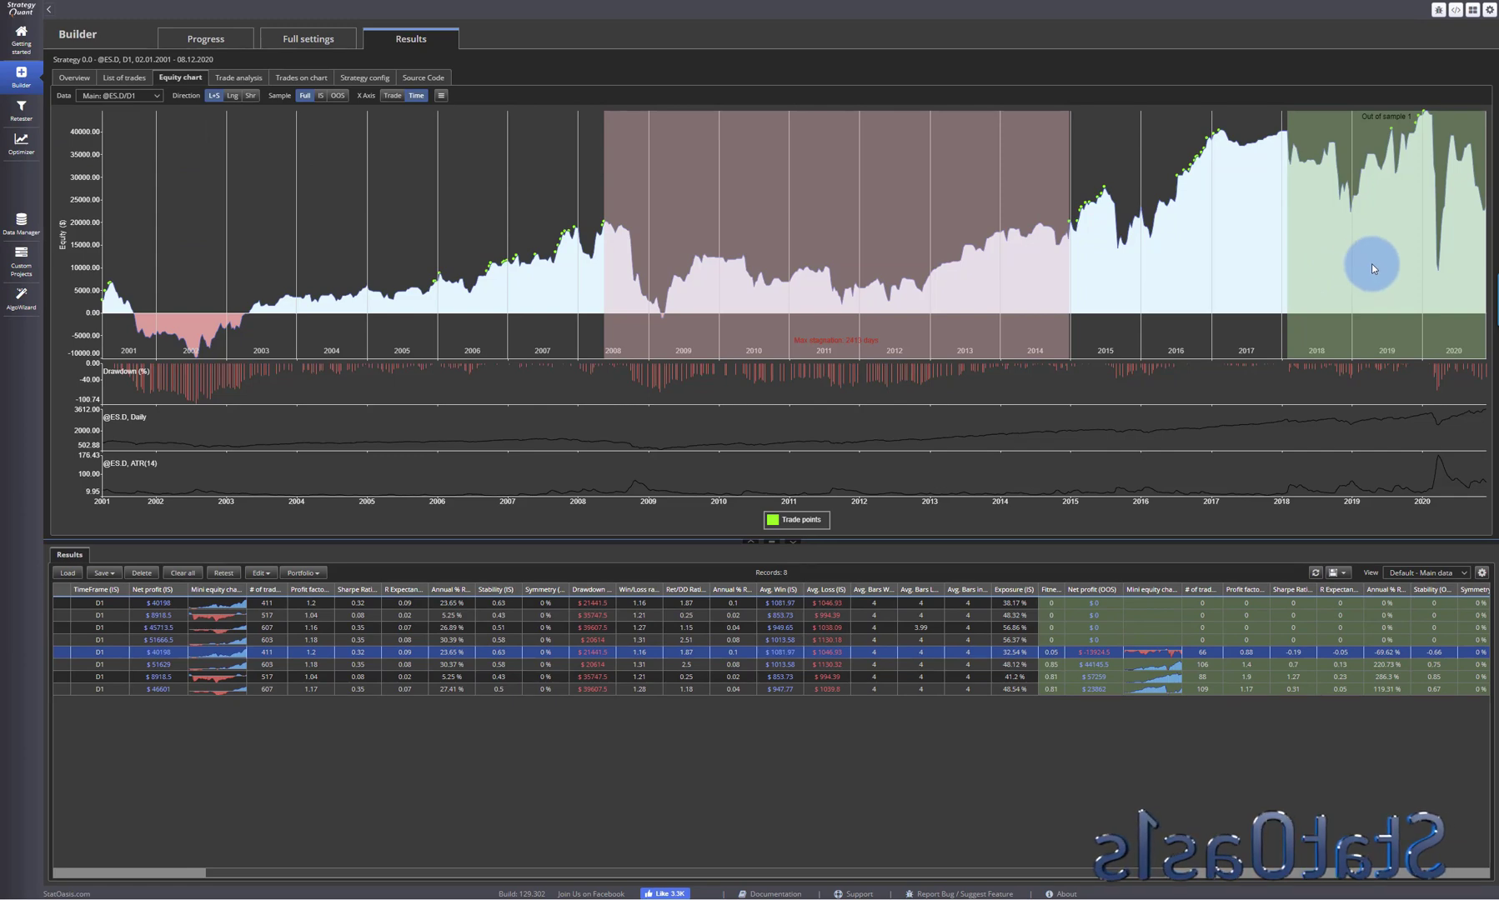
{"action": "left_click", "coordinate": [221, 665]}
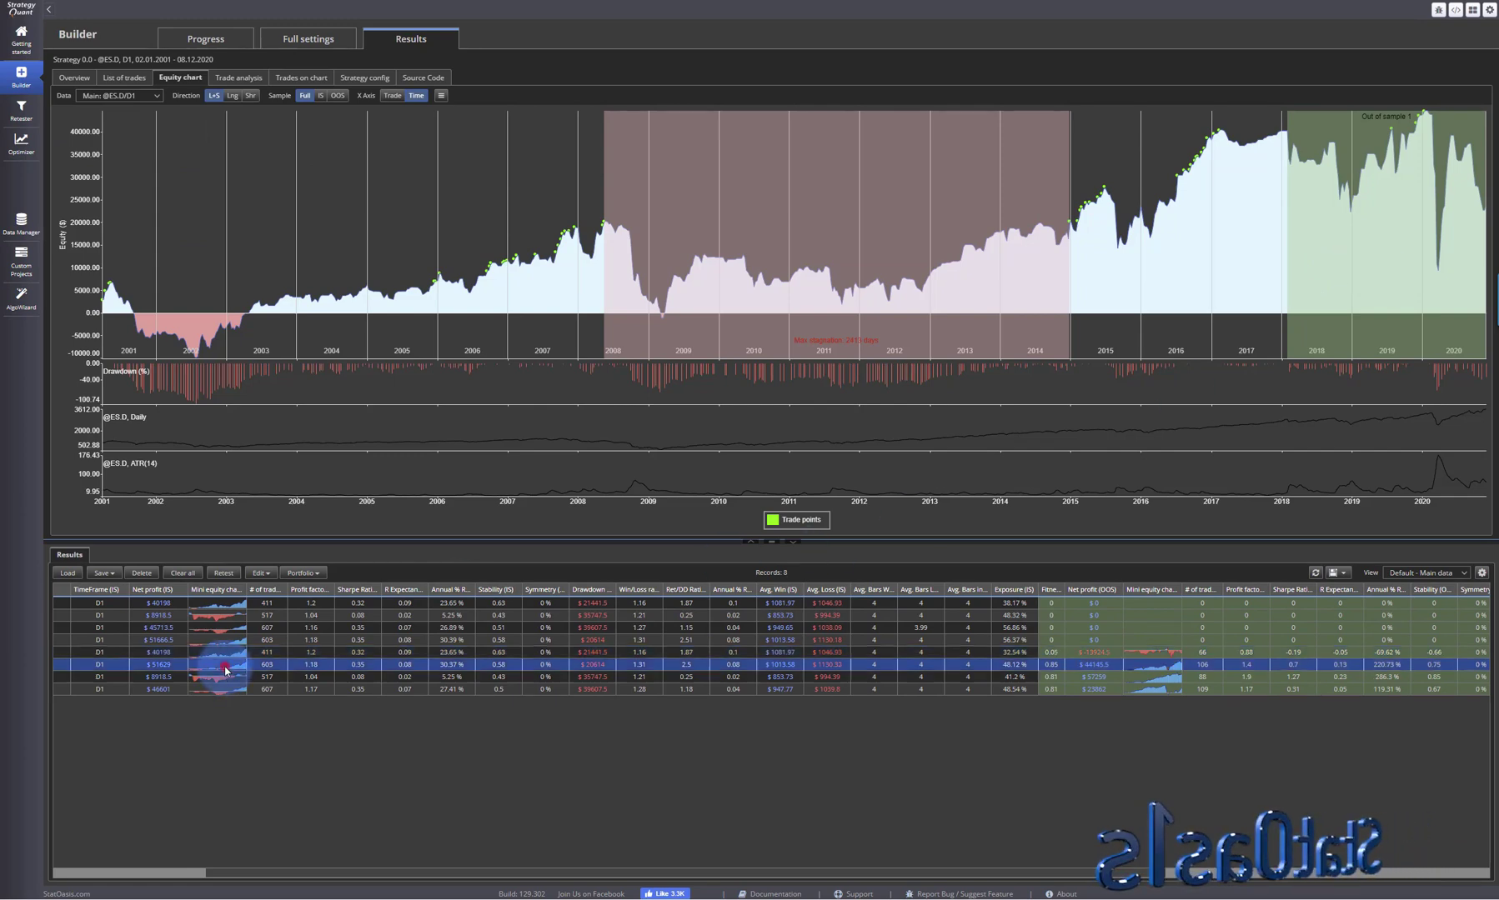
{"action": "left_click", "coordinate": [418, 81]}
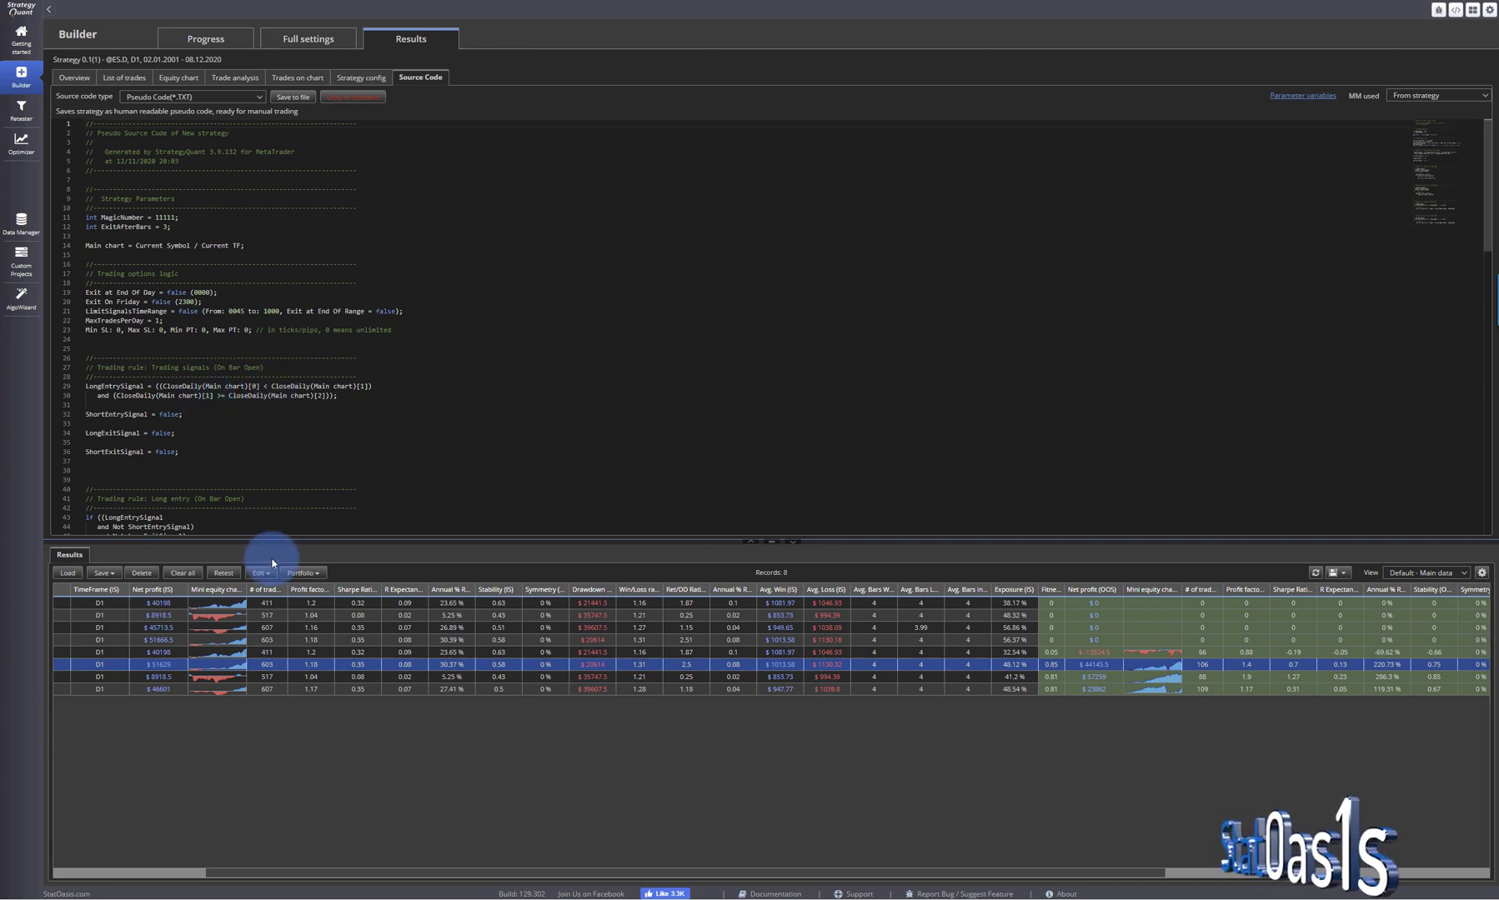
{"action": "left_click", "coordinate": [229, 668]}
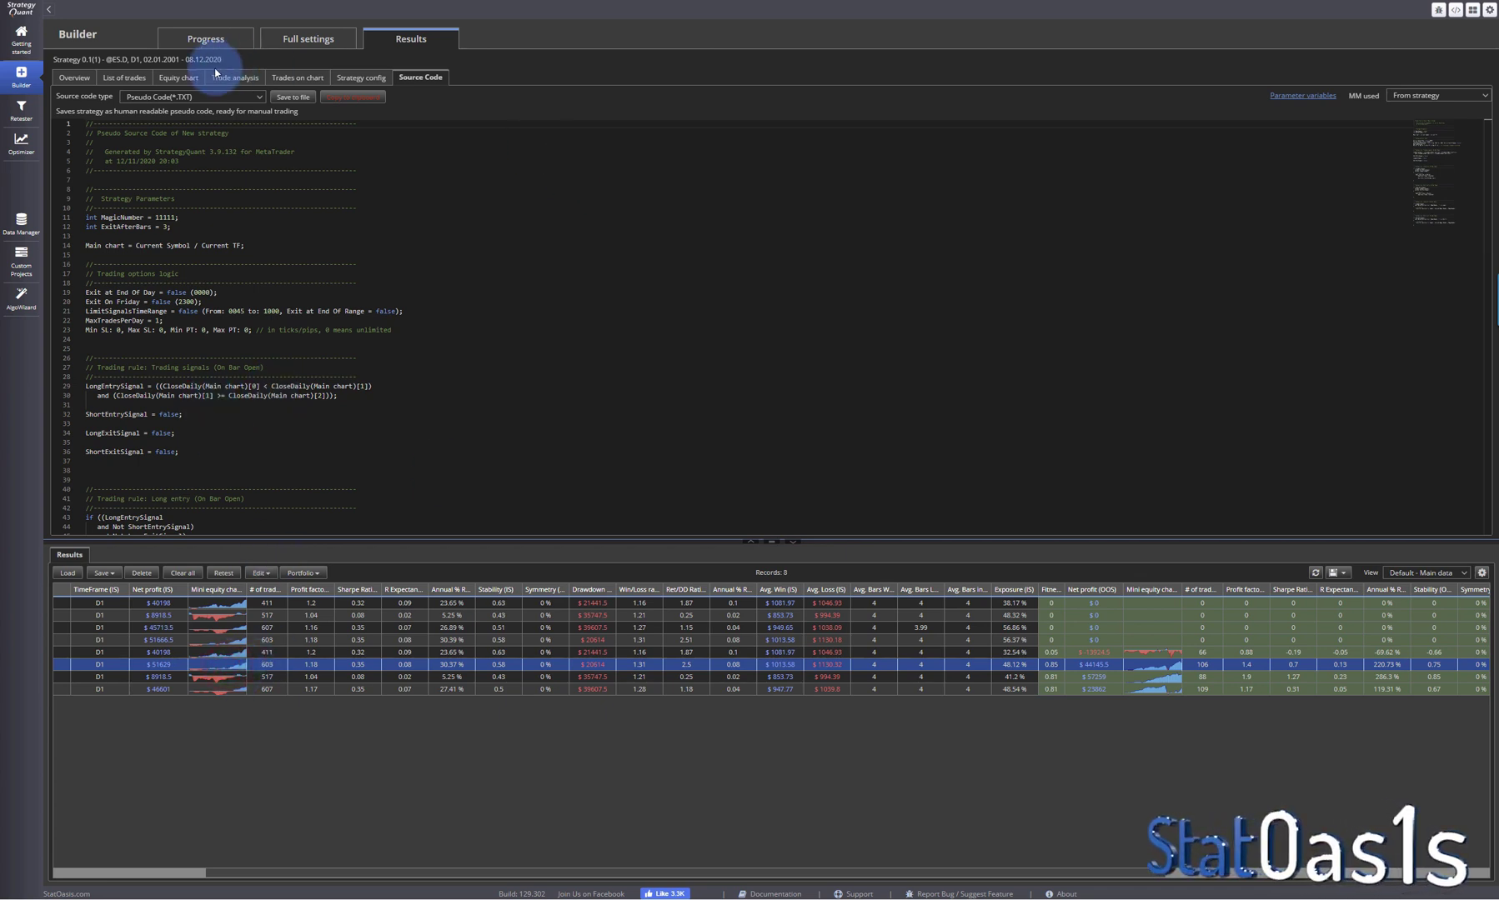
{"action": "left_click", "coordinate": [175, 75]}
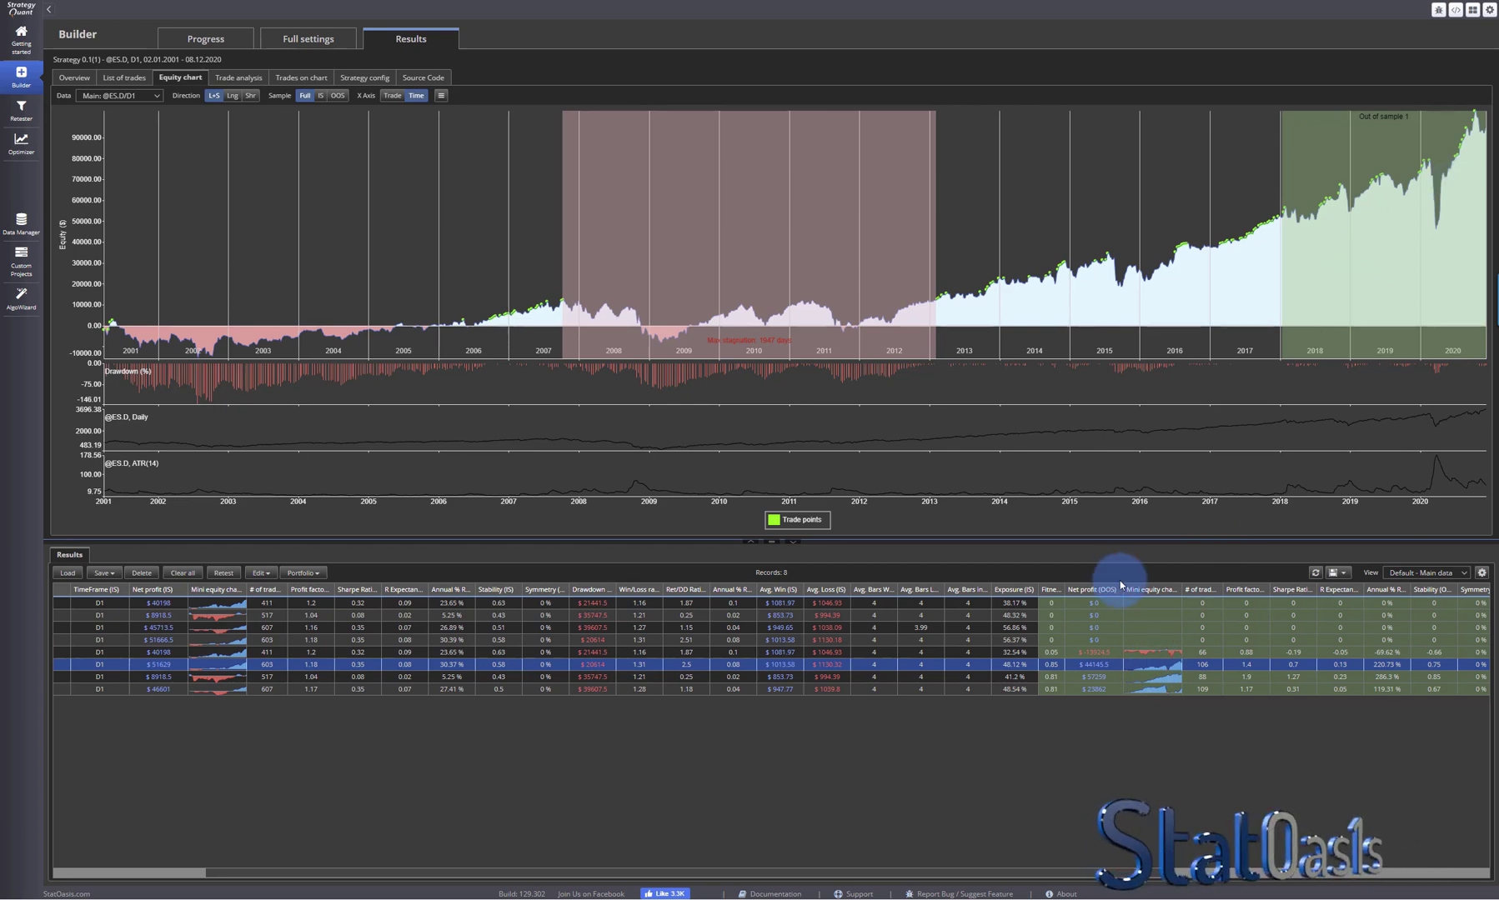
- Inspect the 517-trade strategy's equity chart and pseudo source code
{"action": "left_click", "coordinate": [228, 679]}
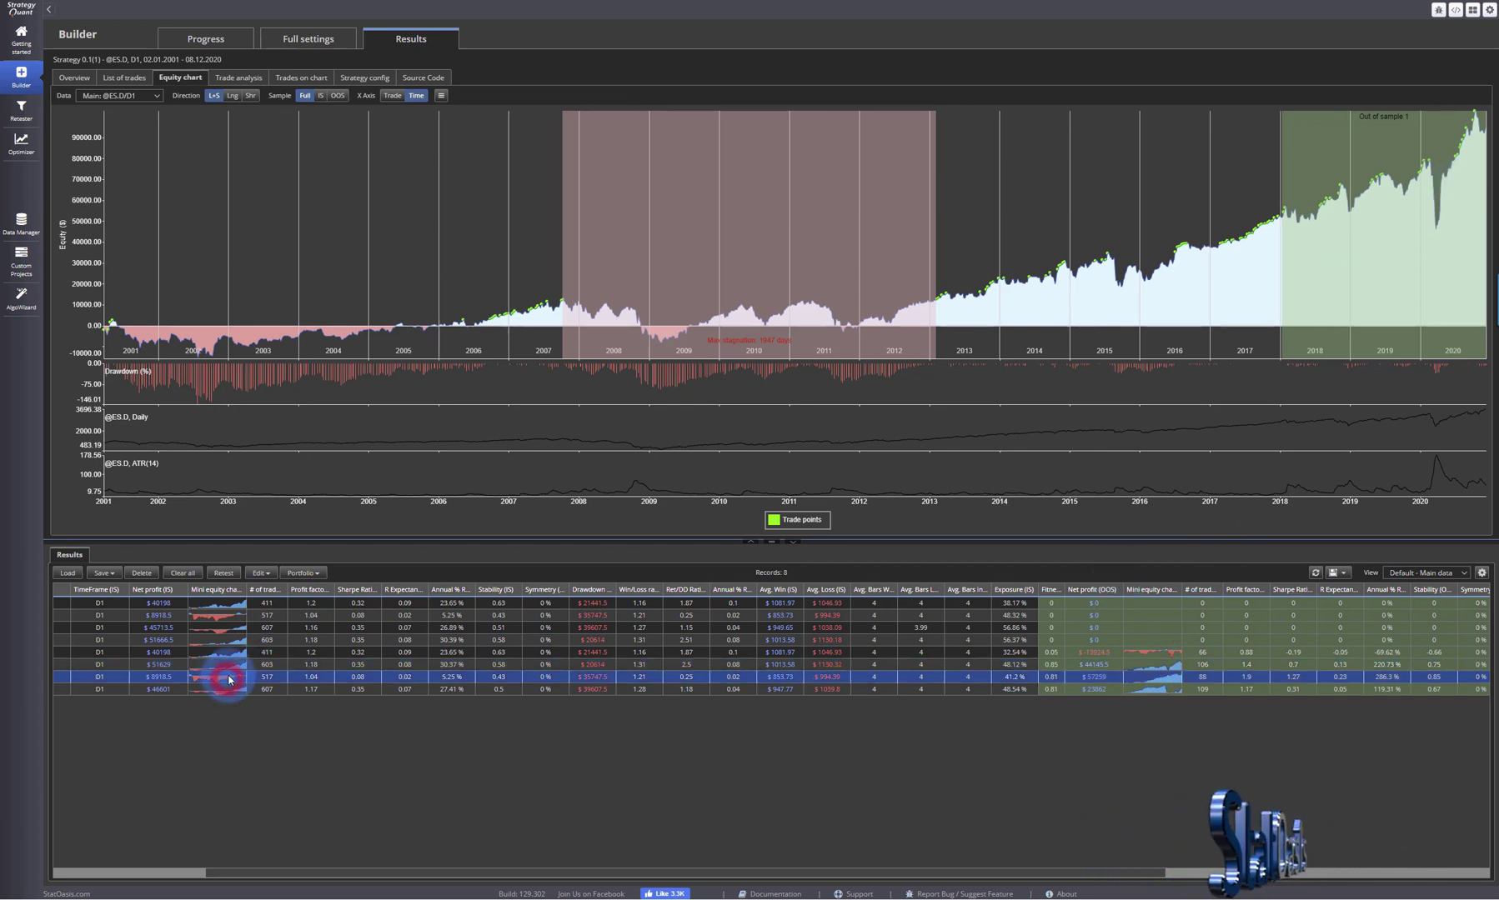
{"action": "left_click", "coordinate": [413, 77]}
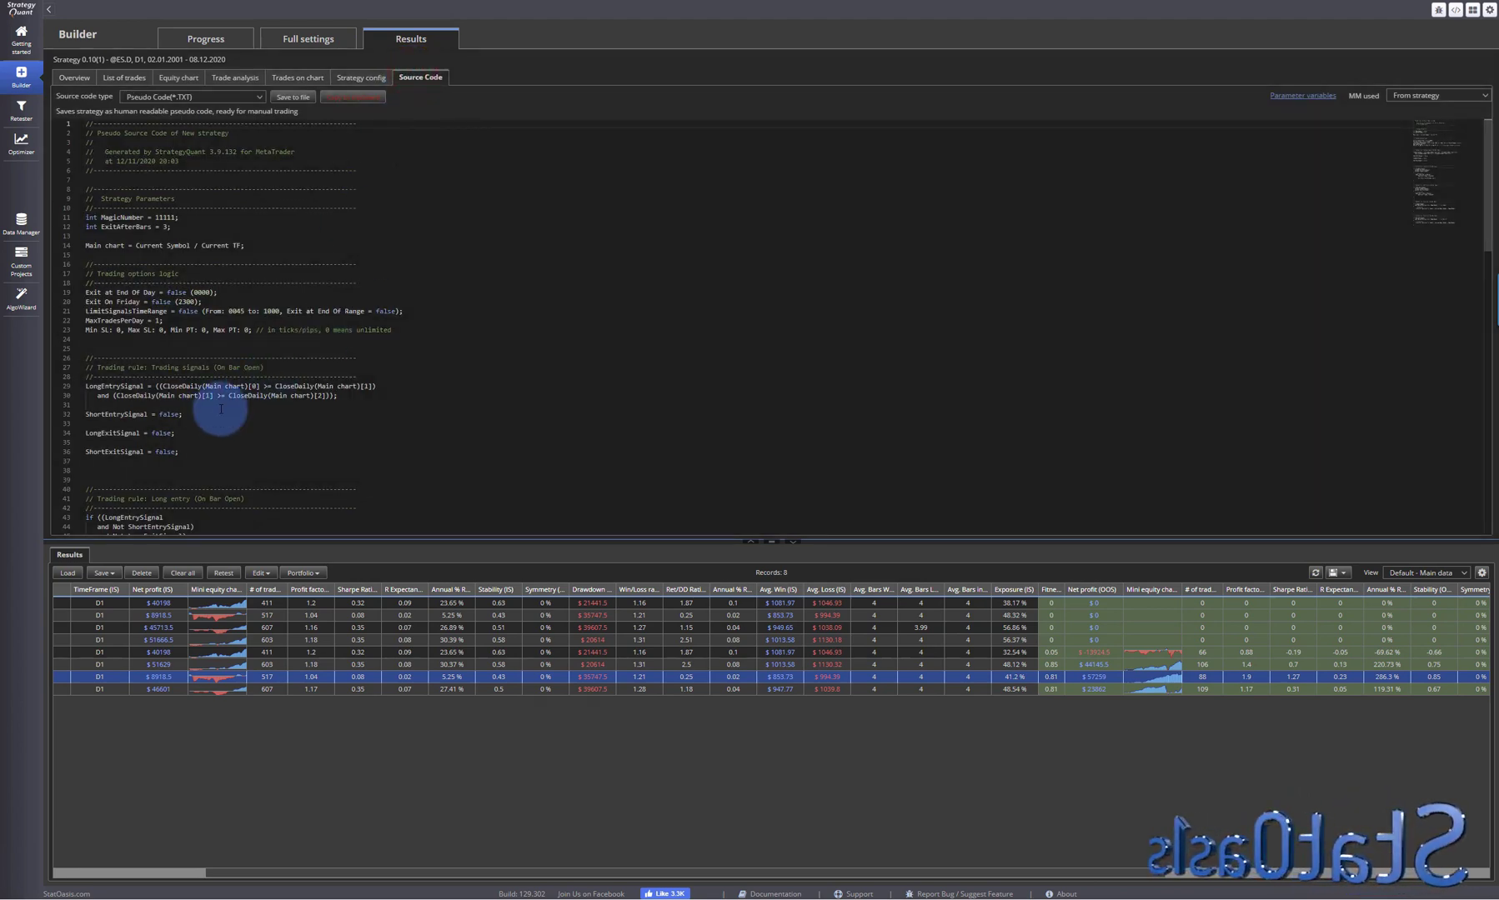
{"action": "left_click", "coordinate": [208, 679]}
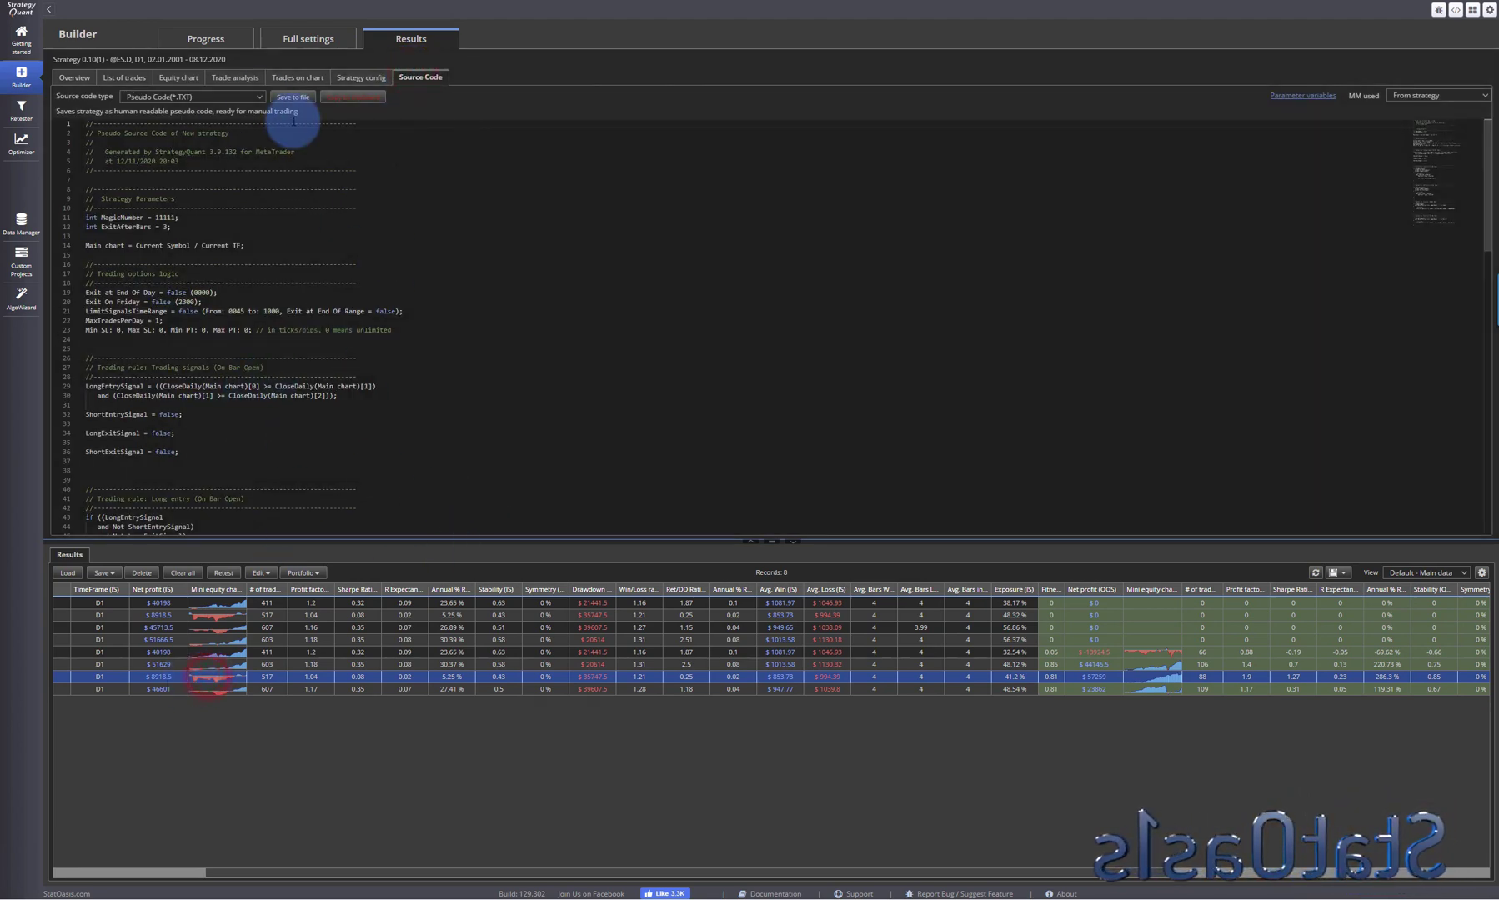
{"action": "left_click", "coordinate": [178, 76]}
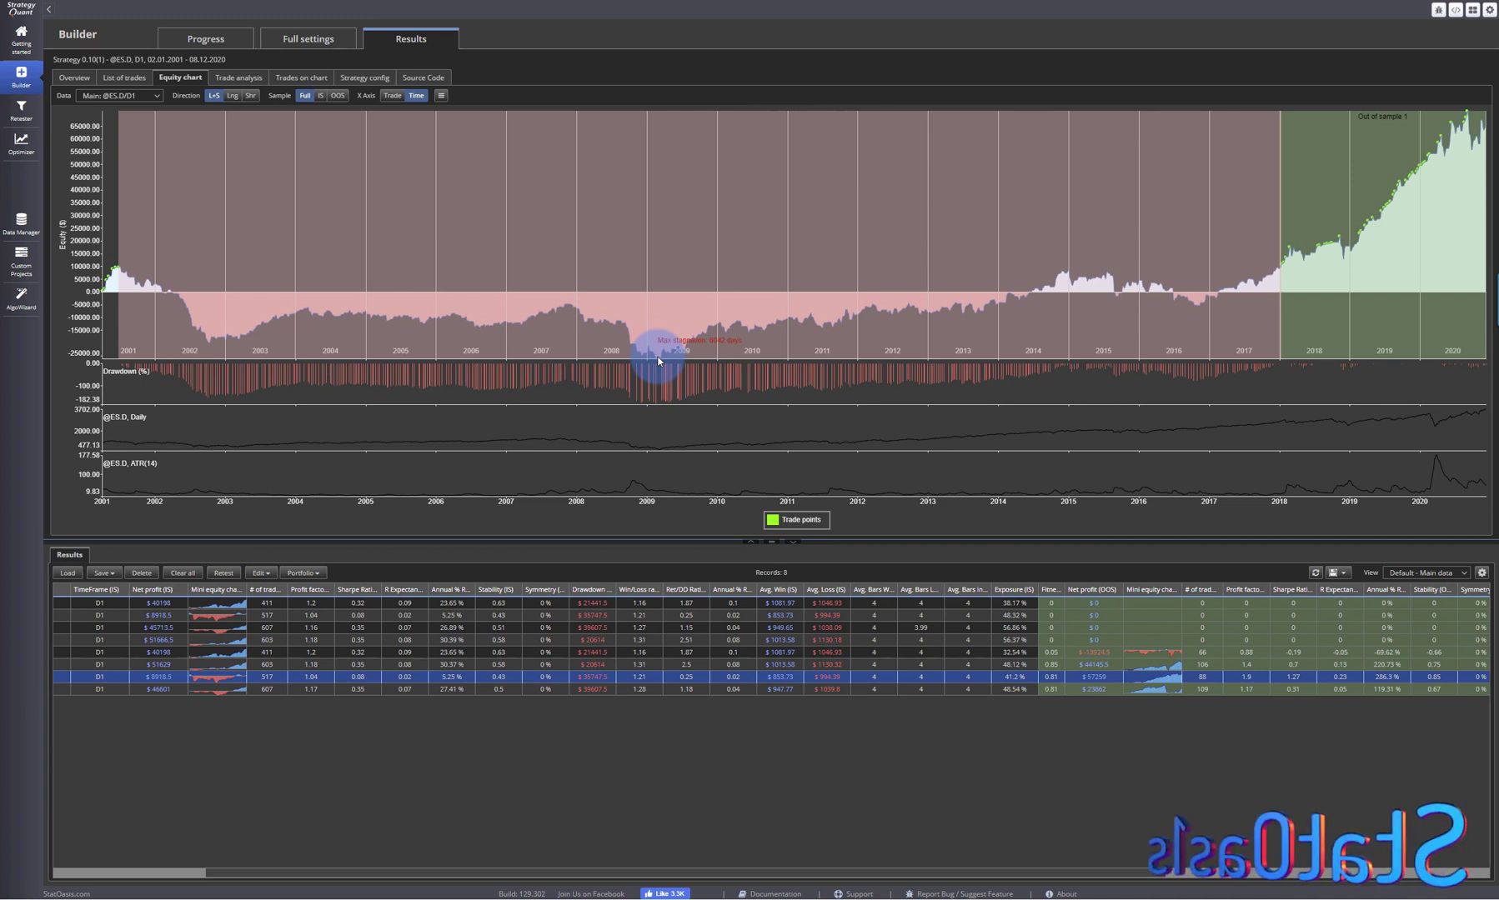
{"action": "mouse_move", "coordinate": [680, 352]}
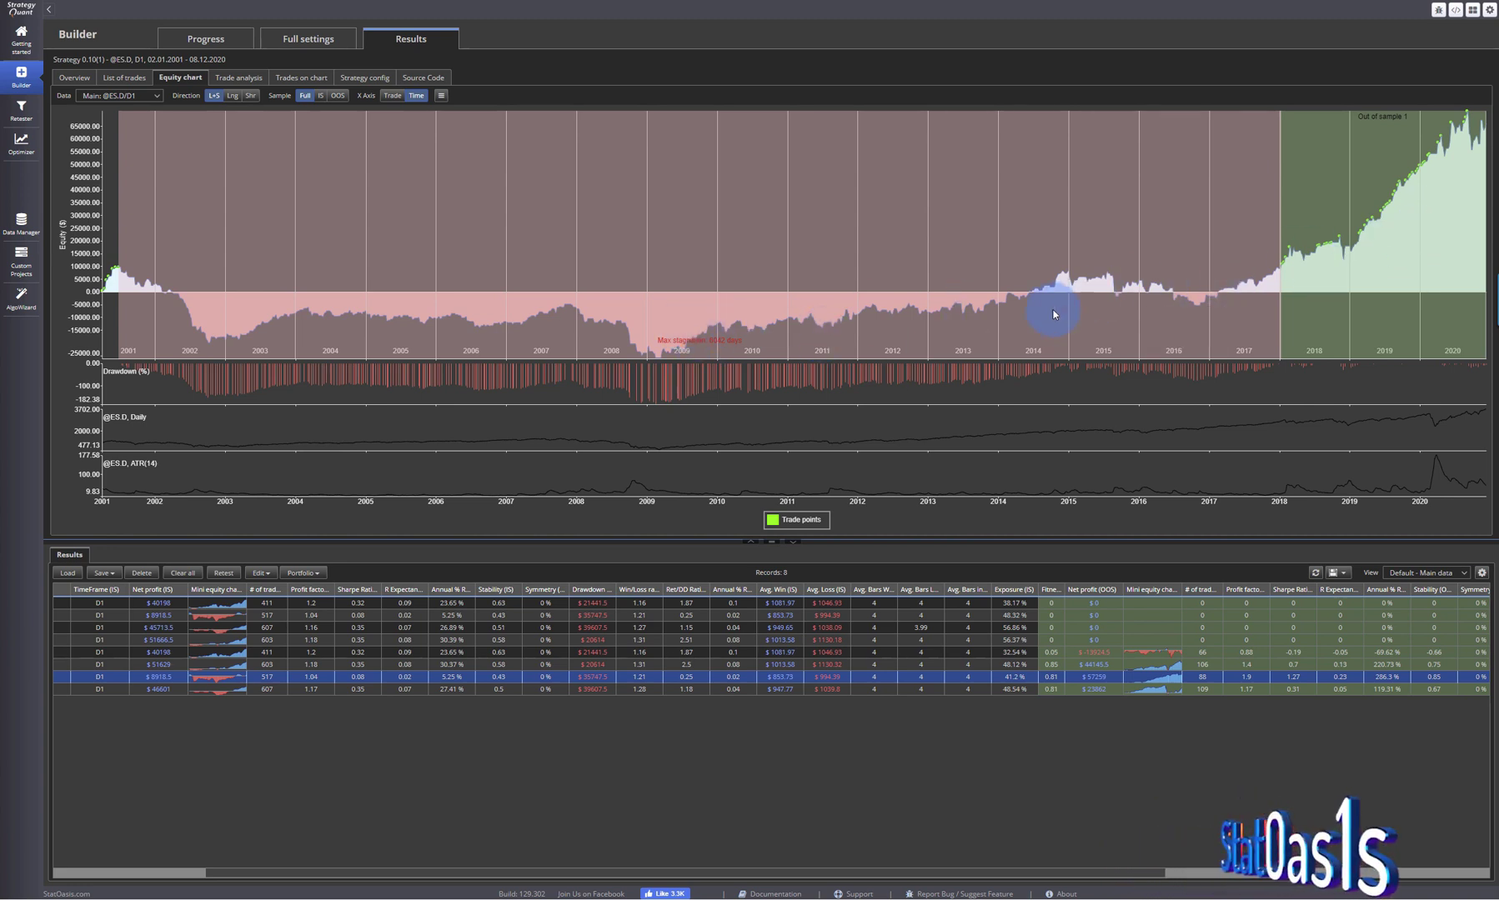
{"action": "mouse_move", "coordinate": [956, 388]}
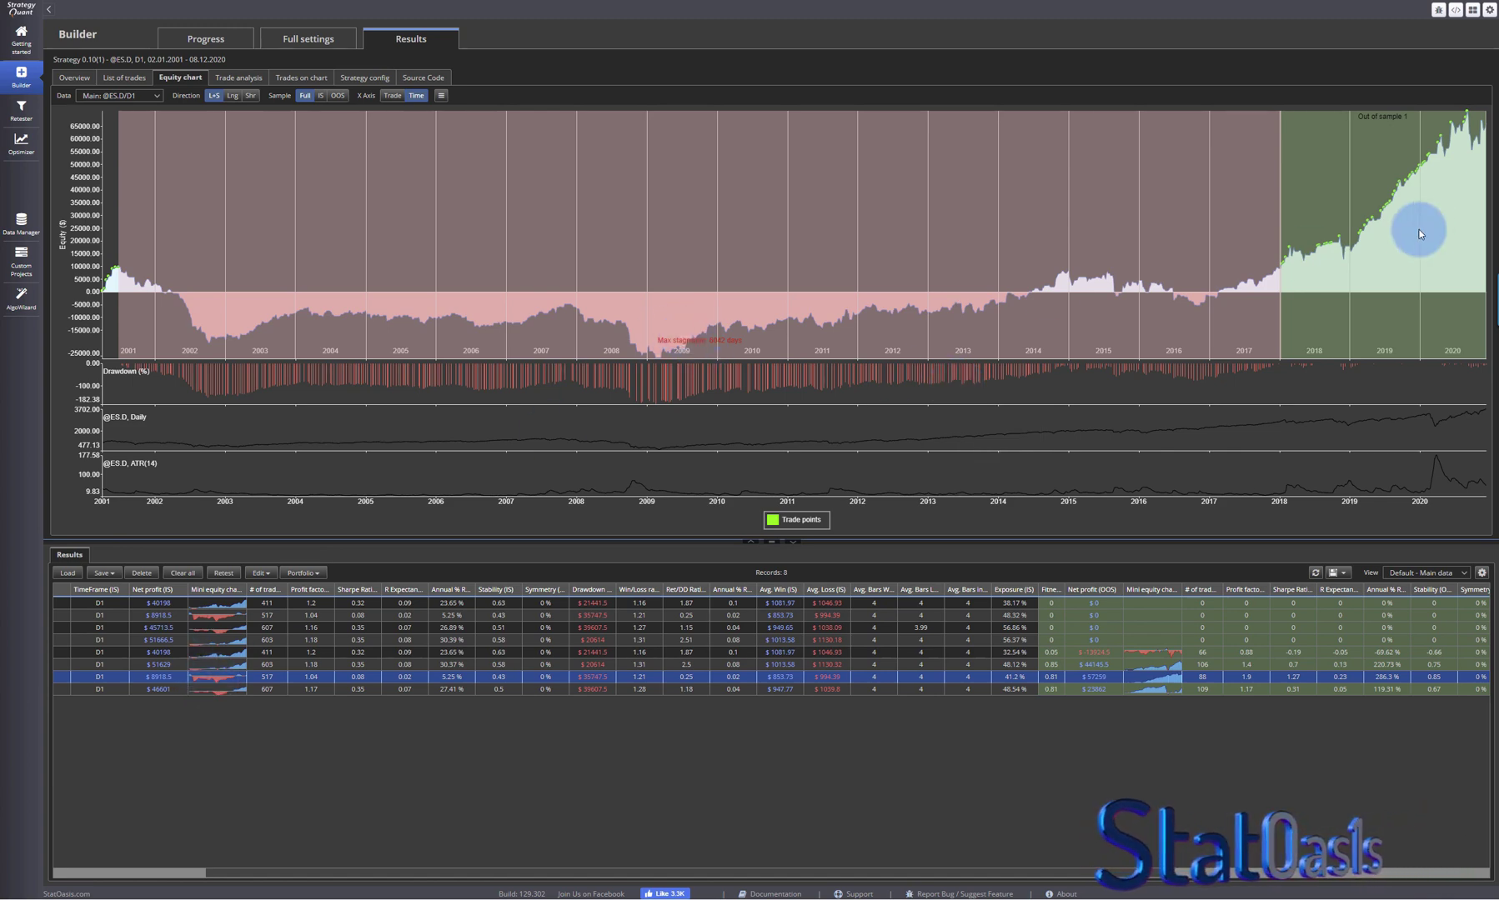
- Compare the 607-trade and 517-trade equity charts, then open 2bar close.sqx's long entry in AlgoWizard
{"action": "left_click", "coordinate": [221, 690]}
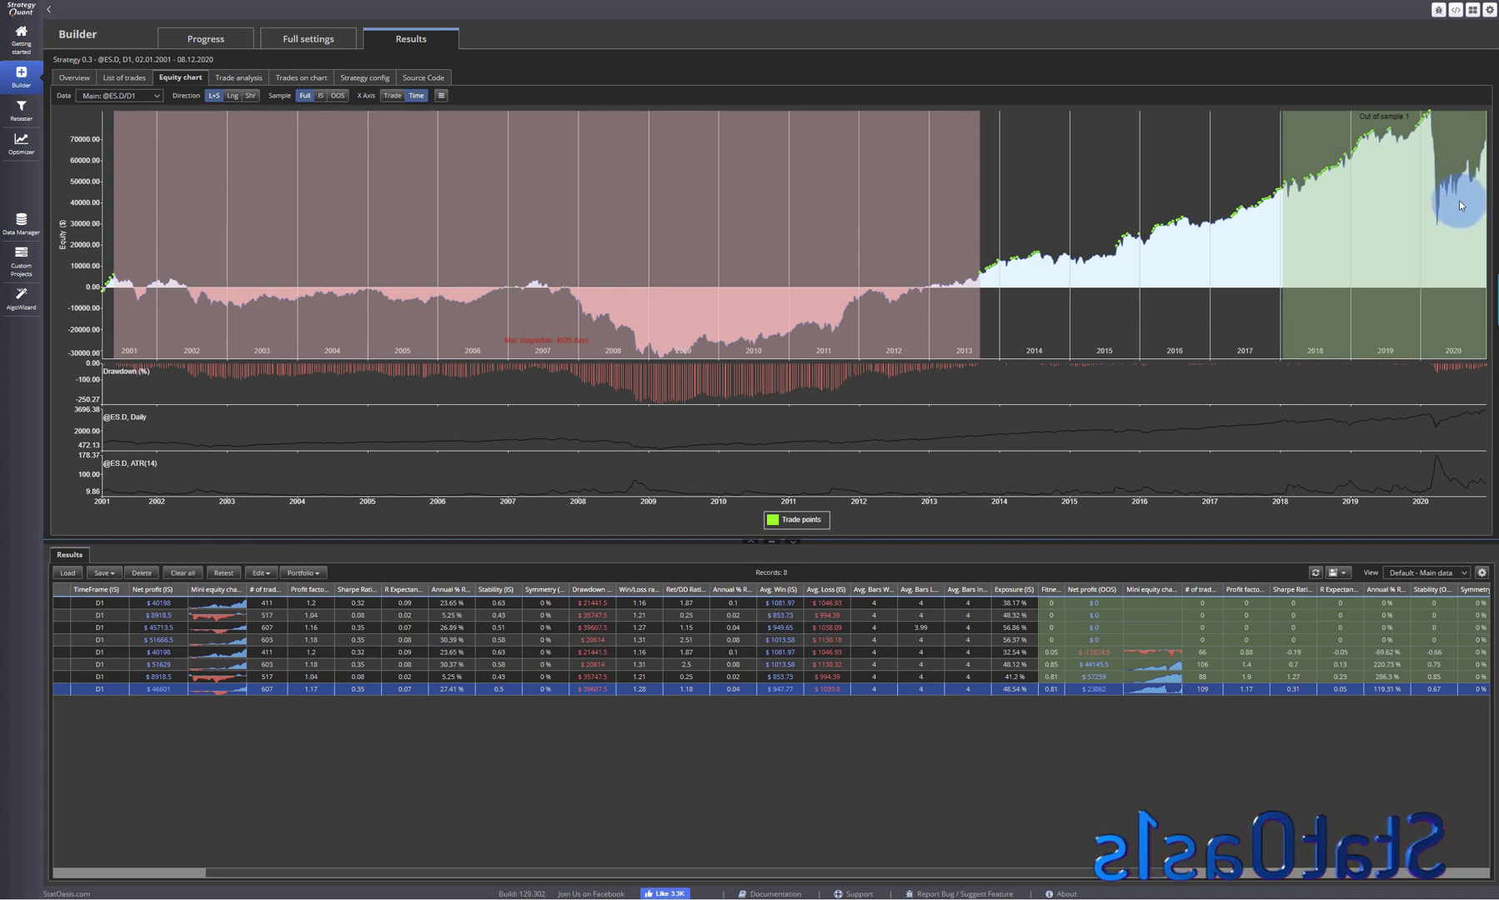
{"action": "left_click", "coordinate": [216, 676]}
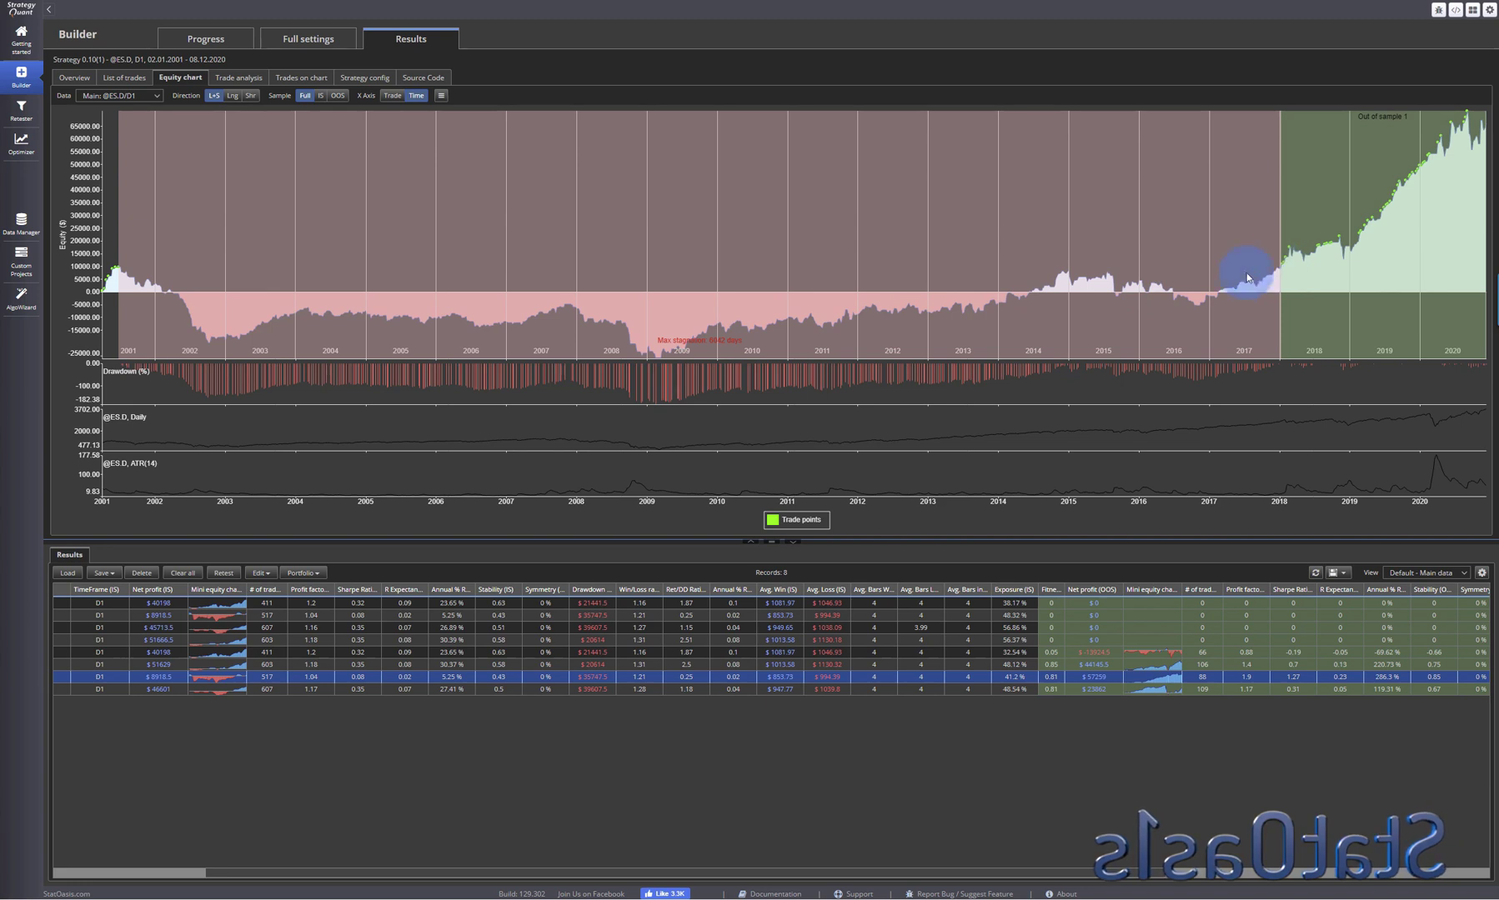
{"action": "left_click", "coordinate": [25, 300]}
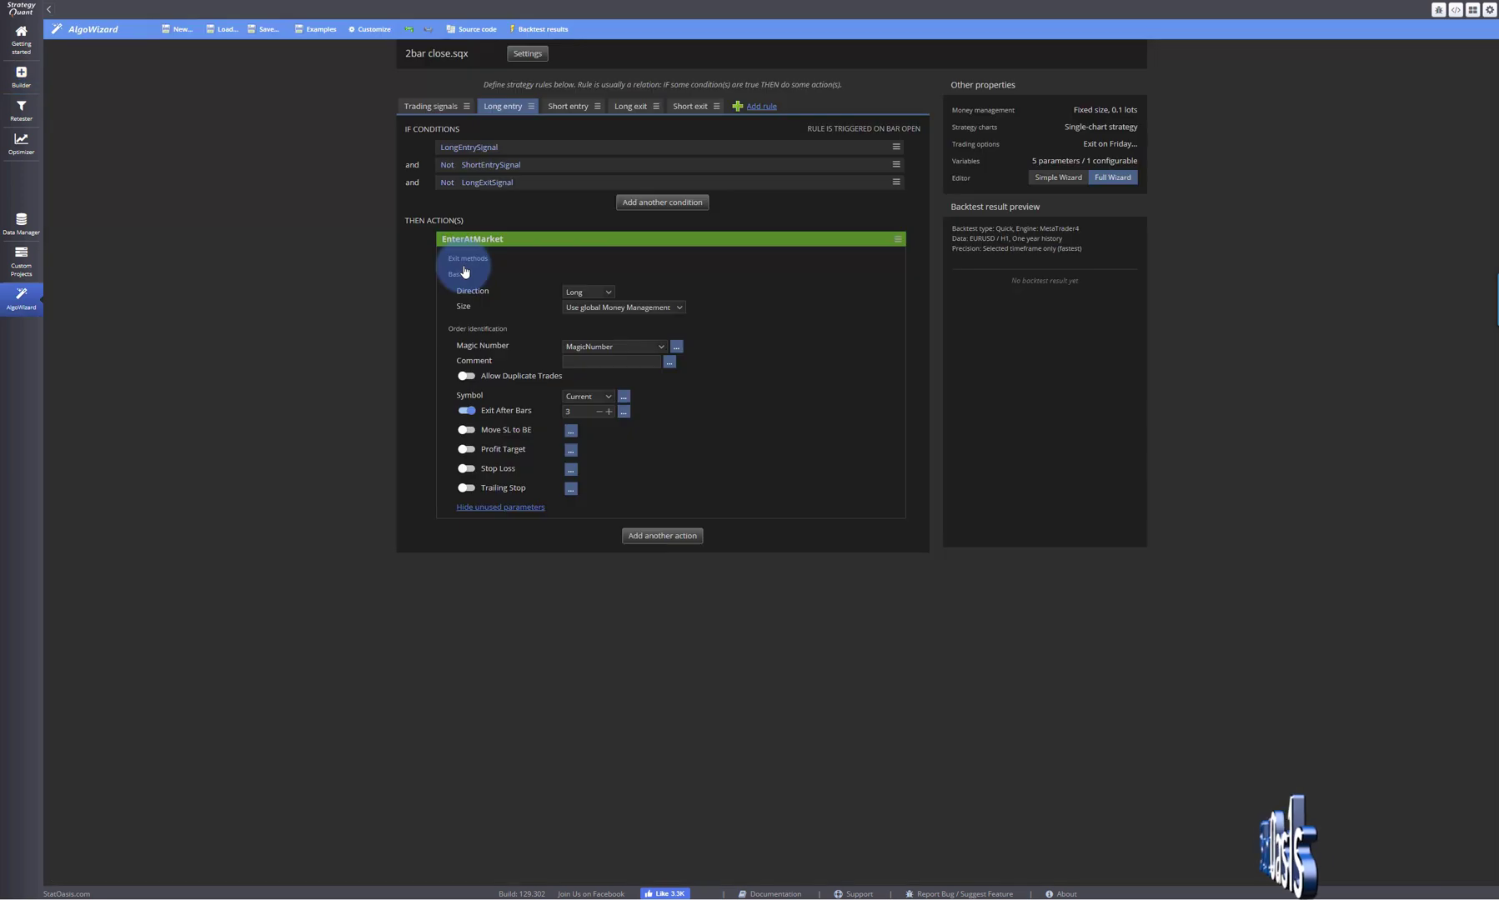
{"action": "left_click", "coordinate": [646, 202]}
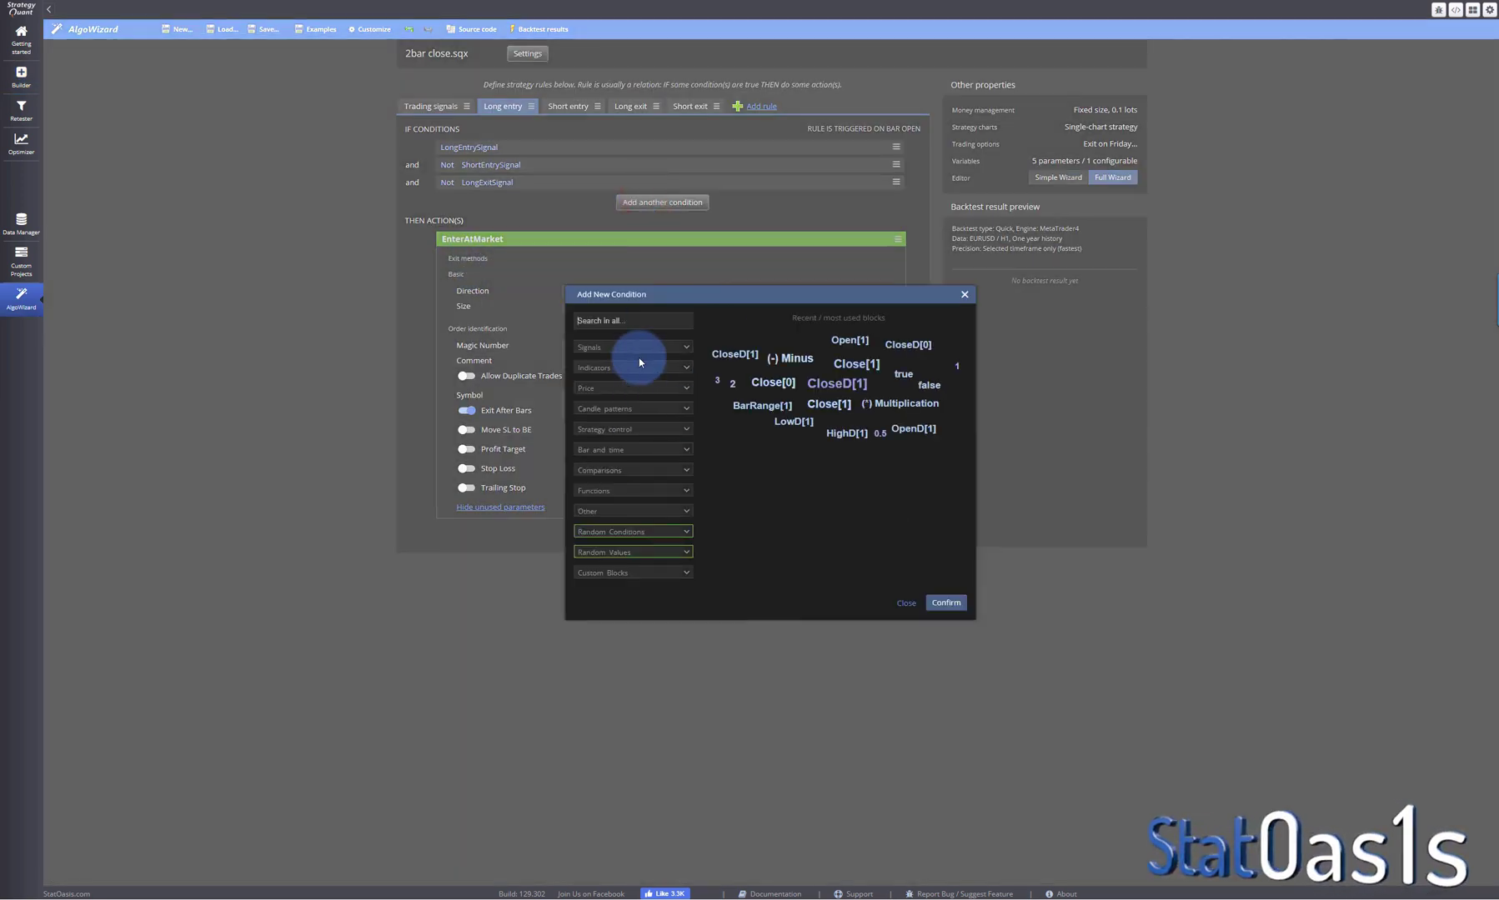
- Add a long entry condition comparing Daily Close with shift 0, CloseD[0] > 0
{"action": "left_click", "coordinate": [906, 602]}
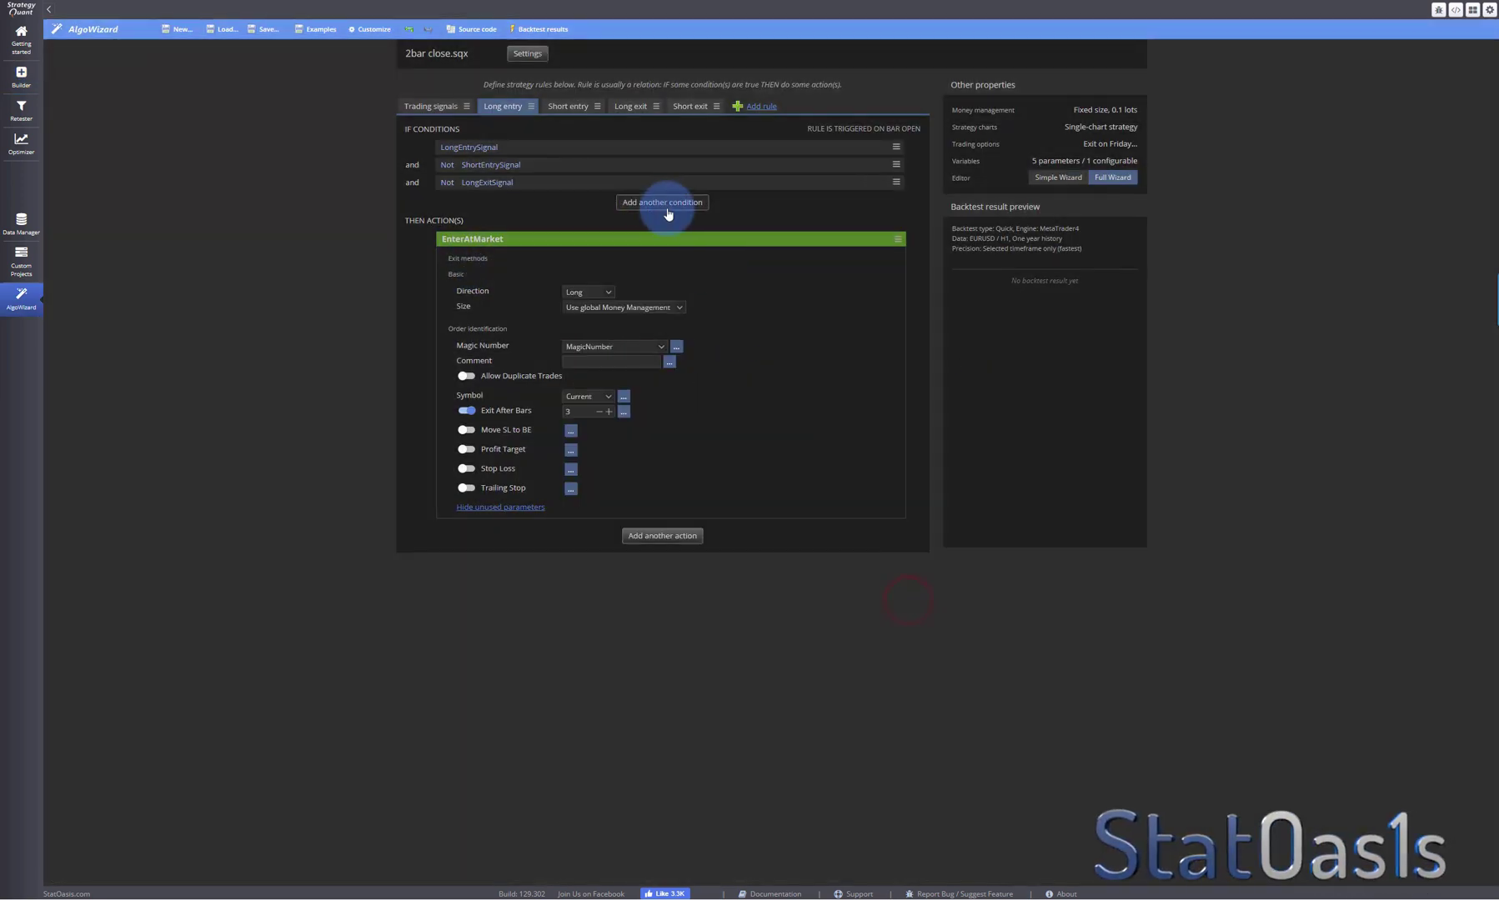
{"action": "left_click", "coordinate": [435, 106]}
{"action": "left_click", "coordinate": [572, 184]}
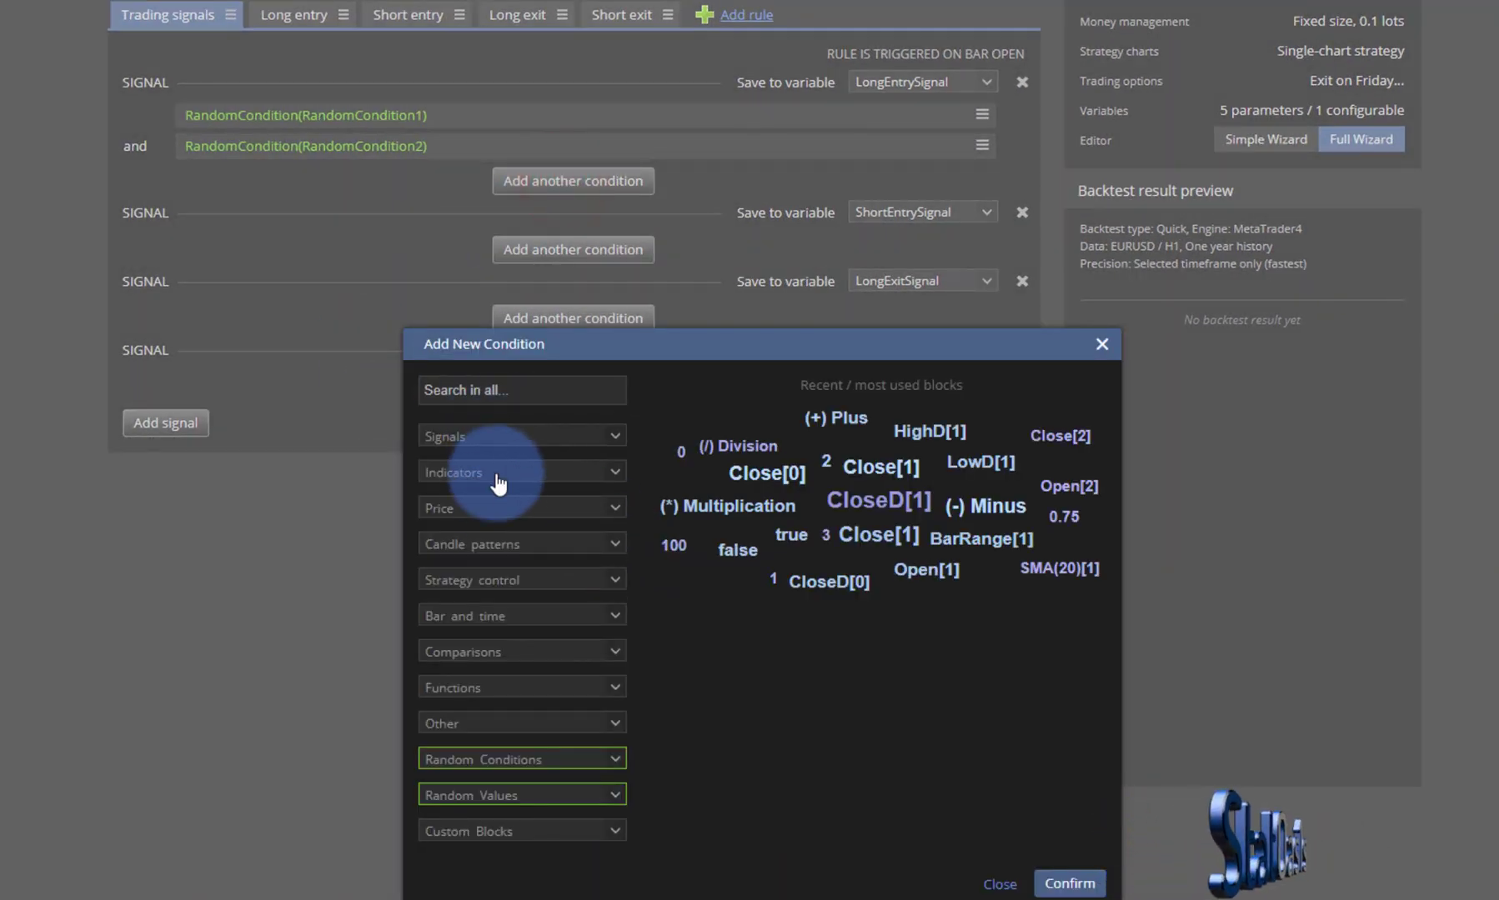
{"action": "left_click", "coordinate": [495, 508]}
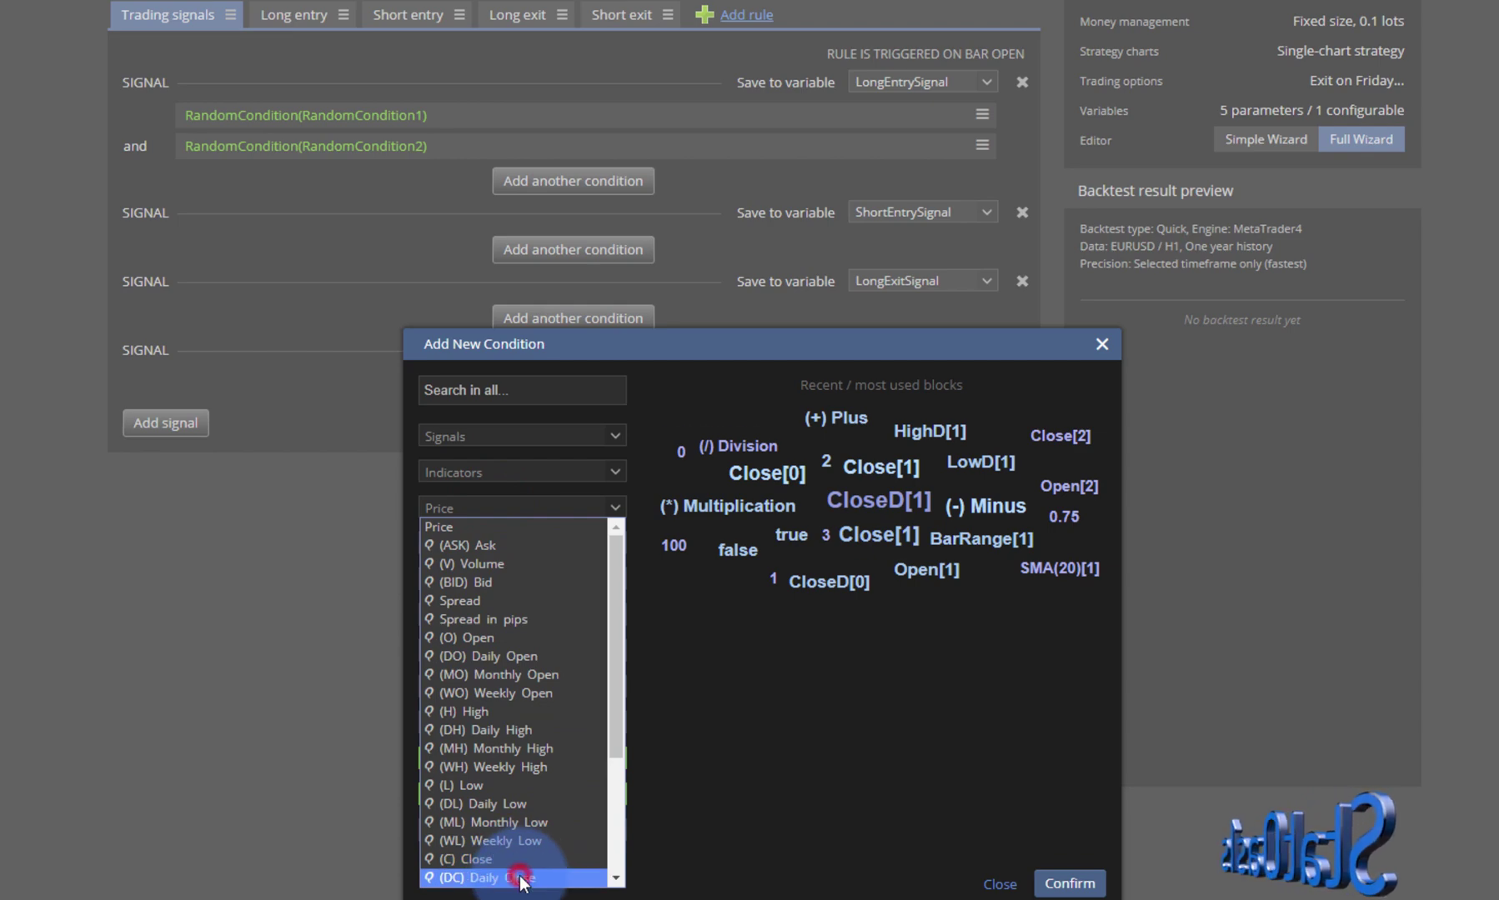
{"action": "left_click", "coordinate": [518, 875]}
{"action": "left_click", "coordinate": [1024, 571]}
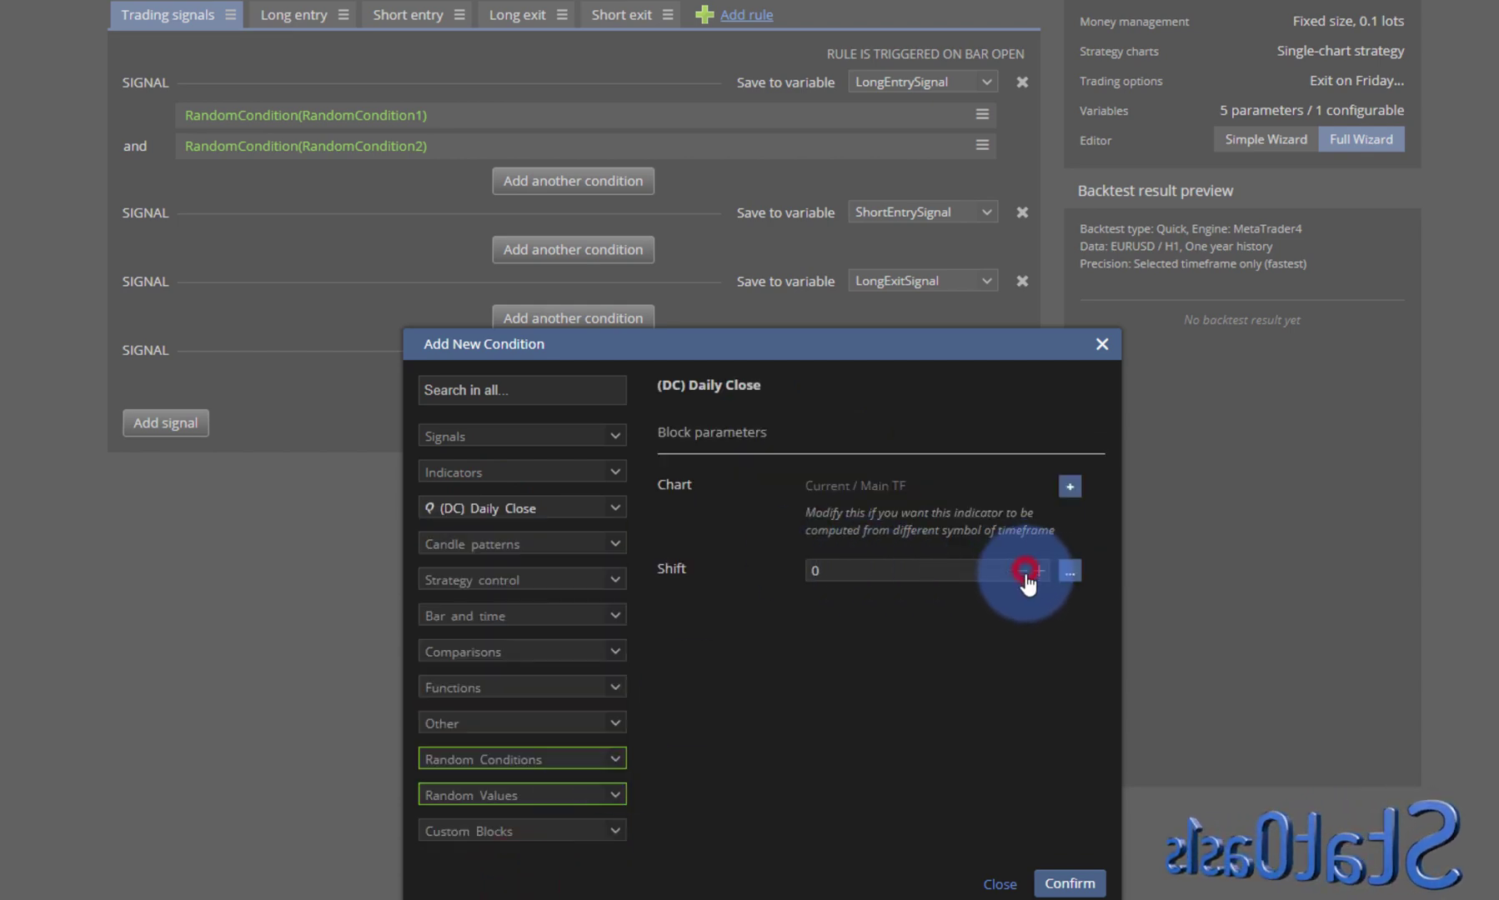
{"action": "left_click", "coordinate": [1069, 883]}
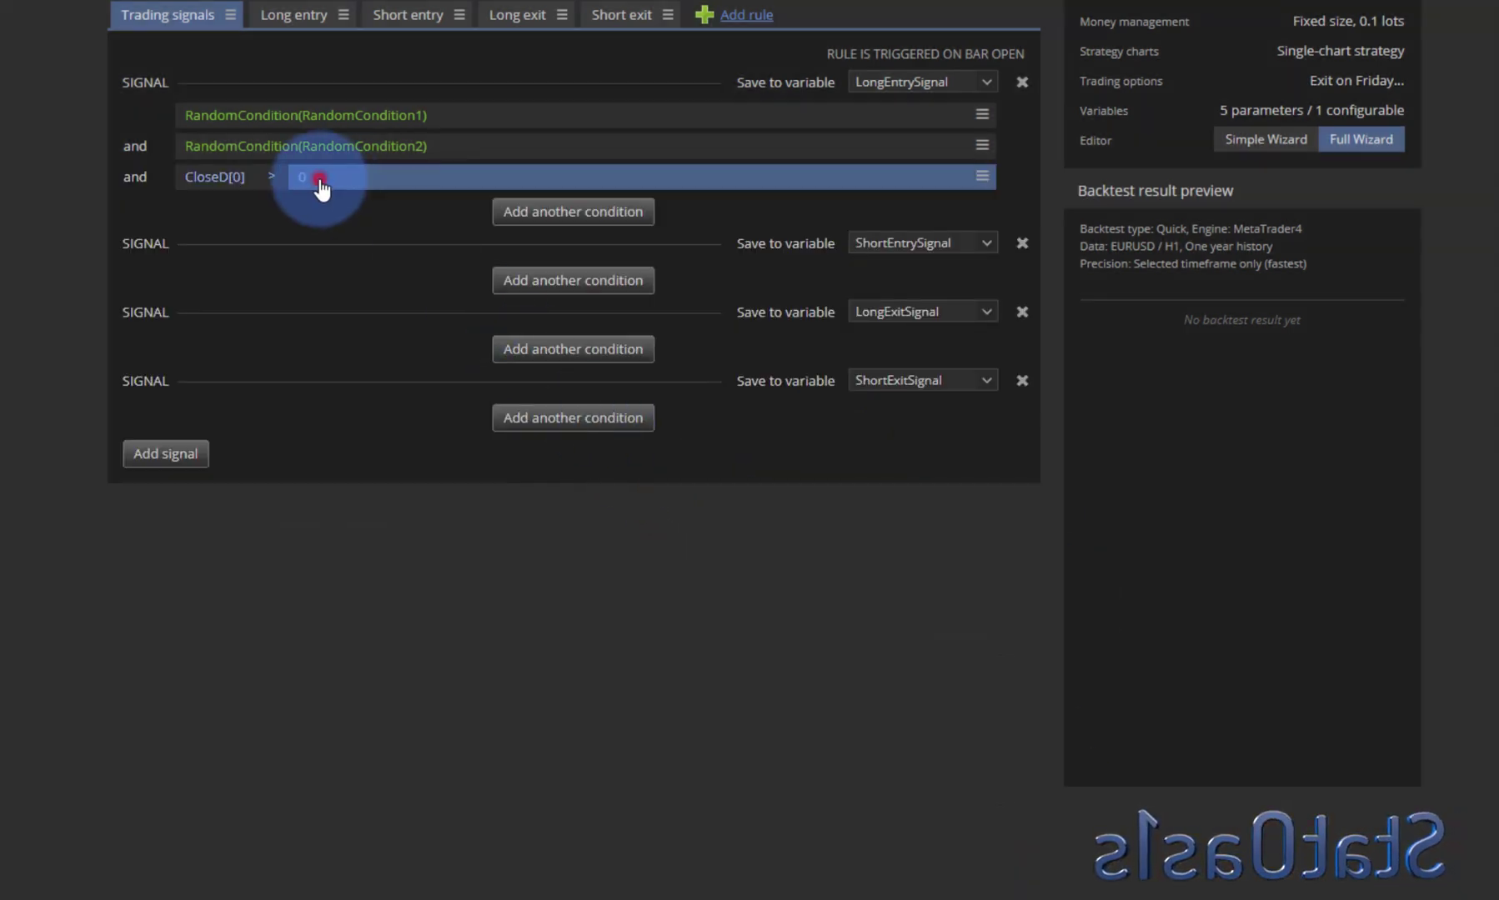
- Change the comparison value to SMA with period 50, making CloseD[0] > SMA(50)[1], and save the template
{"action": "left_click", "coordinate": [316, 176]}
{"action": "left_click", "coordinate": [518, 483]}
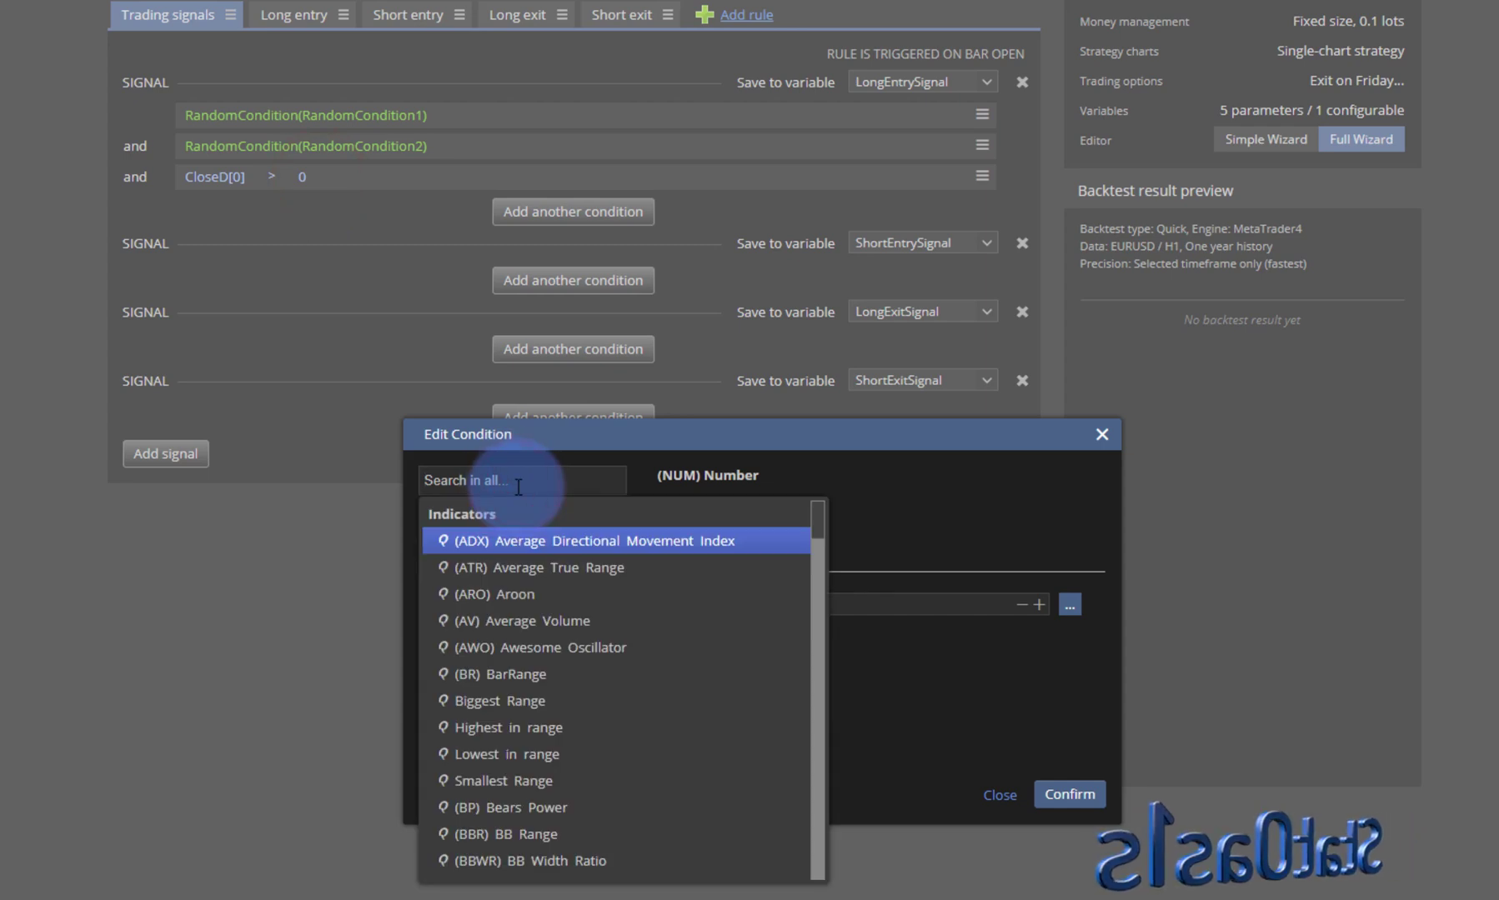
{"action": "type", "text": "sma"}
{"action": "left_click", "coordinate": [575, 566]}
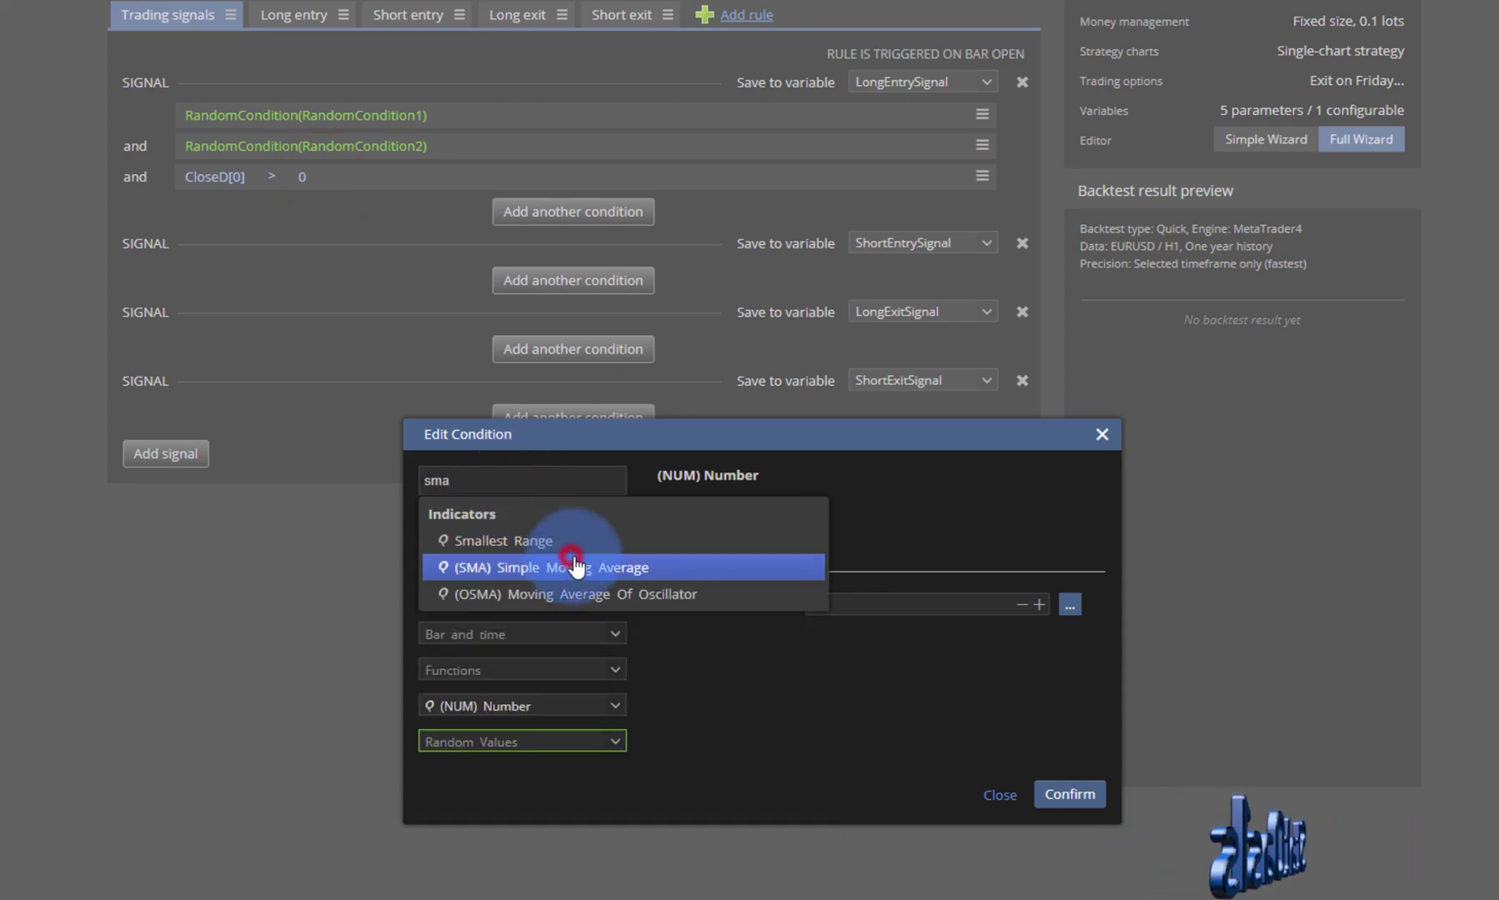
{"action": "double_click", "coordinate": [847, 711]}
{"action": "type", "text": "50"}
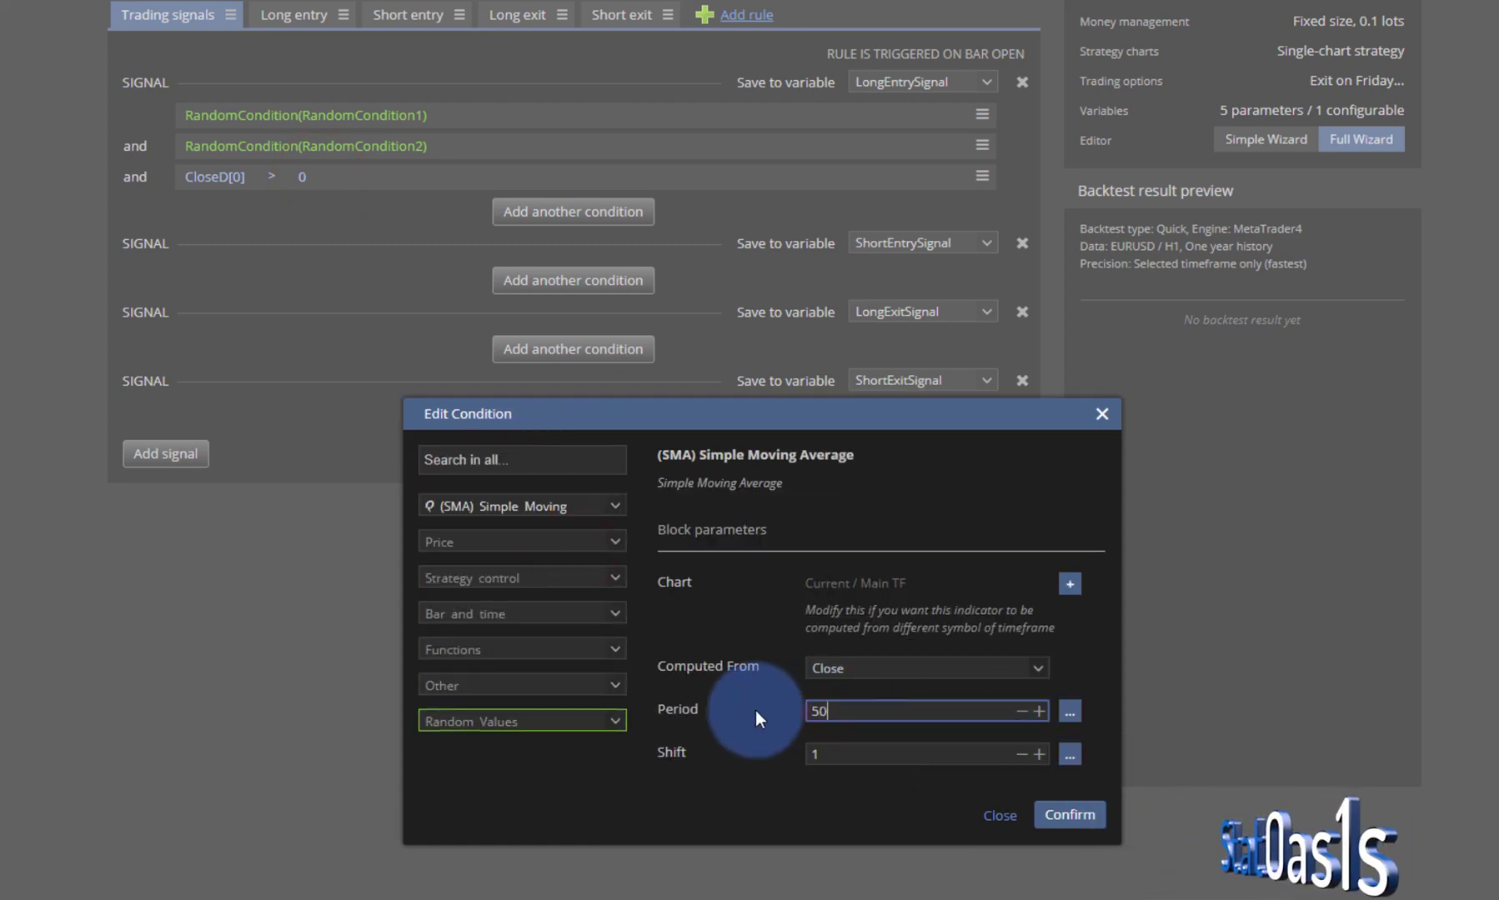
{"action": "left_click", "coordinate": [1066, 810]}
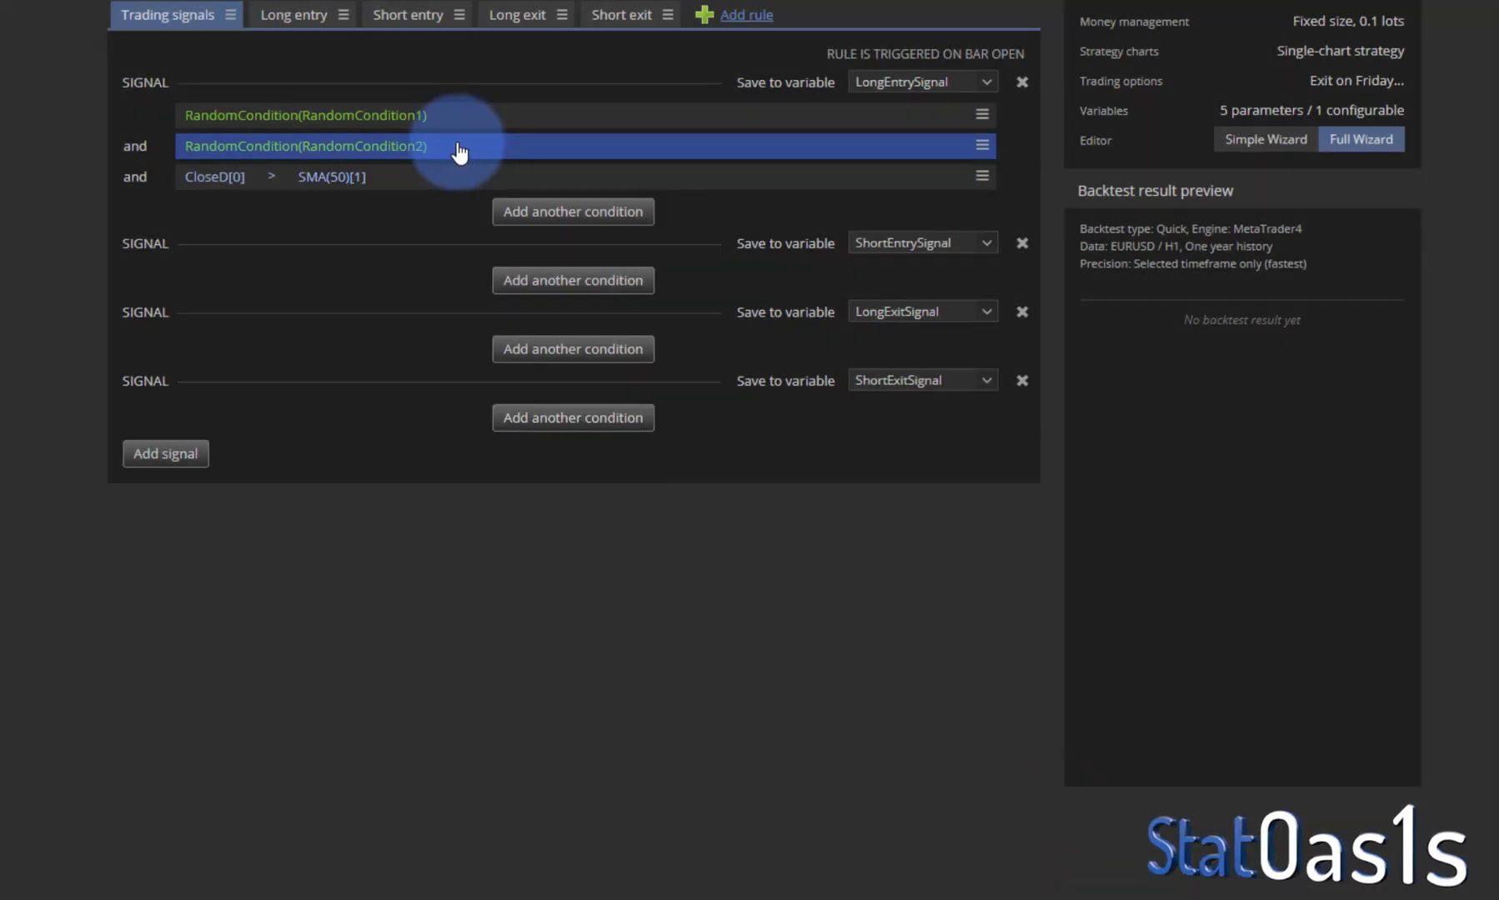
{"action": "left_click", "coordinate": [267, 31]}
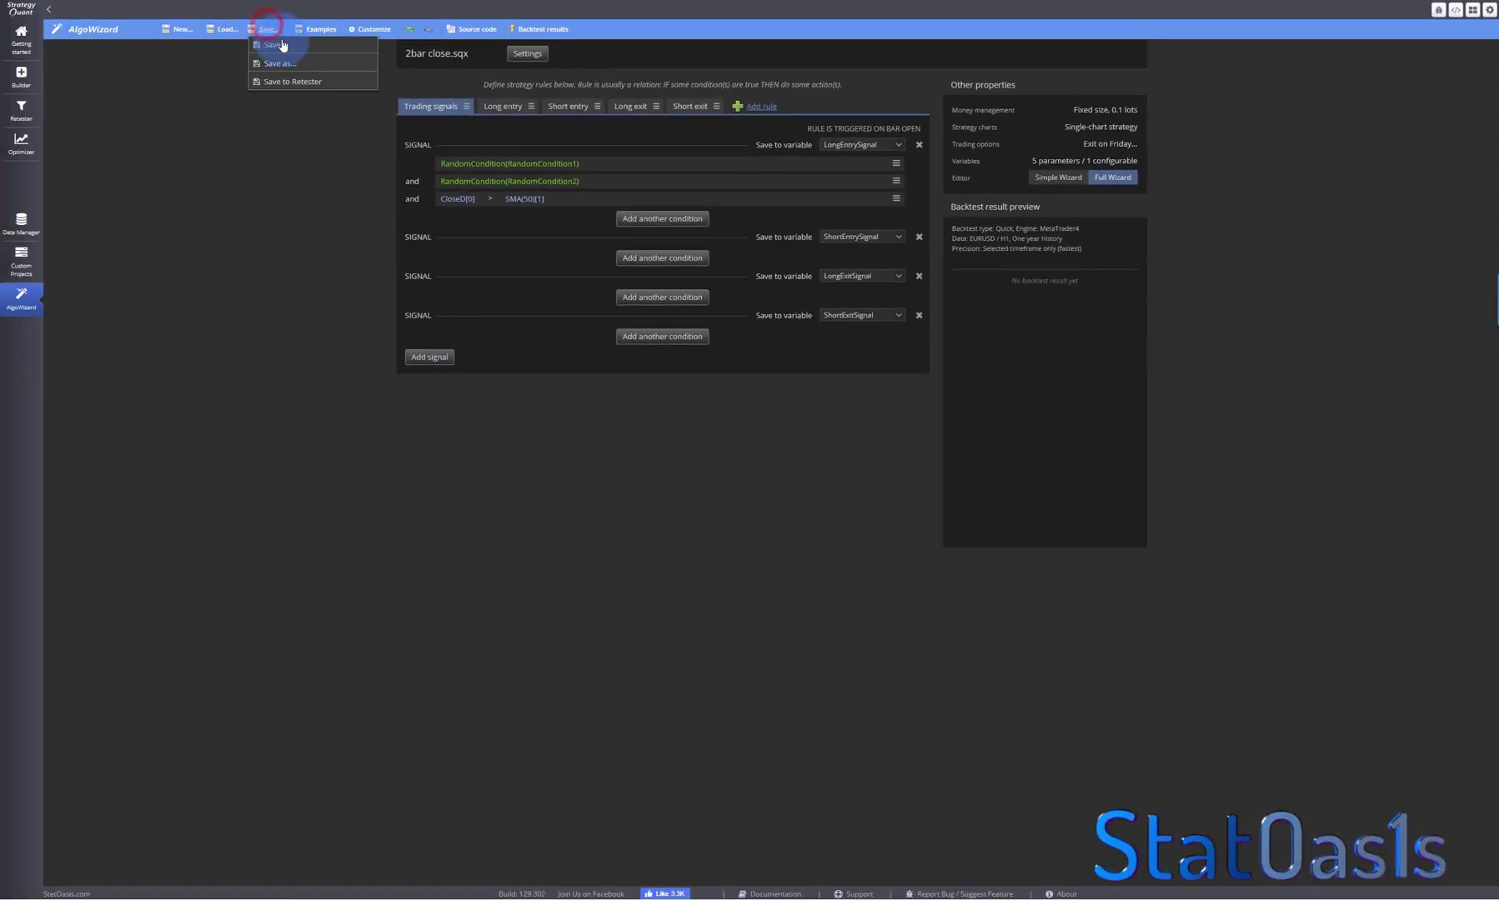
{"action": "left_click", "coordinate": [283, 43]}
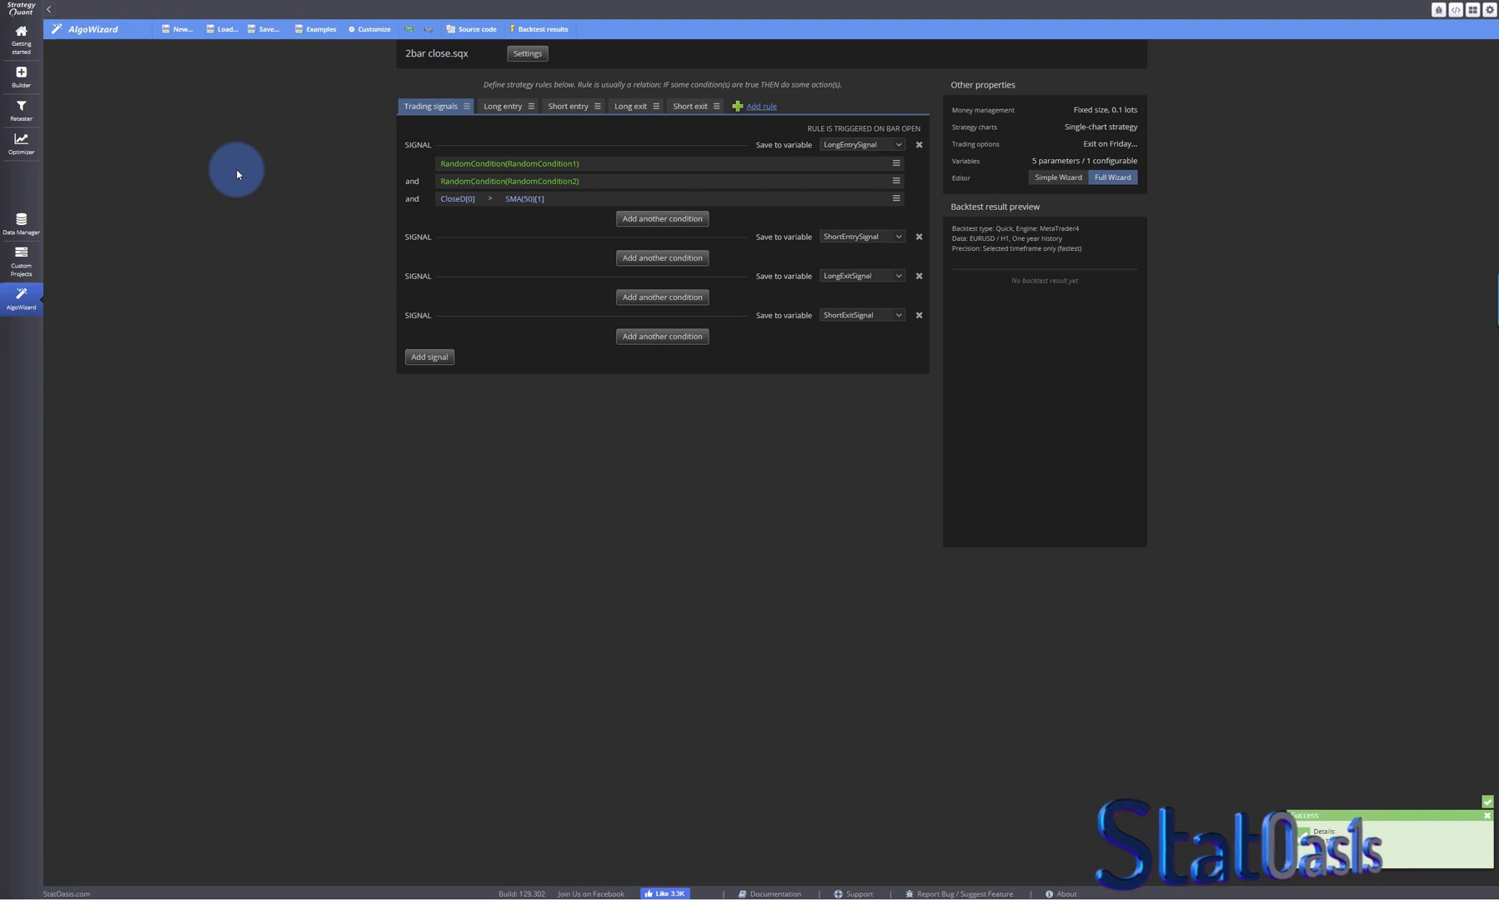
{"action": "left_click", "coordinate": [20, 77]}
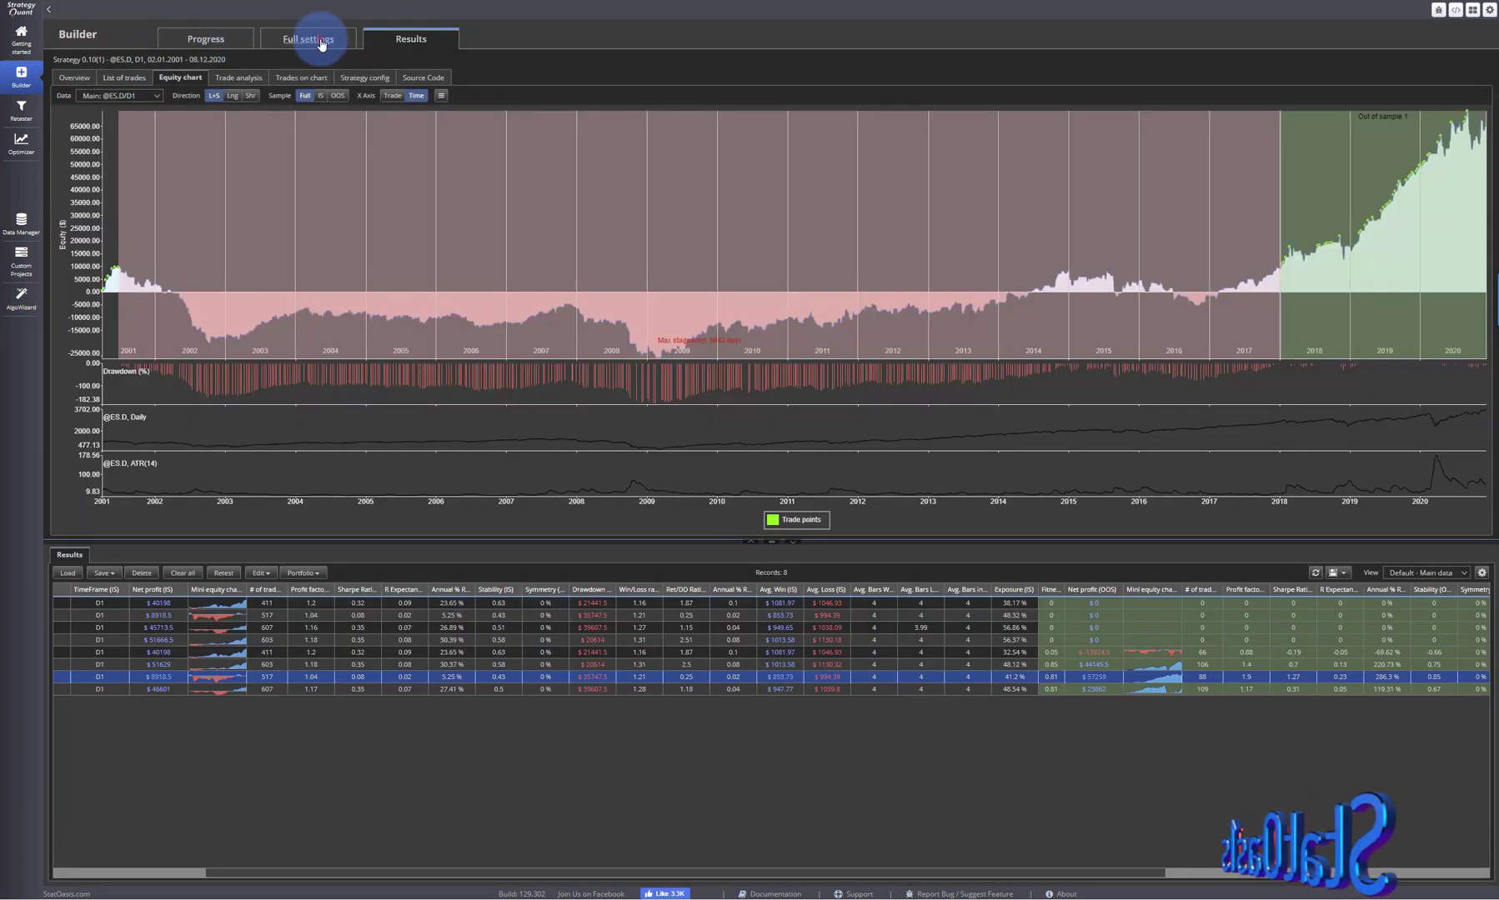
- Check the build's template, run and stop a new build, and open Strategy 0.10(1)'s equity chart
{"action": "left_click", "coordinate": [320, 40]}
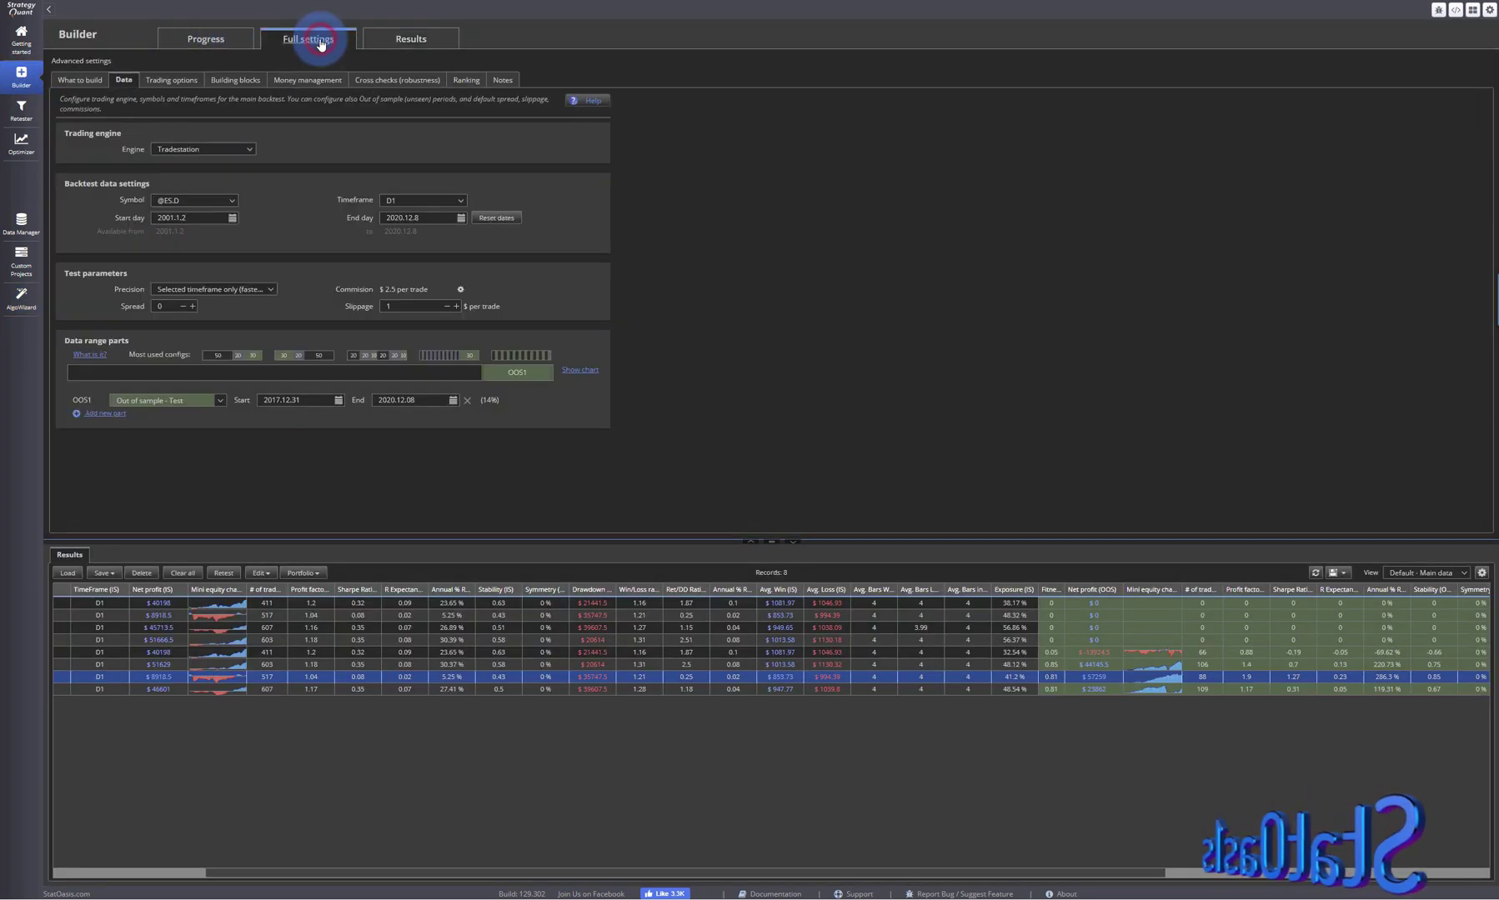
{"action": "left_click", "coordinate": [172, 79]}
{"action": "left_click", "coordinate": [80, 80]}
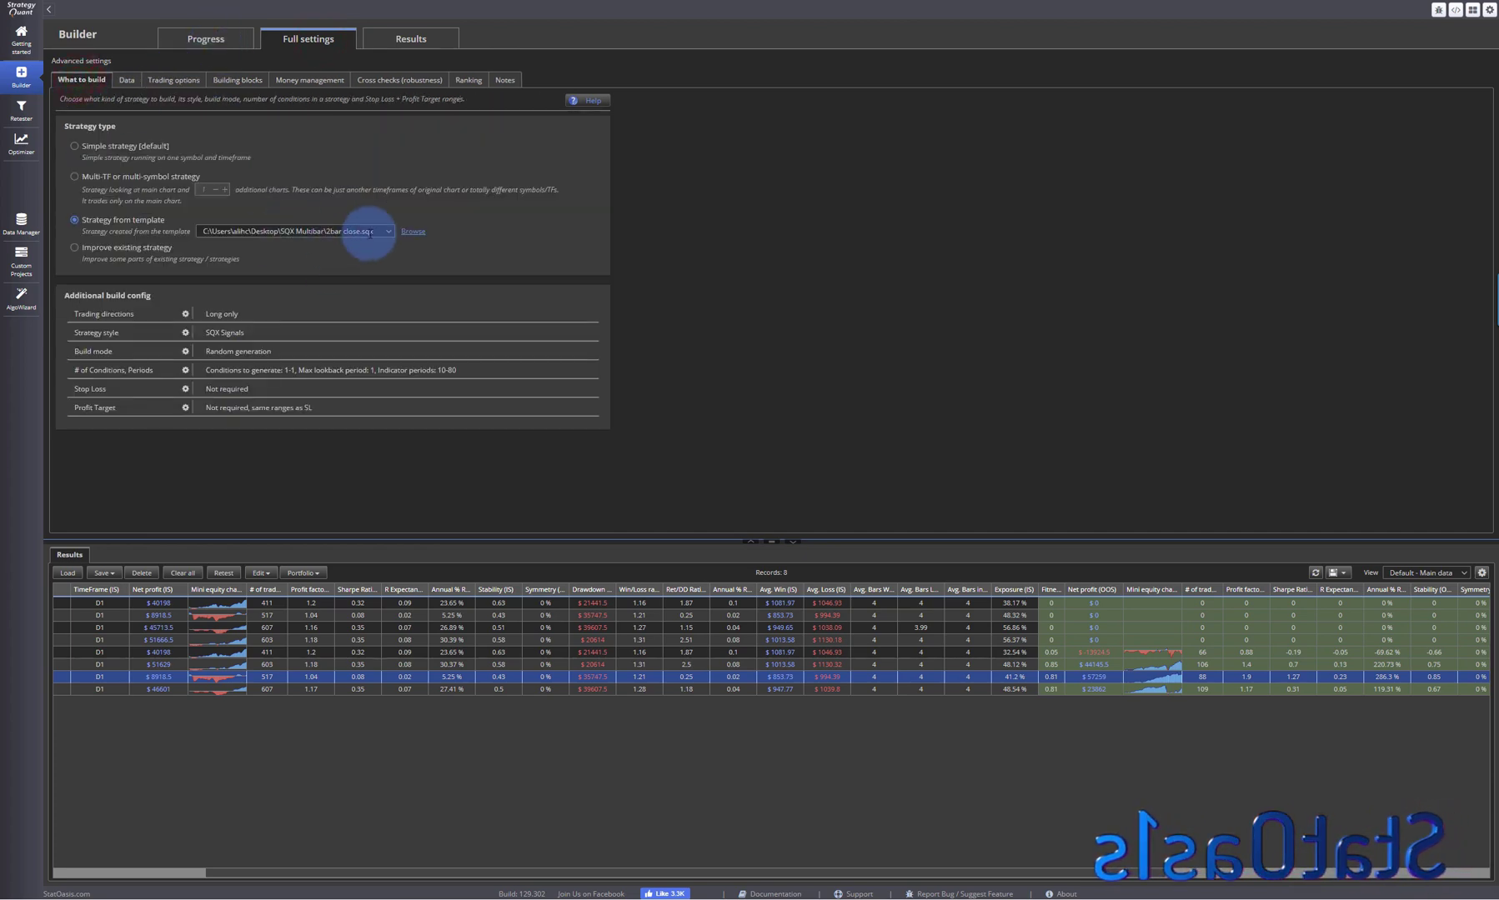
{"action": "left_click", "coordinate": [206, 38]}
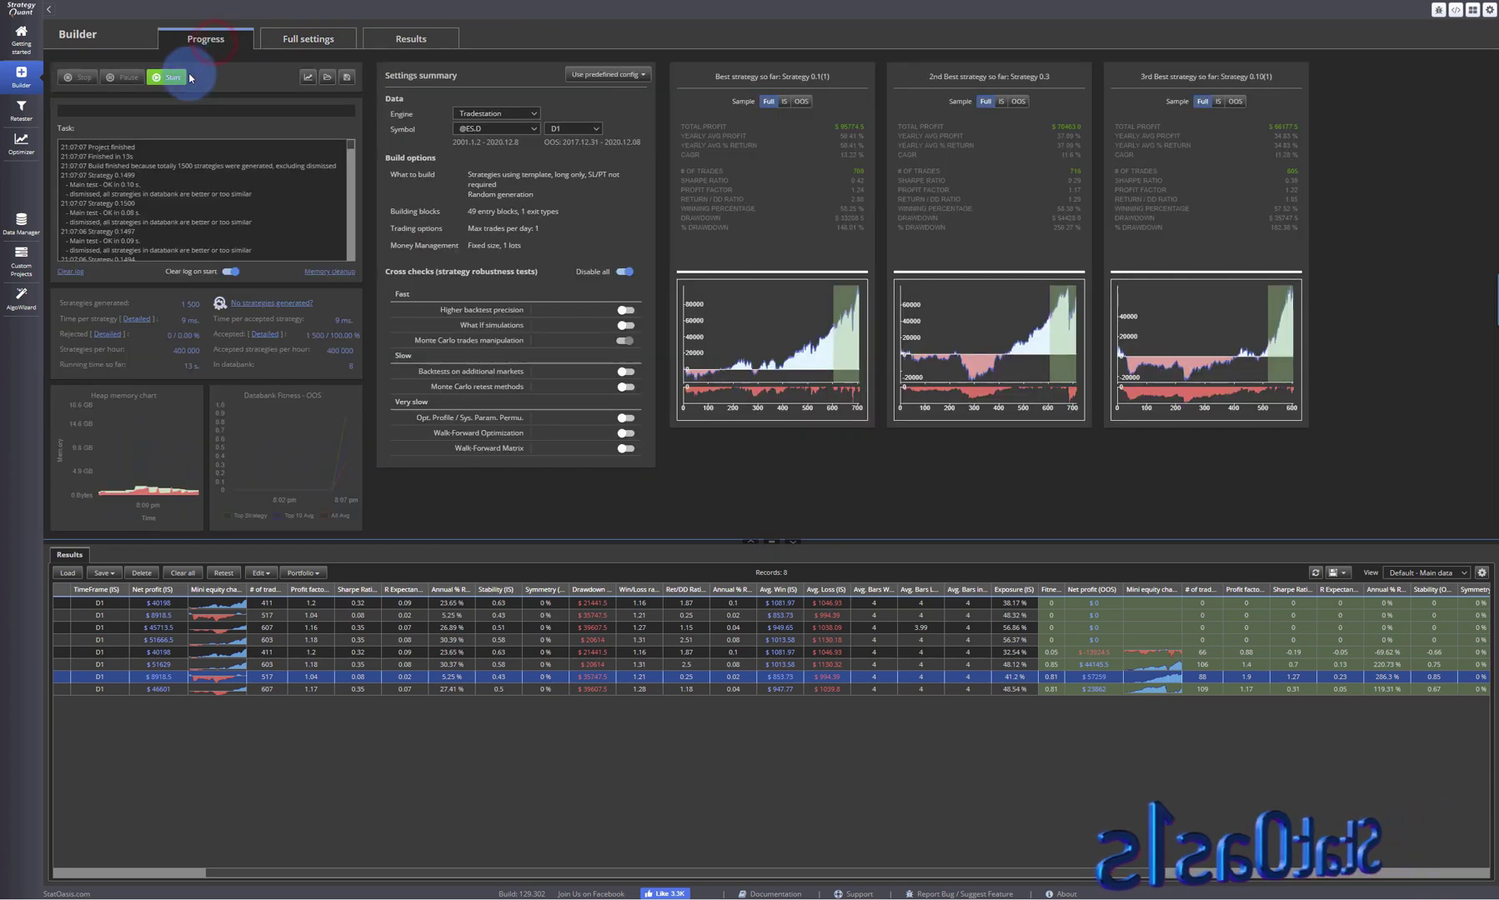
{"action": "left_click", "coordinate": [176, 78]}
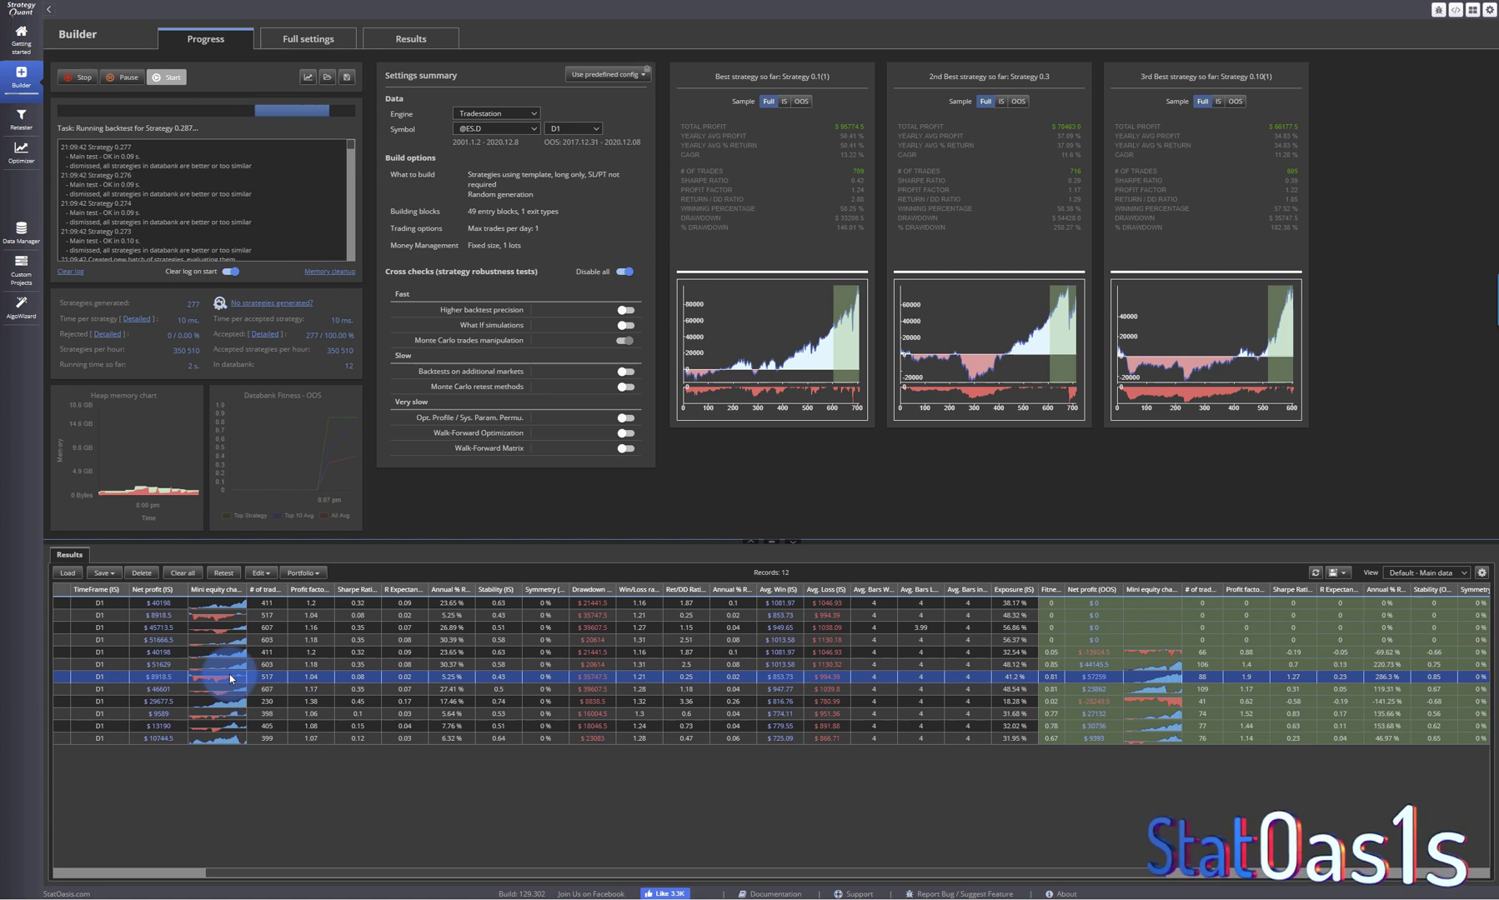
{"action": "left_click", "coordinate": [180, 531]}
{"action": "left_click", "coordinate": [75, 76]}
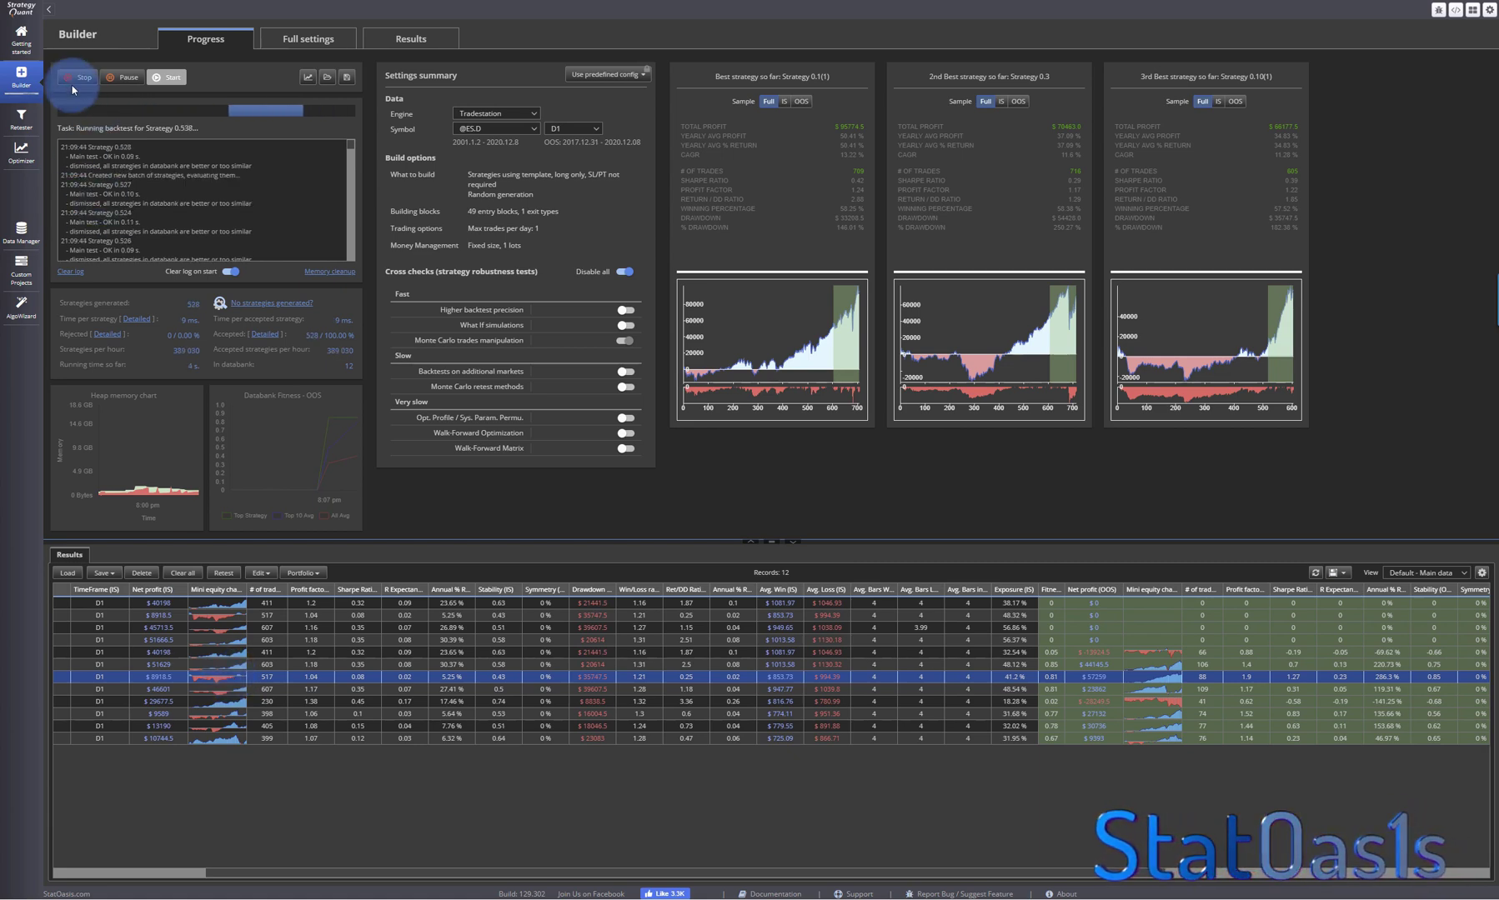
{"action": "double_click", "coordinate": [223, 678]}
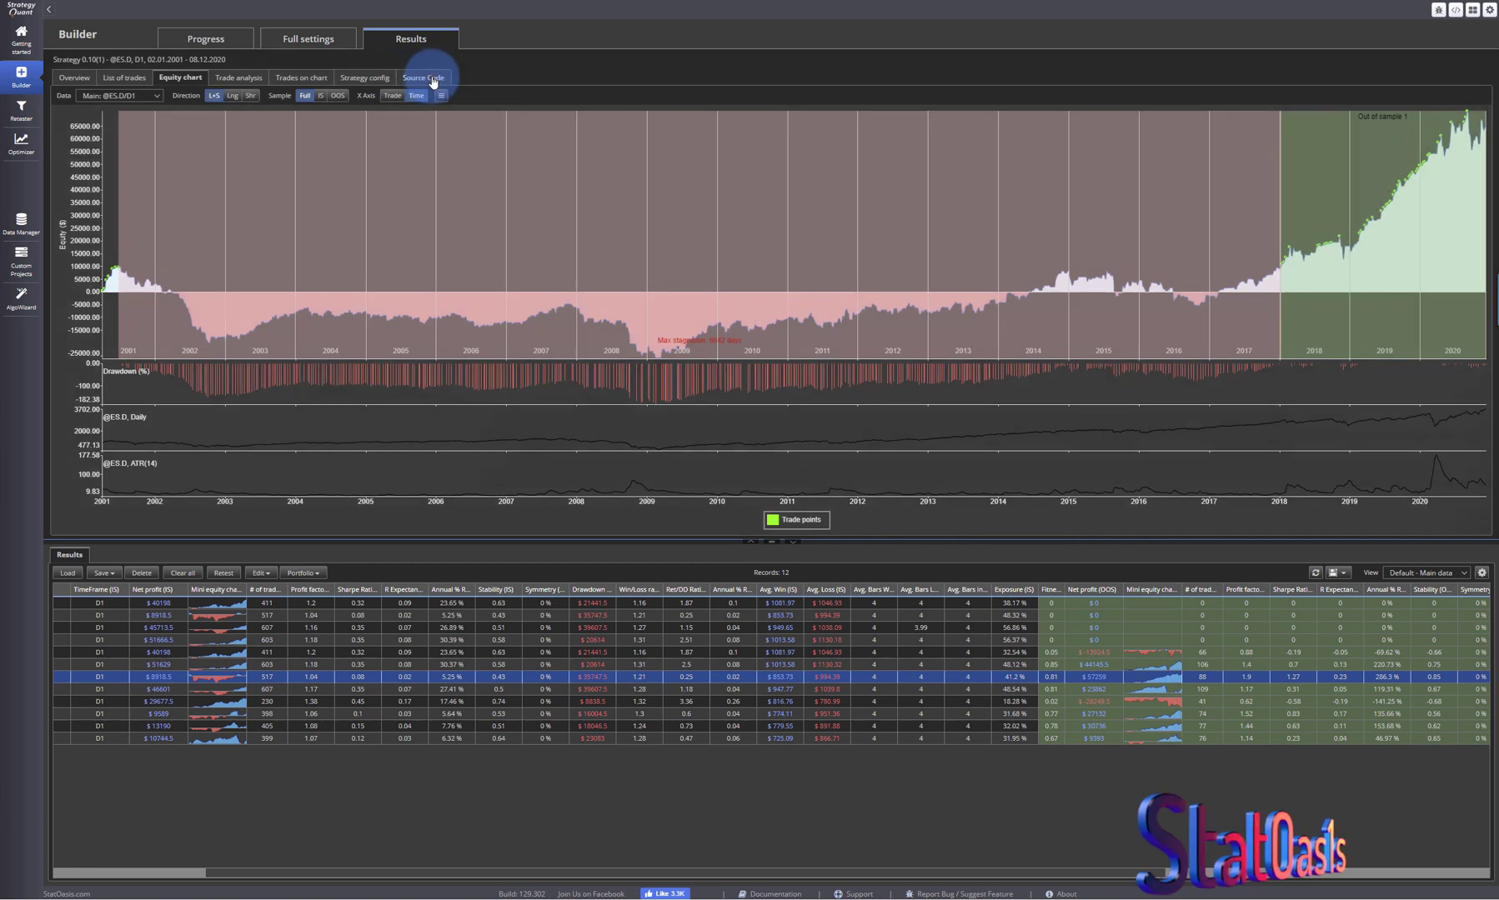
- Compare the $13190 and $10744.5 strategies' source code, then view the $10744.5 equity chart
{"action": "left_click", "coordinate": [425, 77]}
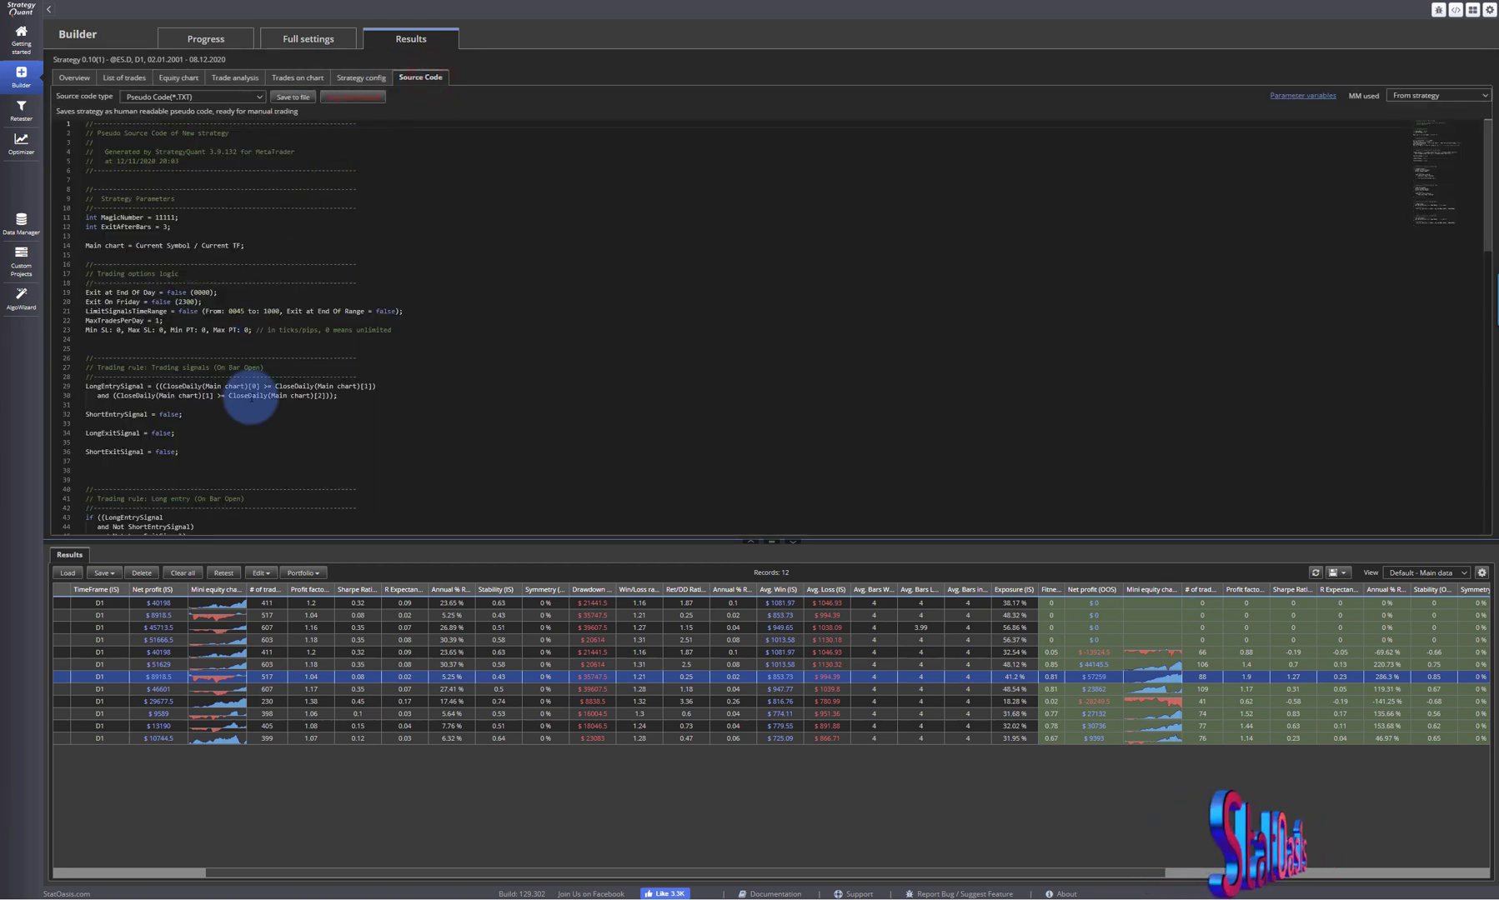
{"action": "left_click", "coordinate": [223, 726]}
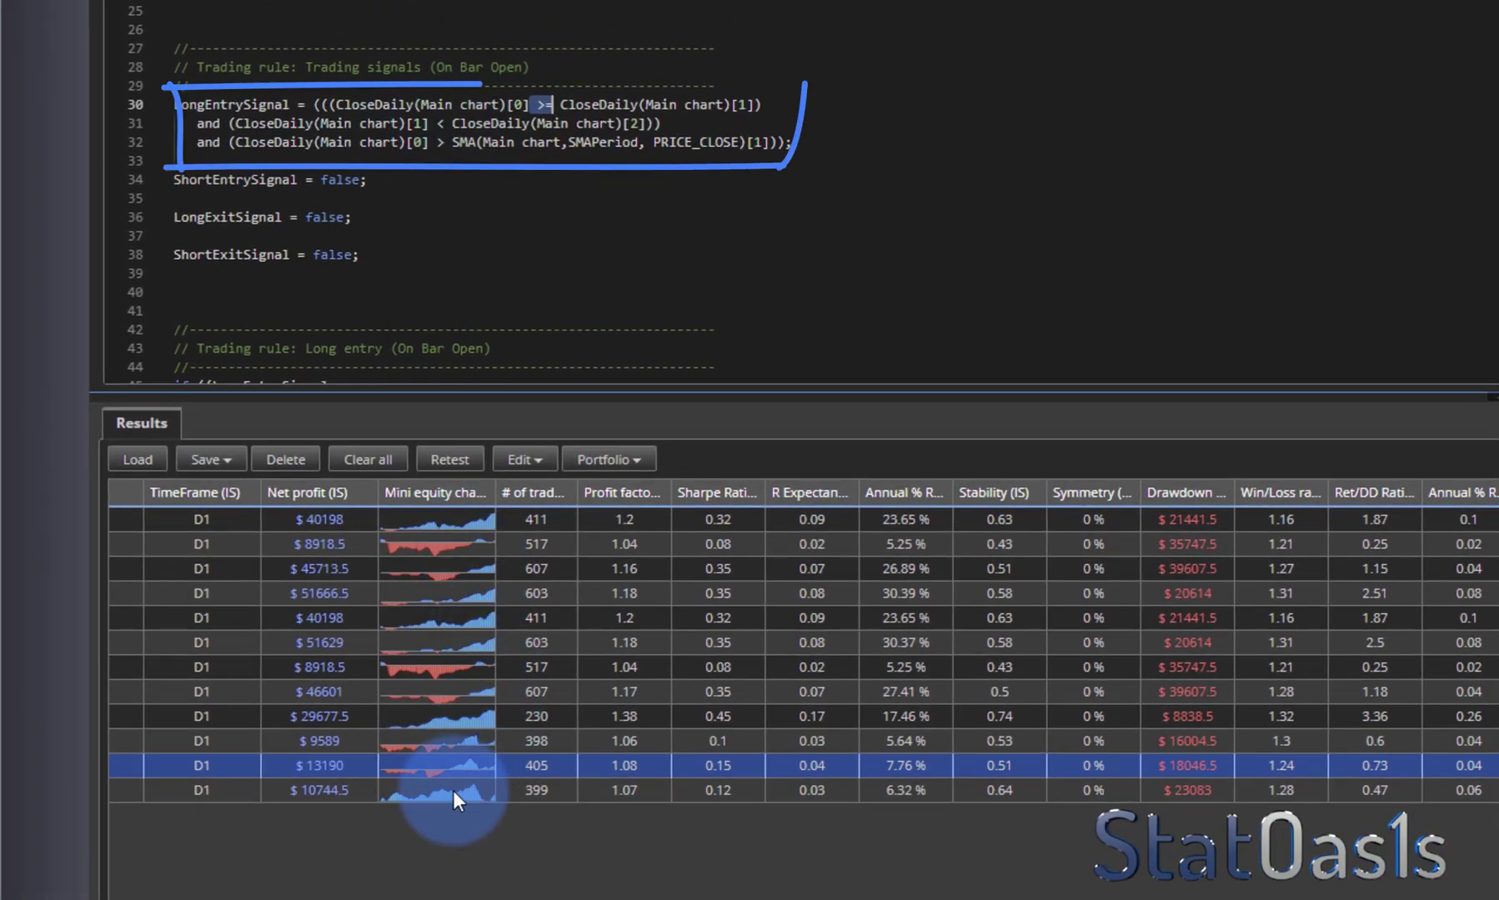
{"action": "left_click", "coordinate": [454, 790]}
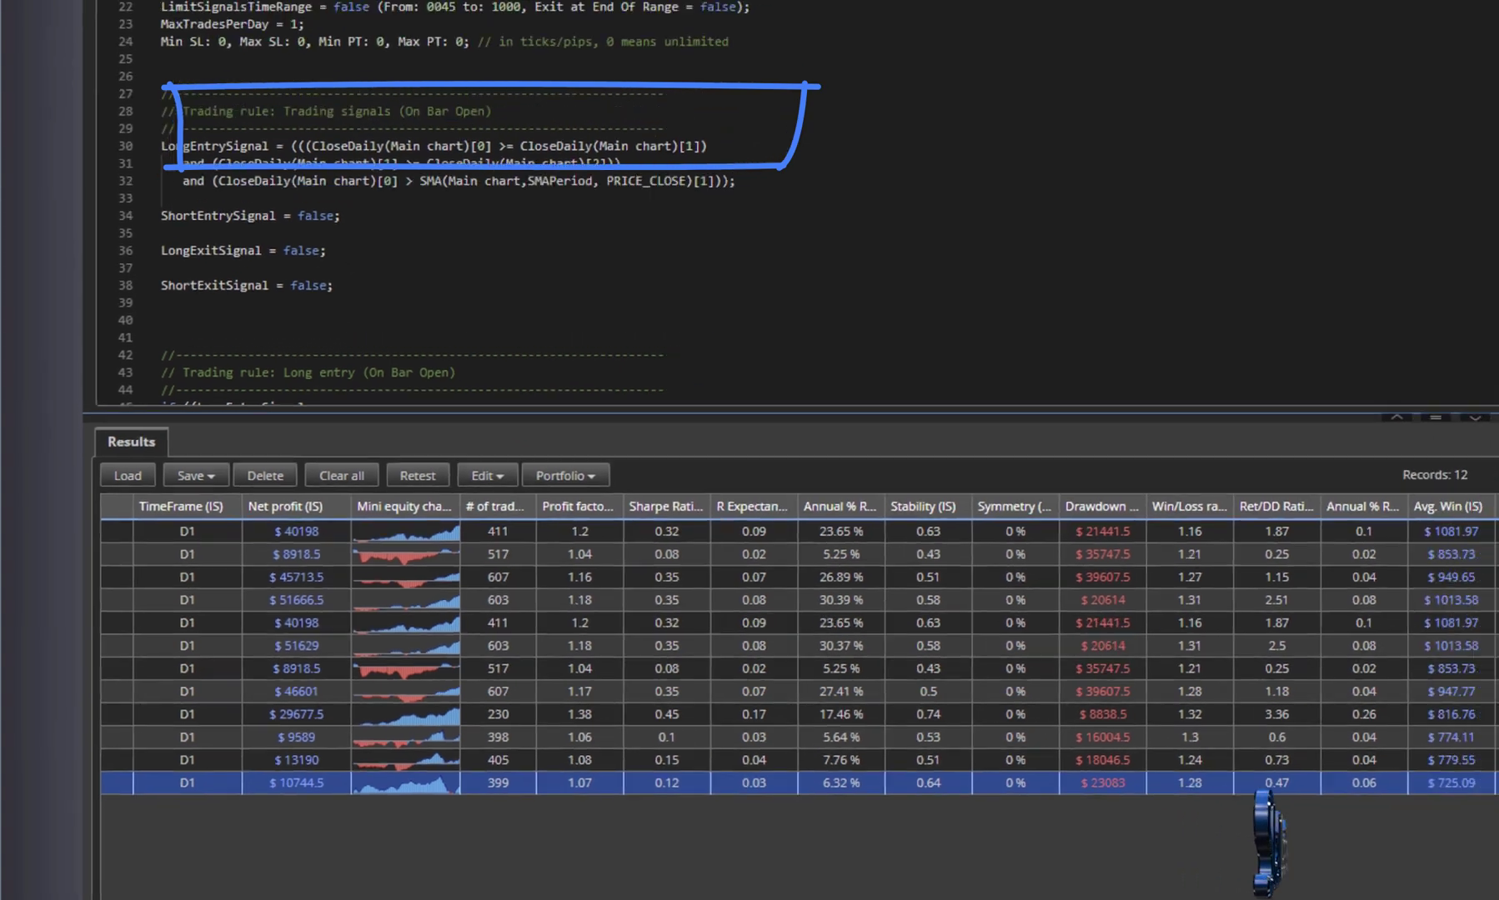
{"action": "left_click", "coordinate": [194, 13]}
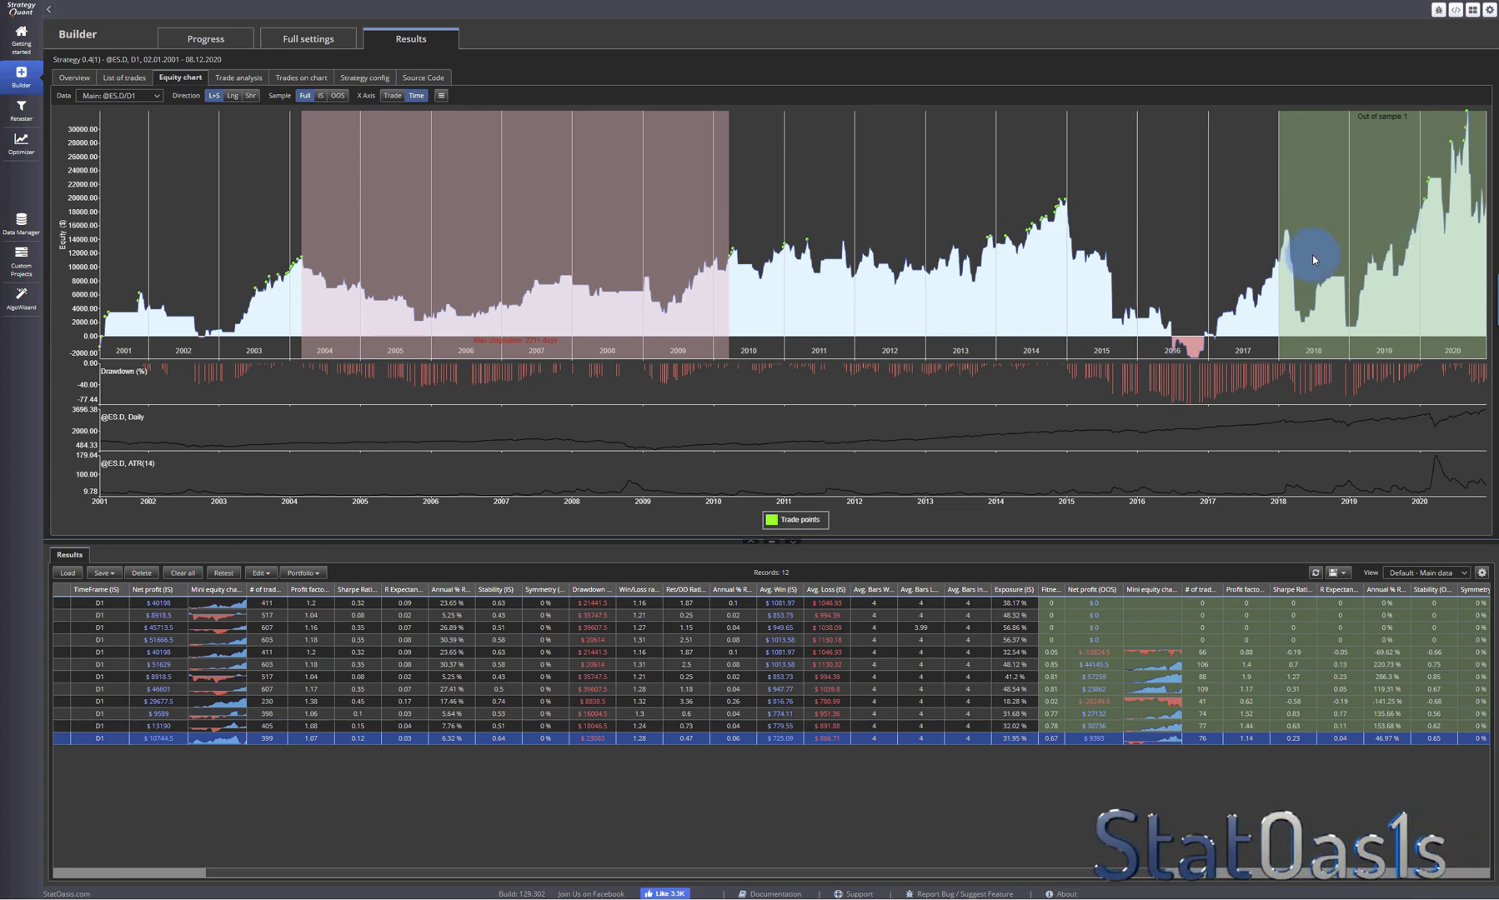
{"action": "mouse_move", "coordinate": [902, 440]}
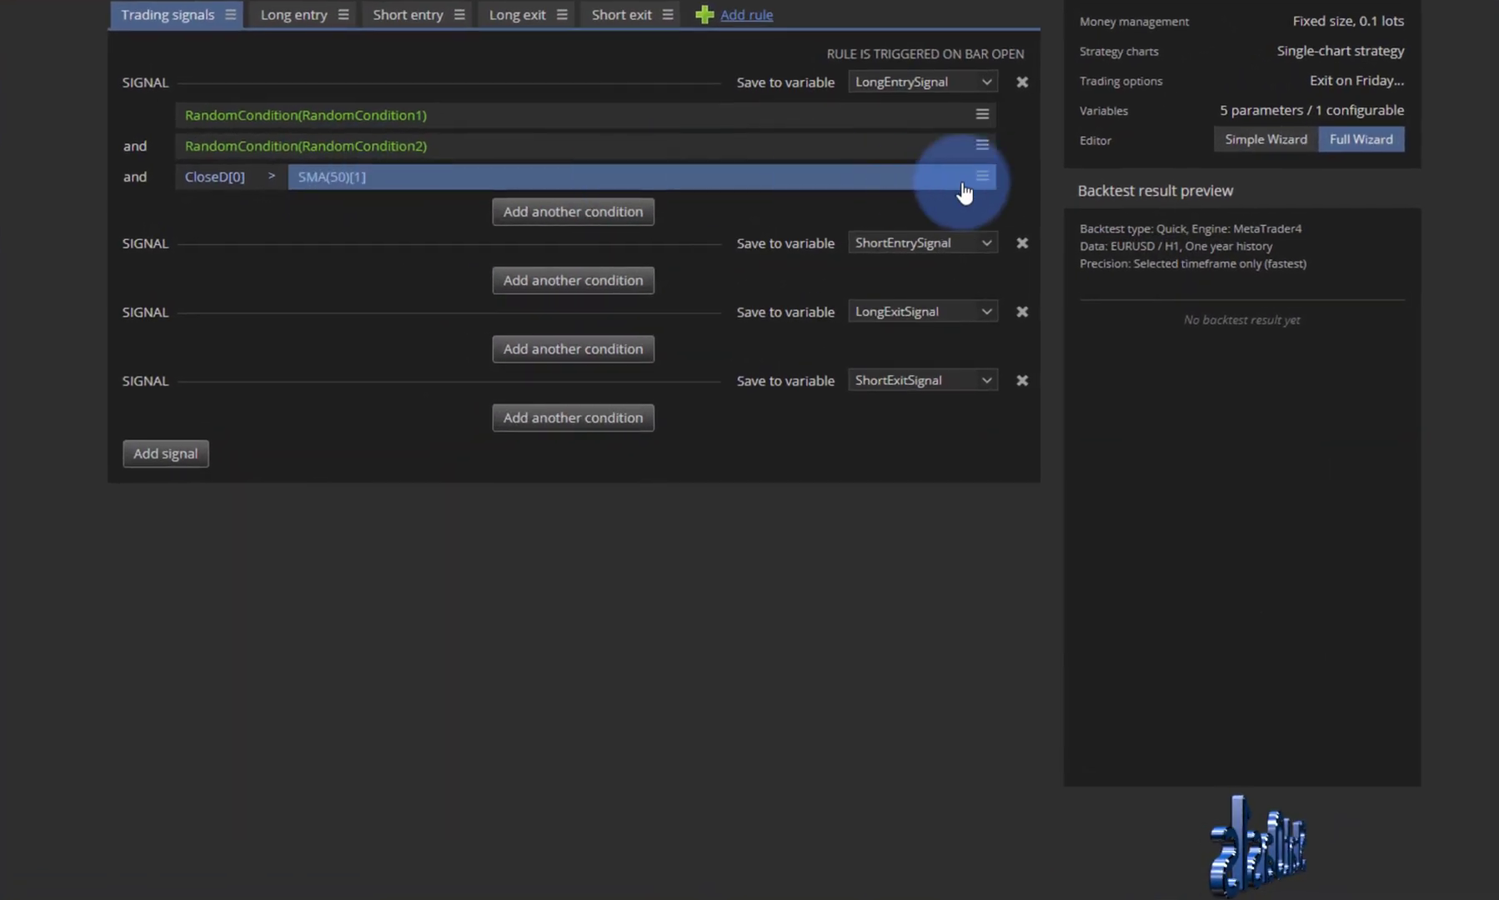
- Replace the SMA(50) filter with a 'KER is lower than Level' condition, Period 5, Level 0.2
{"action": "left_click", "coordinate": [981, 177]}
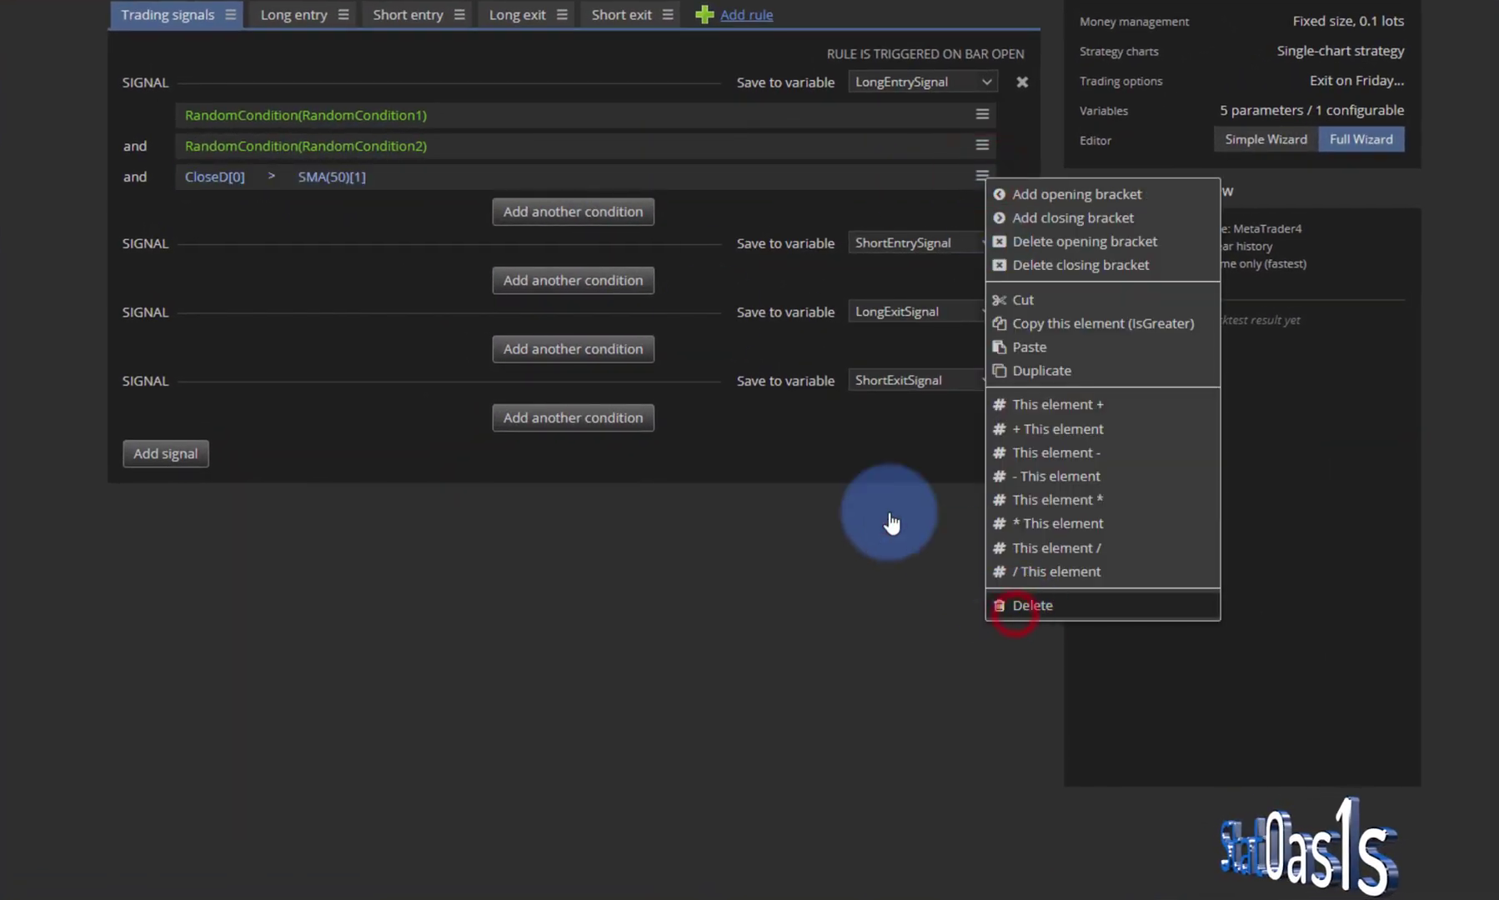
{"action": "left_click", "coordinate": [562, 183]}
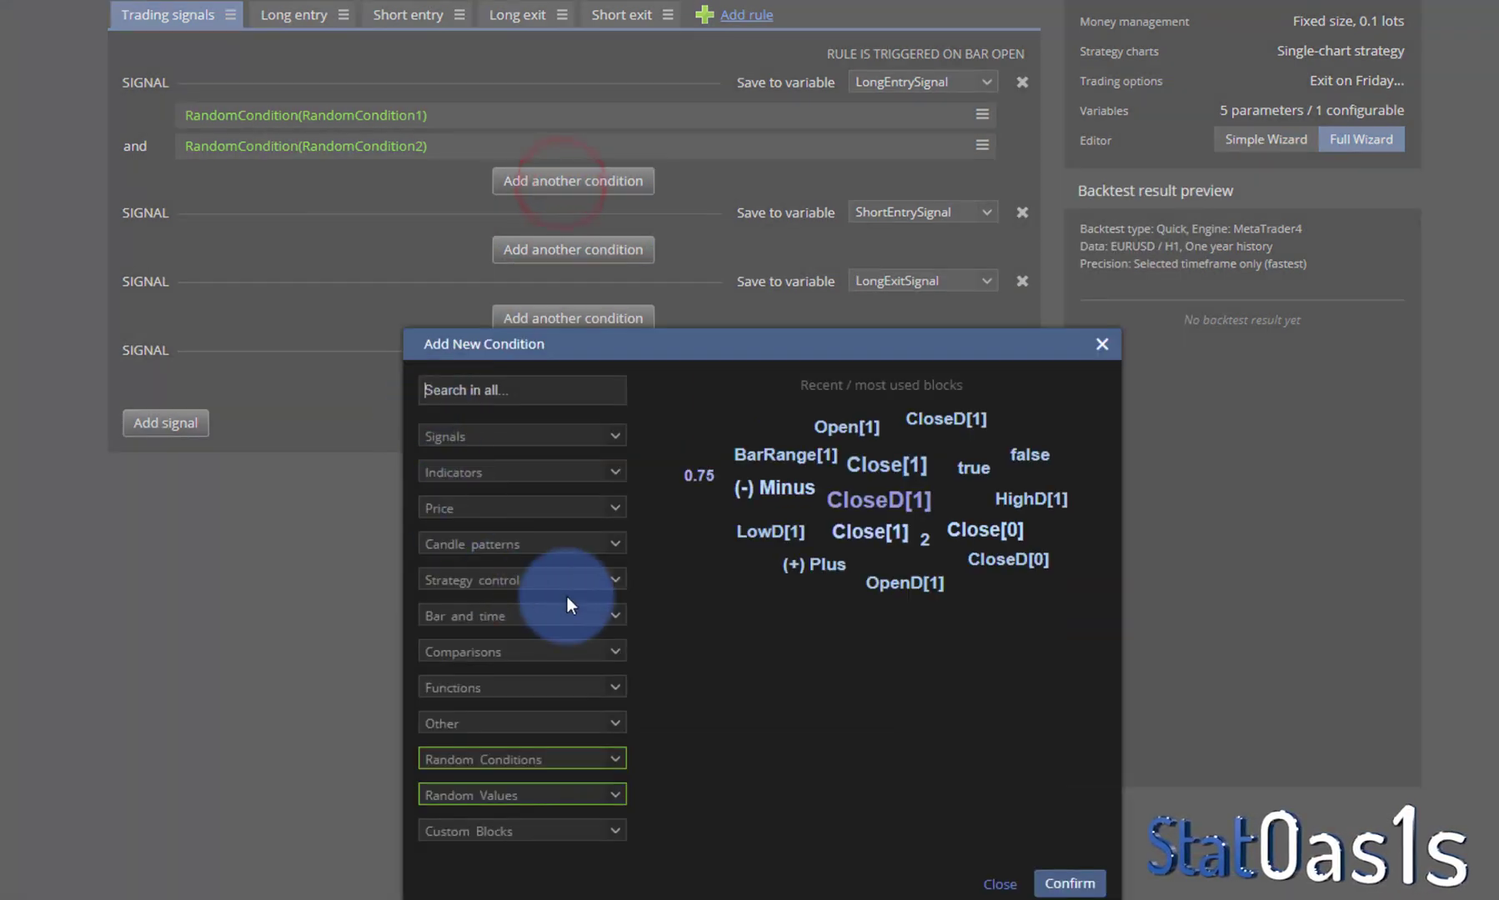
{"action": "type", "text": "ka"}
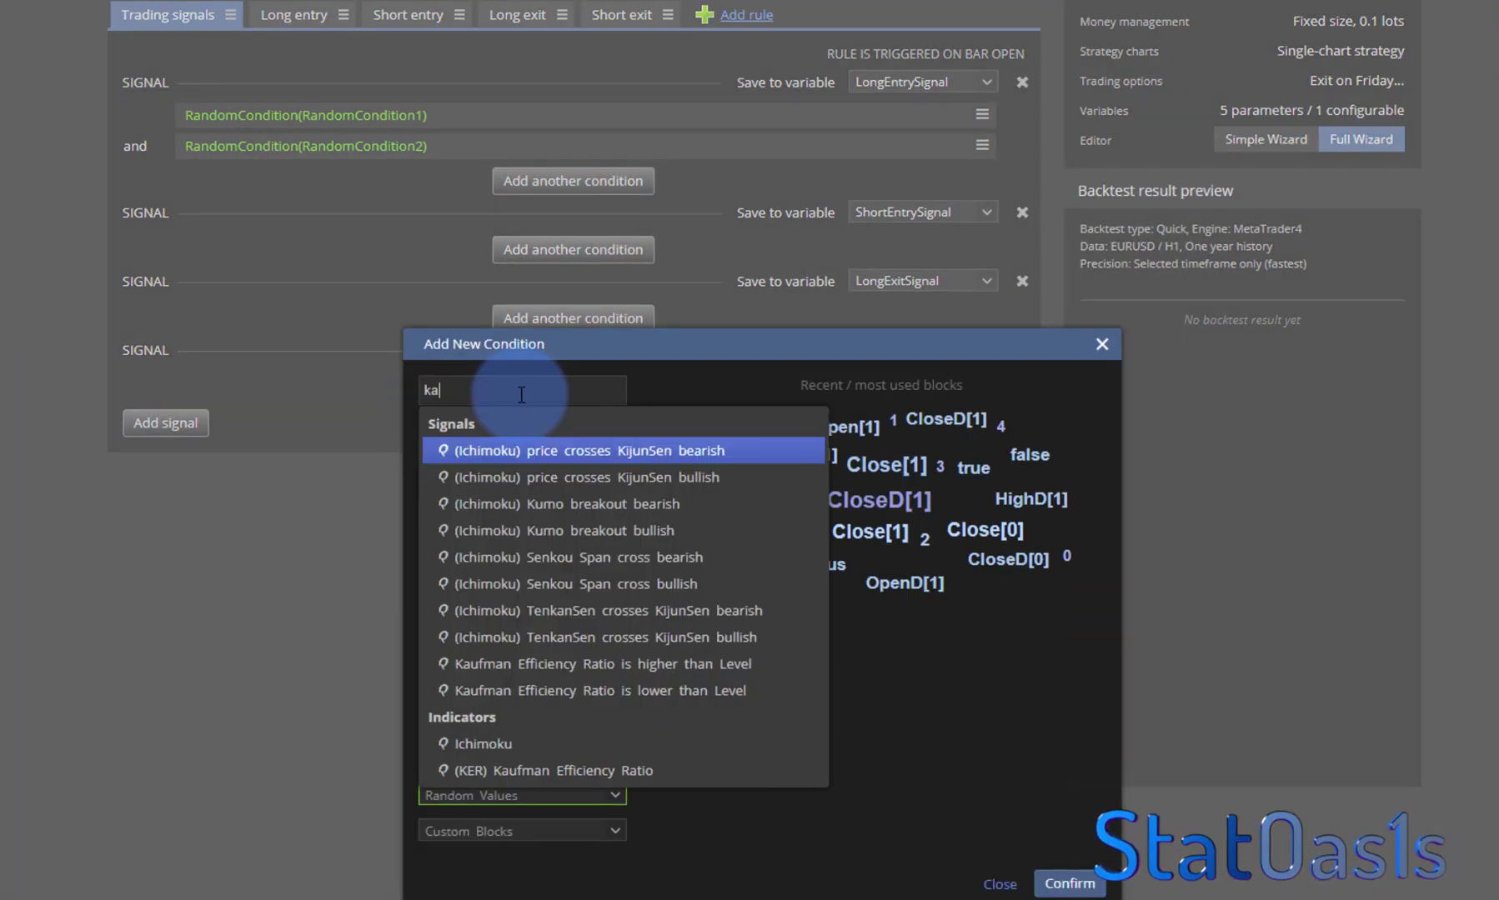
{"action": "type", "text": "uf"}
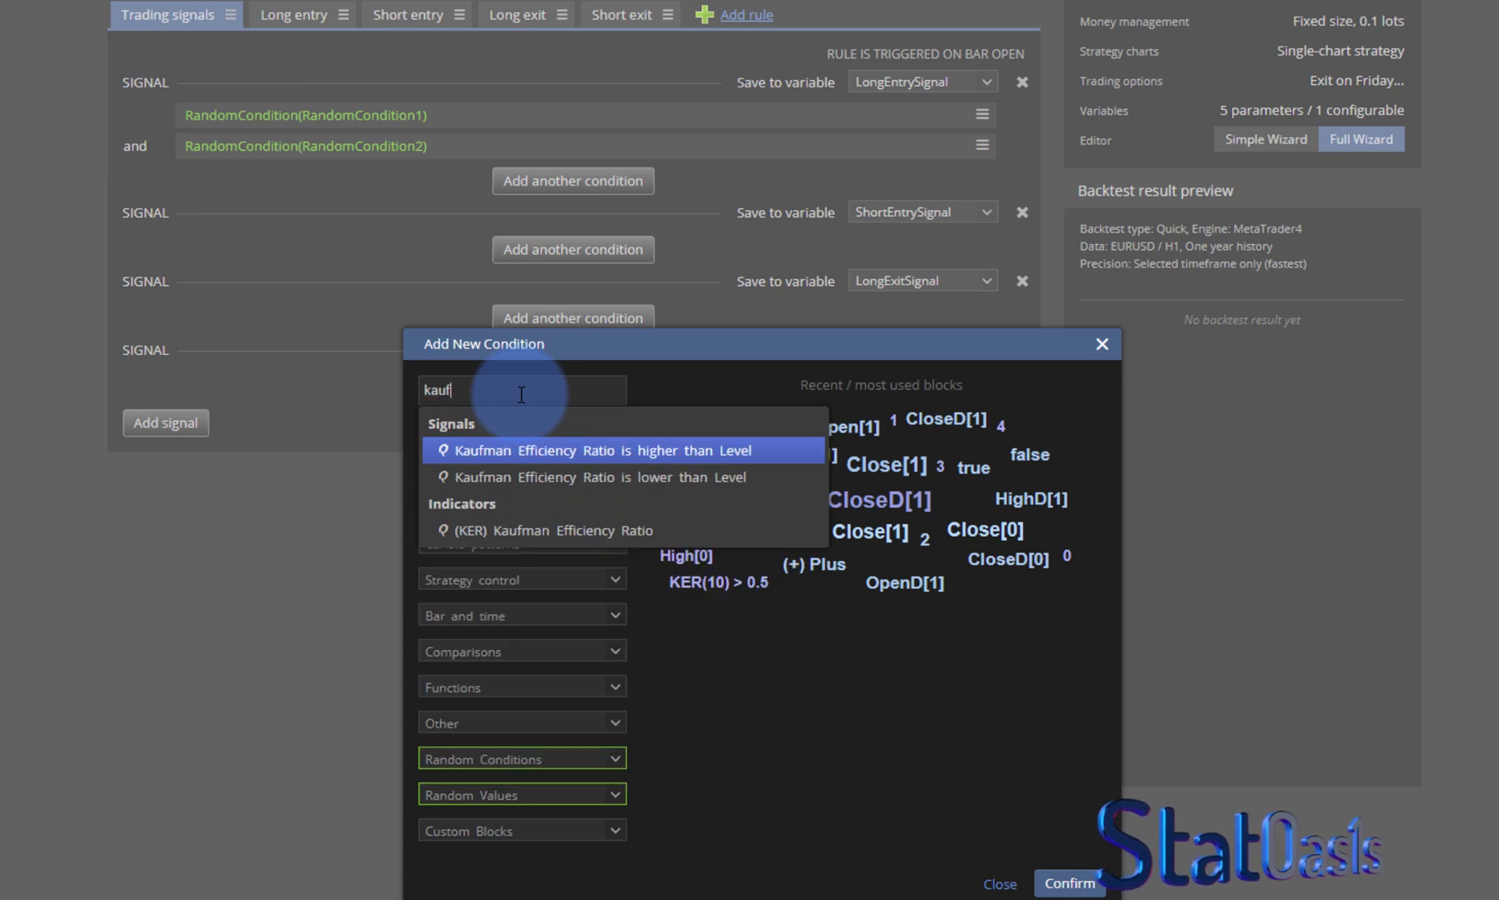
{"action": "left_click", "coordinate": [589, 477]}
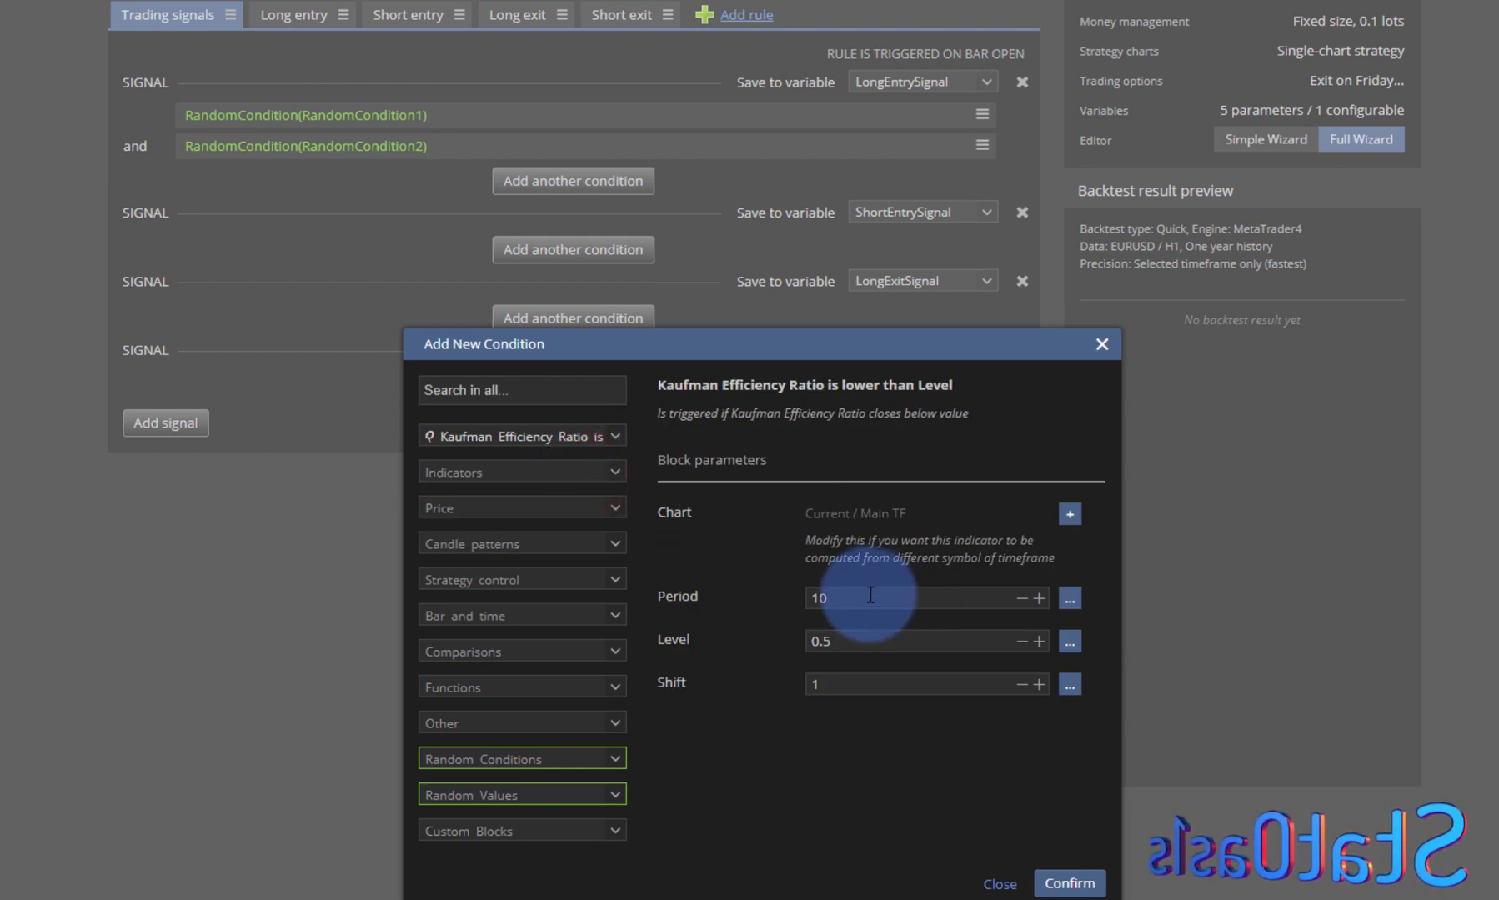
{"action": "left_click", "coordinate": [705, 593]}
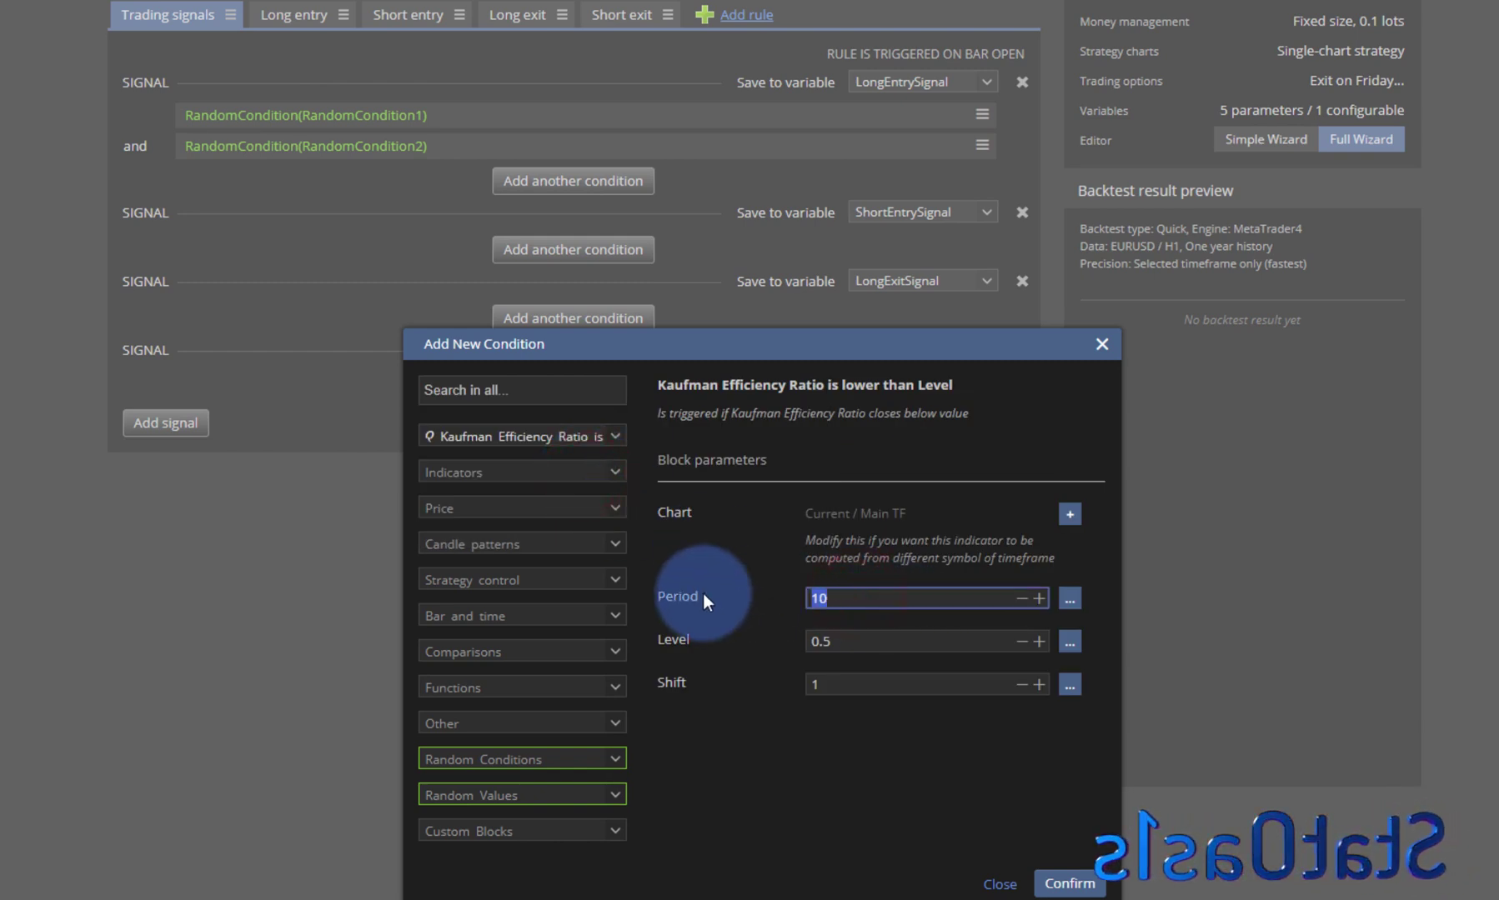
{"action": "type", "text": "5"}
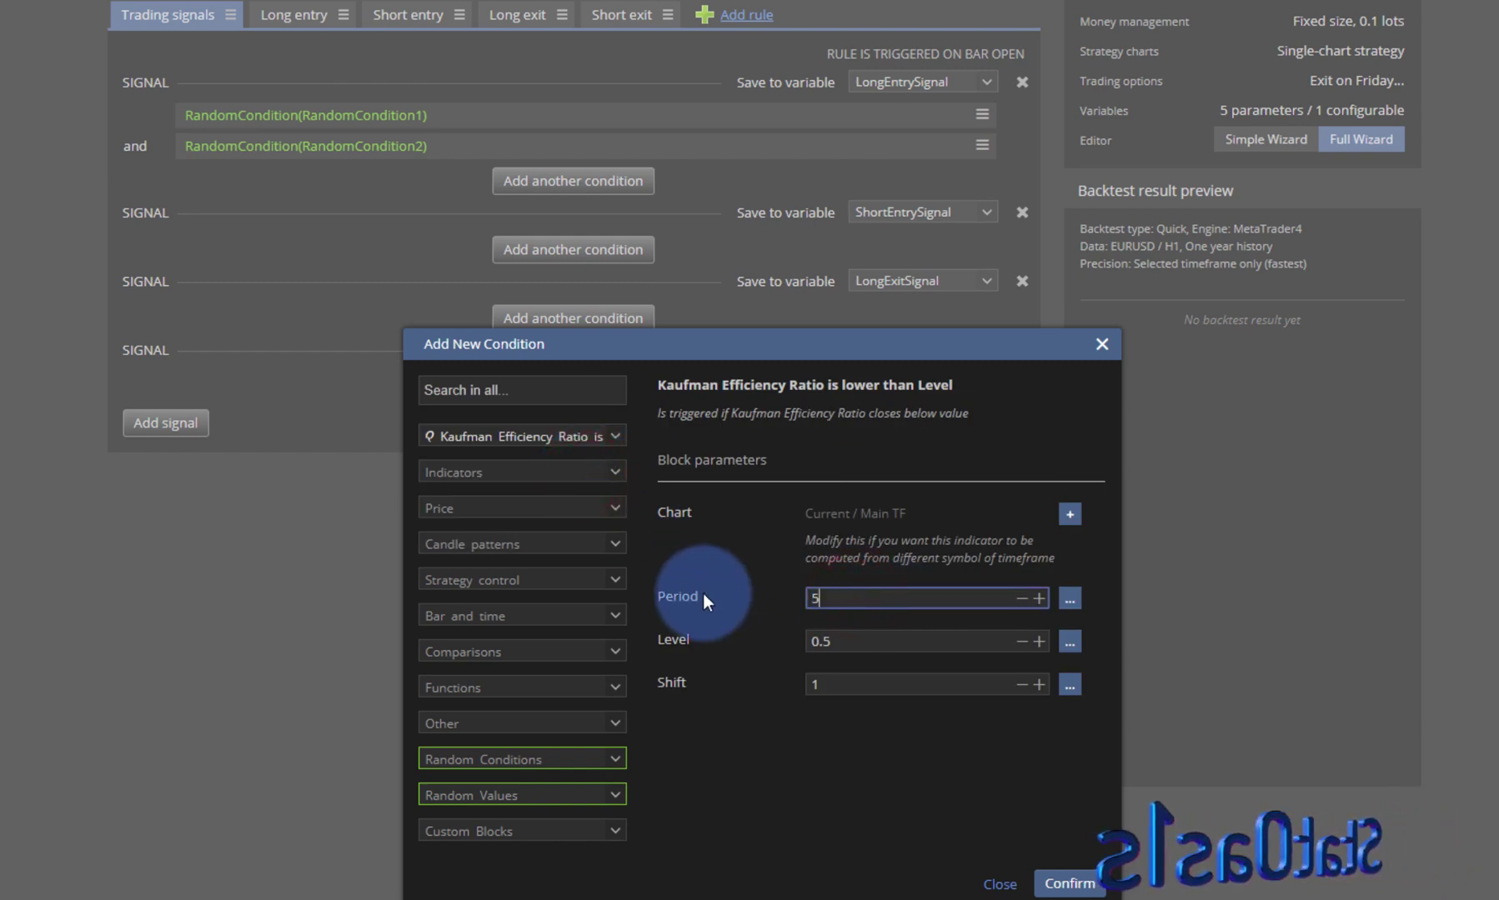
{"action": "left_click", "coordinate": [718, 644]}
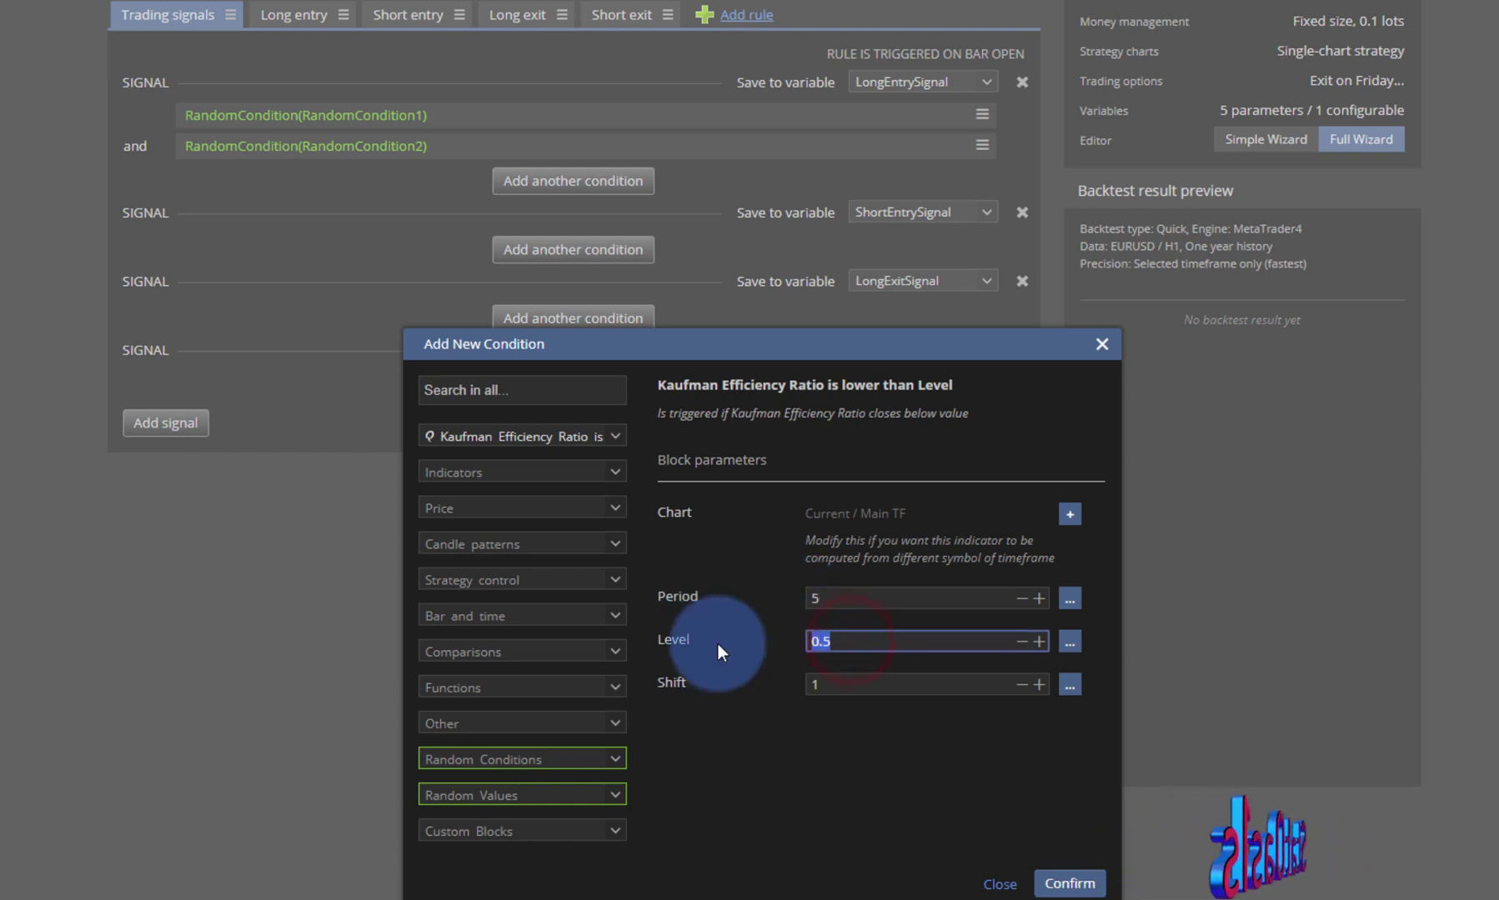
{"action": "type", "text": "0.2"}
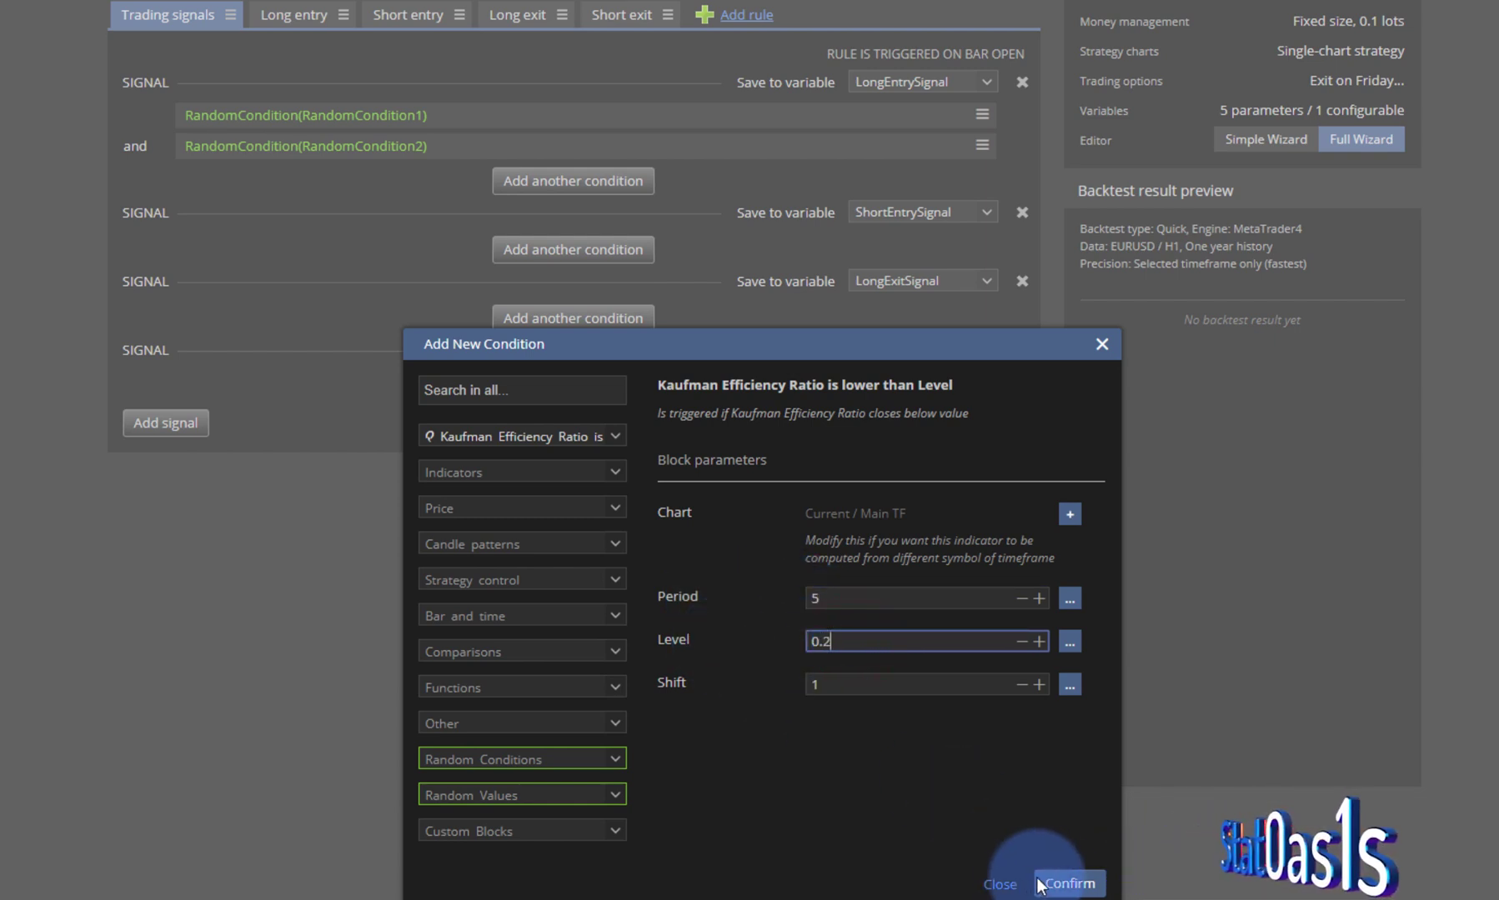
{"action": "left_click", "coordinate": [1067, 882]}
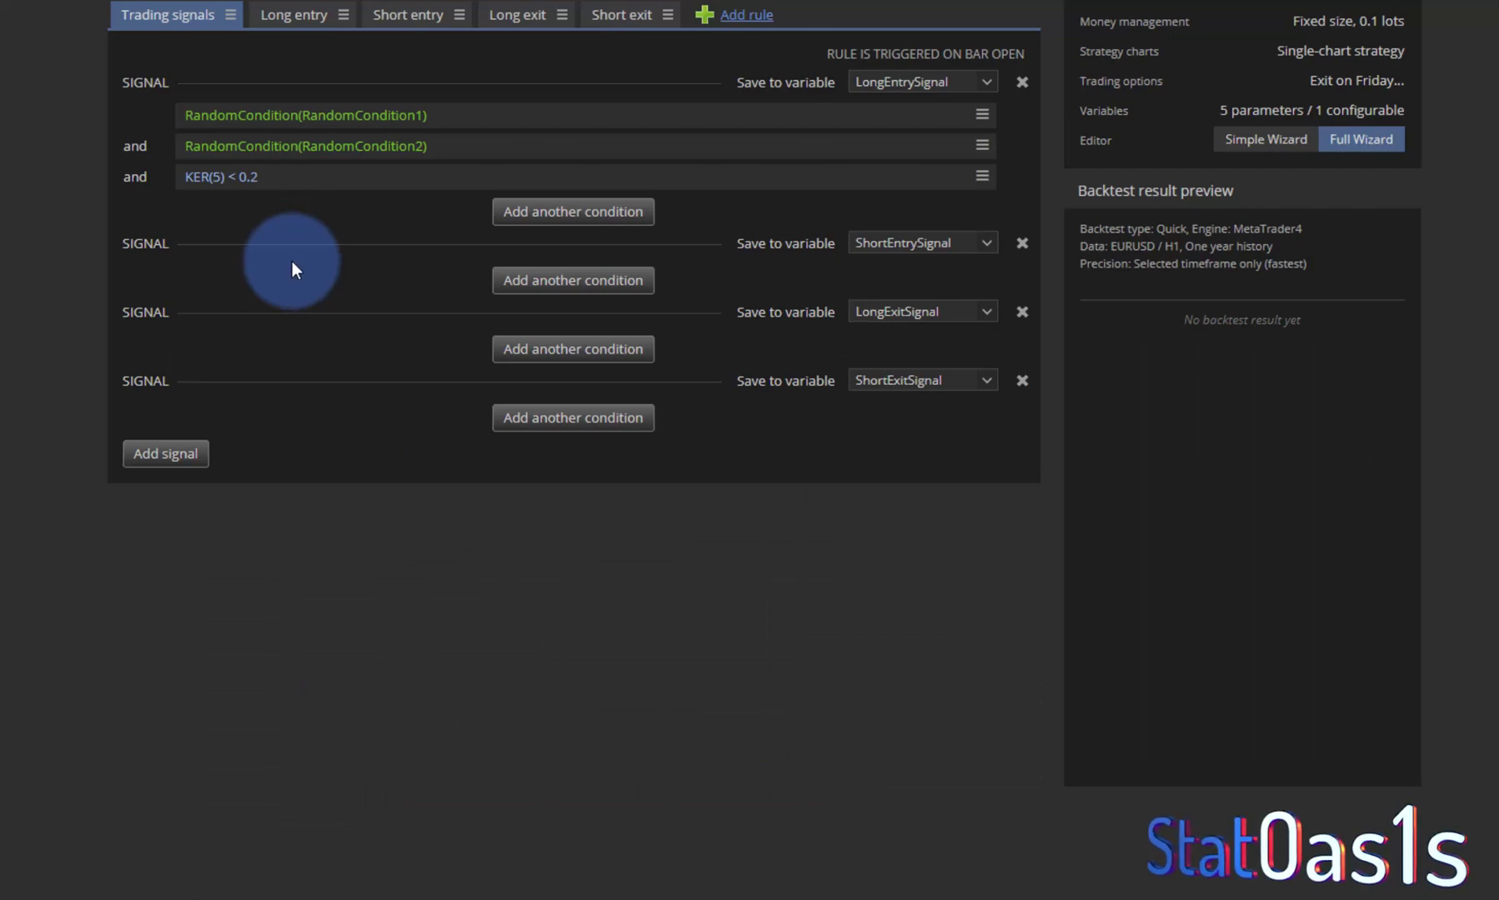
- Save 2bar close.sqx, run and stop a build (16 records), then select the KER(5) < 0.2 condition
{"action": "left_click", "coordinate": [272, 28]}
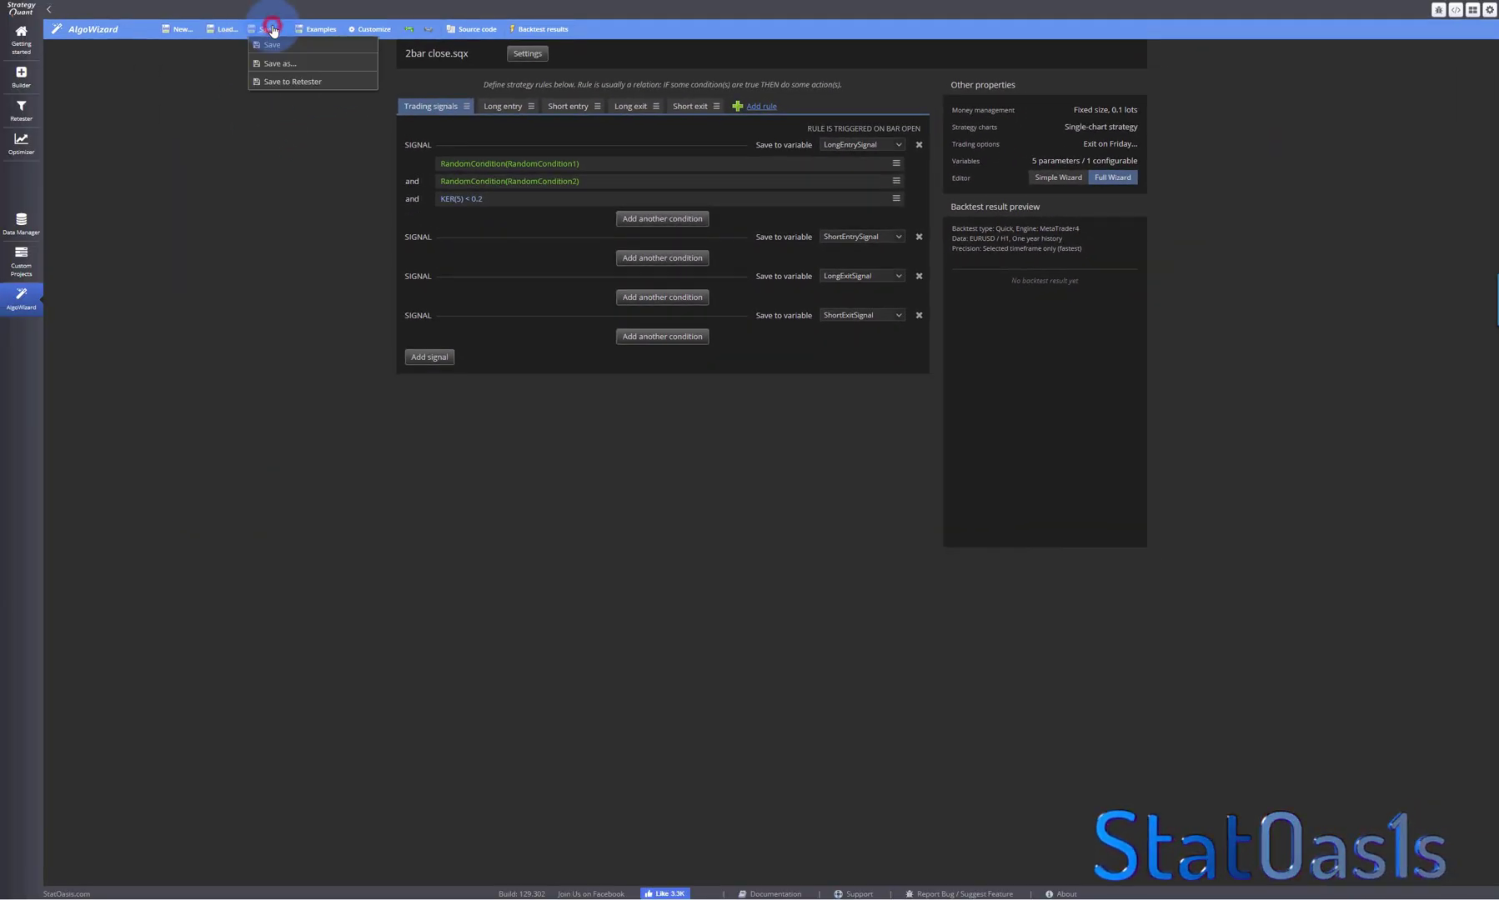
{"action": "left_click", "coordinate": [275, 44]}
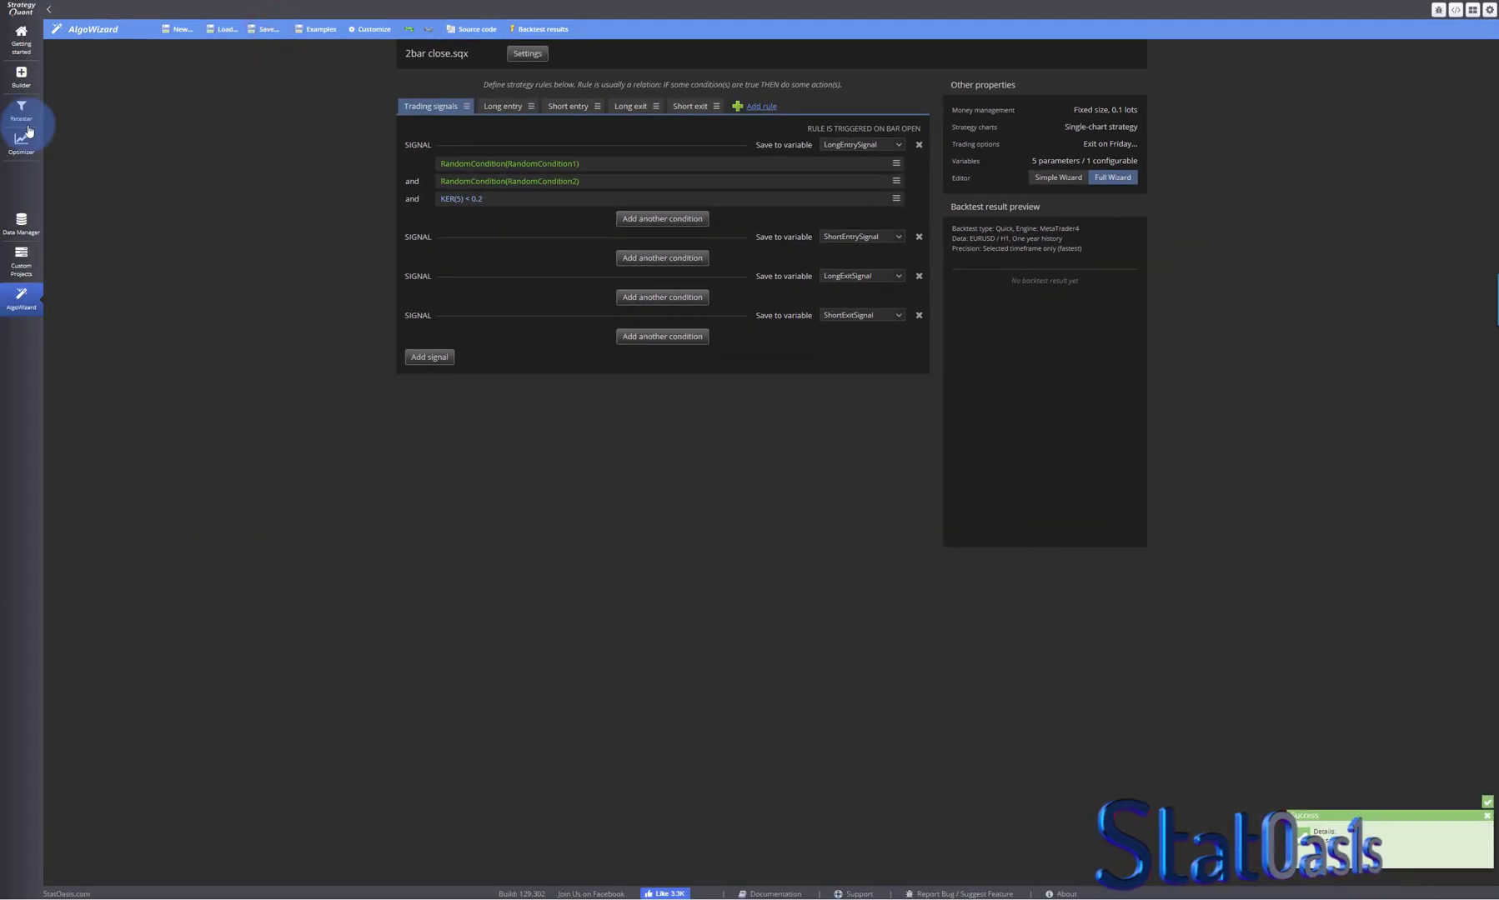
{"action": "left_click", "coordinate": [21, 76]}
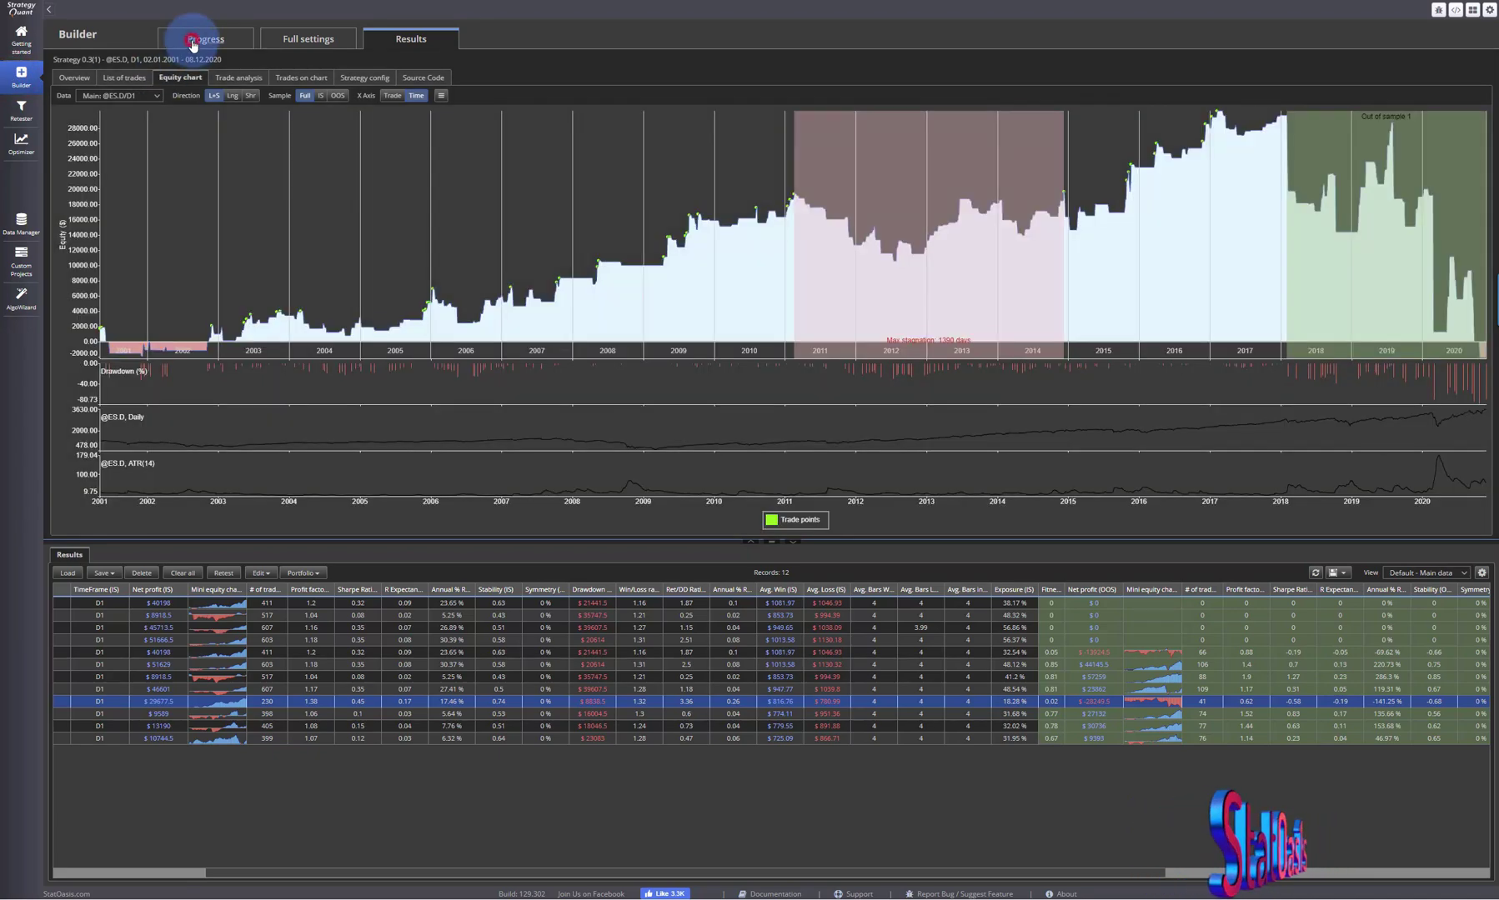
{"action": "left_click", "coordinate": [194, 41]}
{"action": "left_click", "coordinate": [166, 79]}
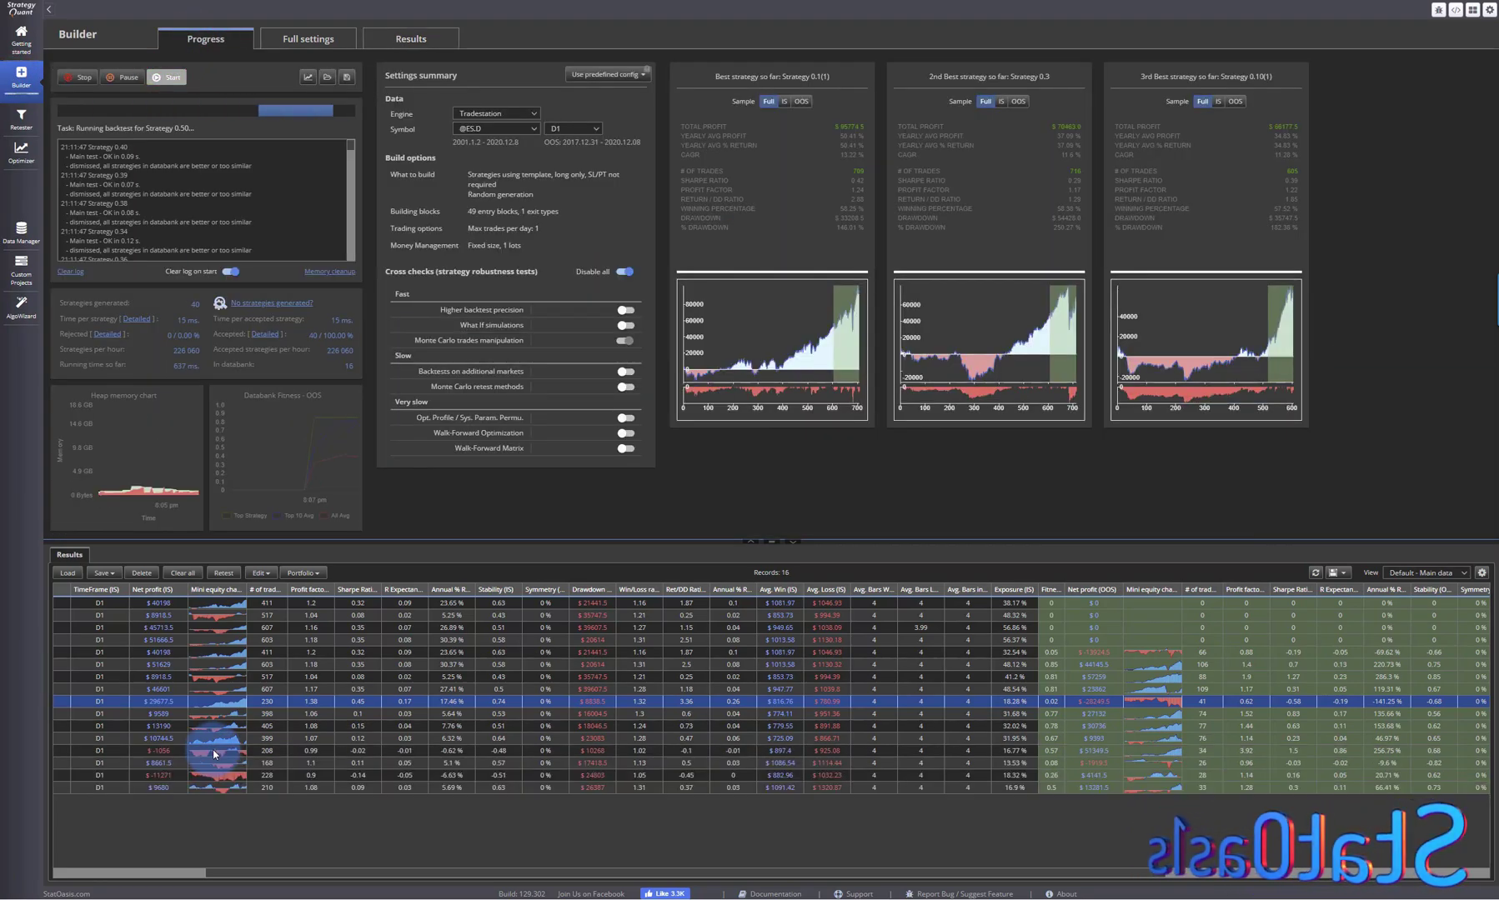
{"action": "left_click", "coordinate": [75, 79]}
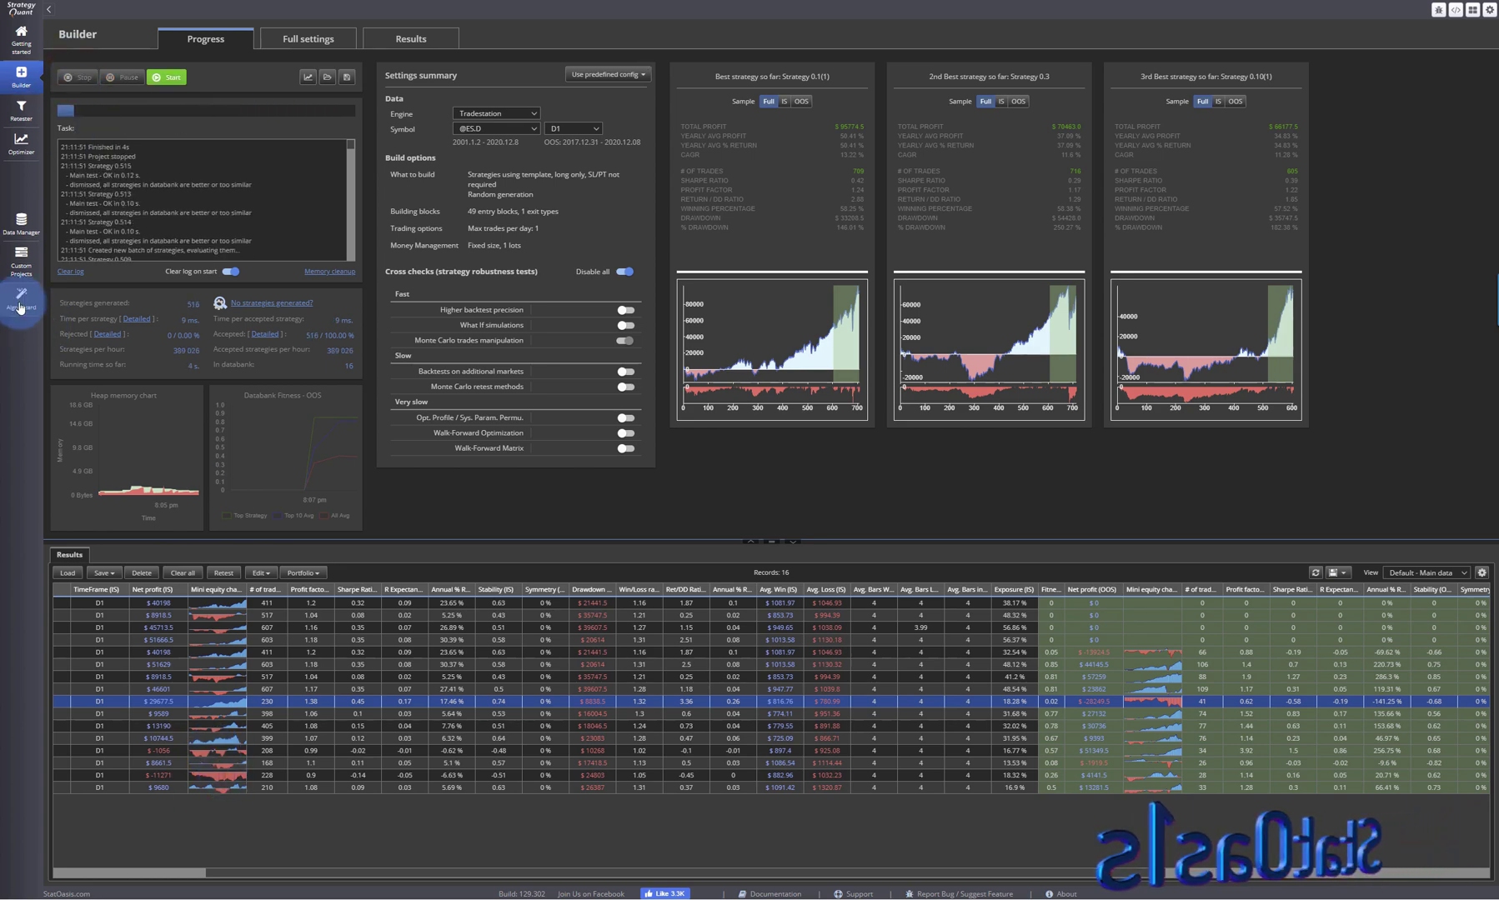
{"action": "left_click", "coordinate": [20, 304]}
{"action": "left_click", "coordinate": [477, 201]}
- Add a 'KER higher than Level' long entry condition with Period 5 and Level 0.4
{"action": "double_click", "coordinate": [511, 201]}
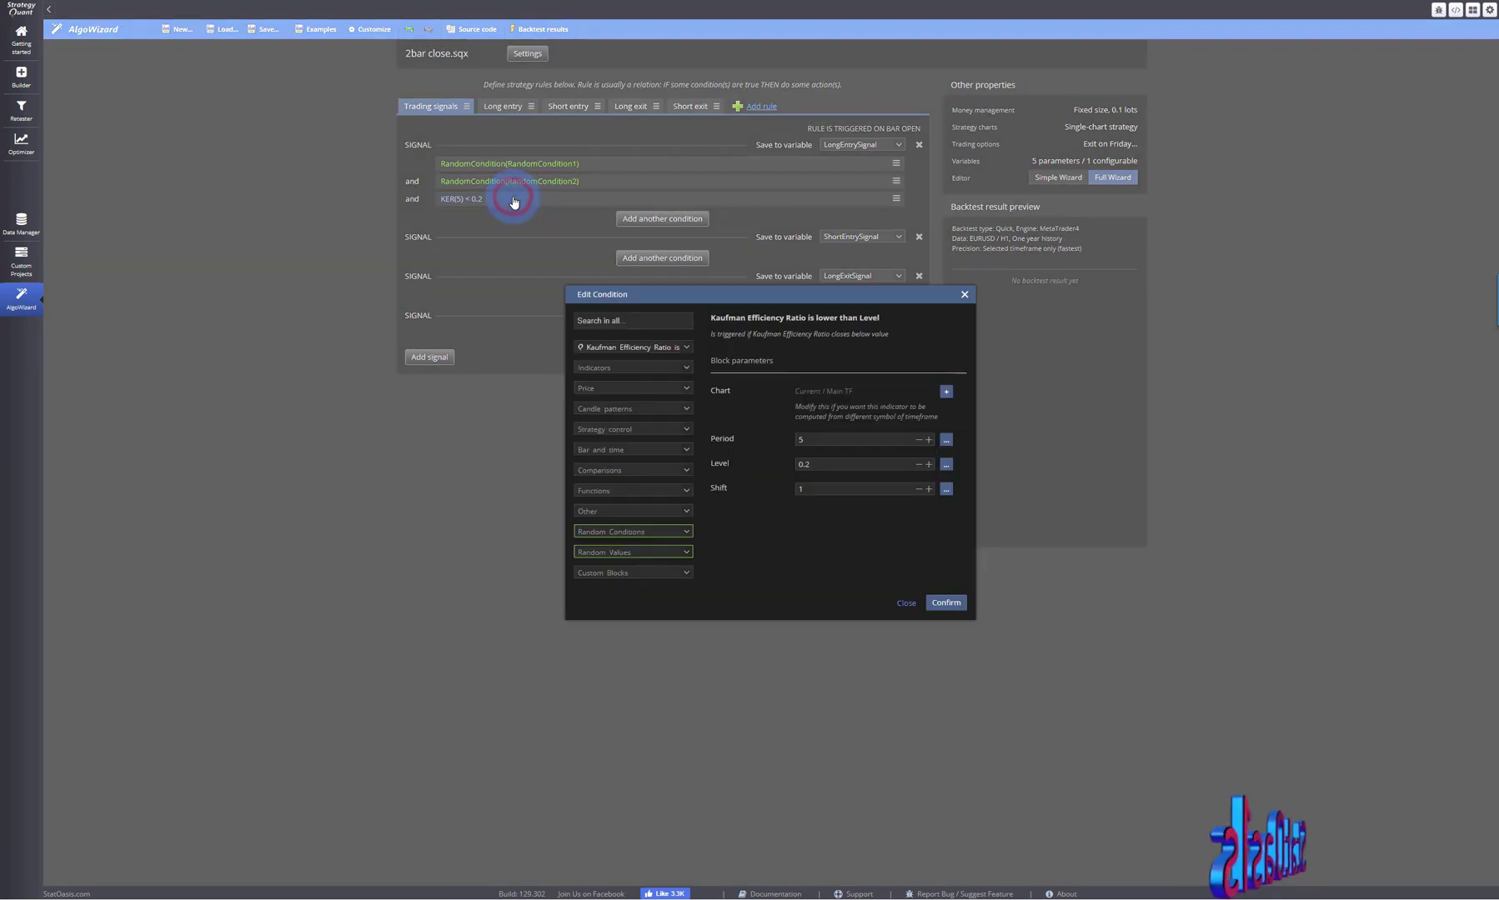
{"action": "left_click", "coordinate": [903, 602]}
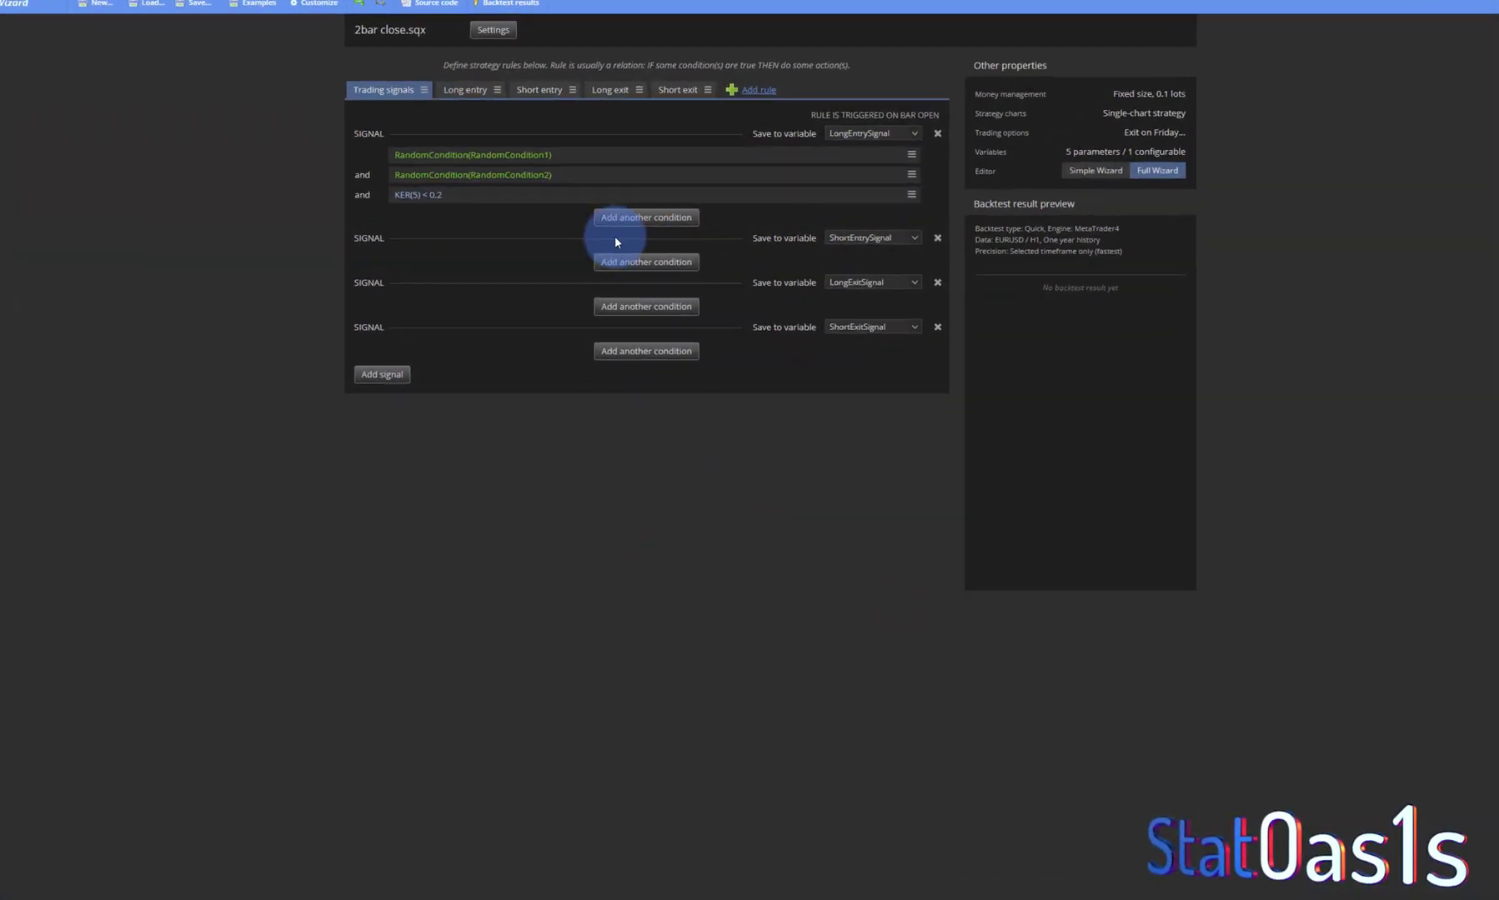
{"action": "left_click", "coordinate": [634, 218]}
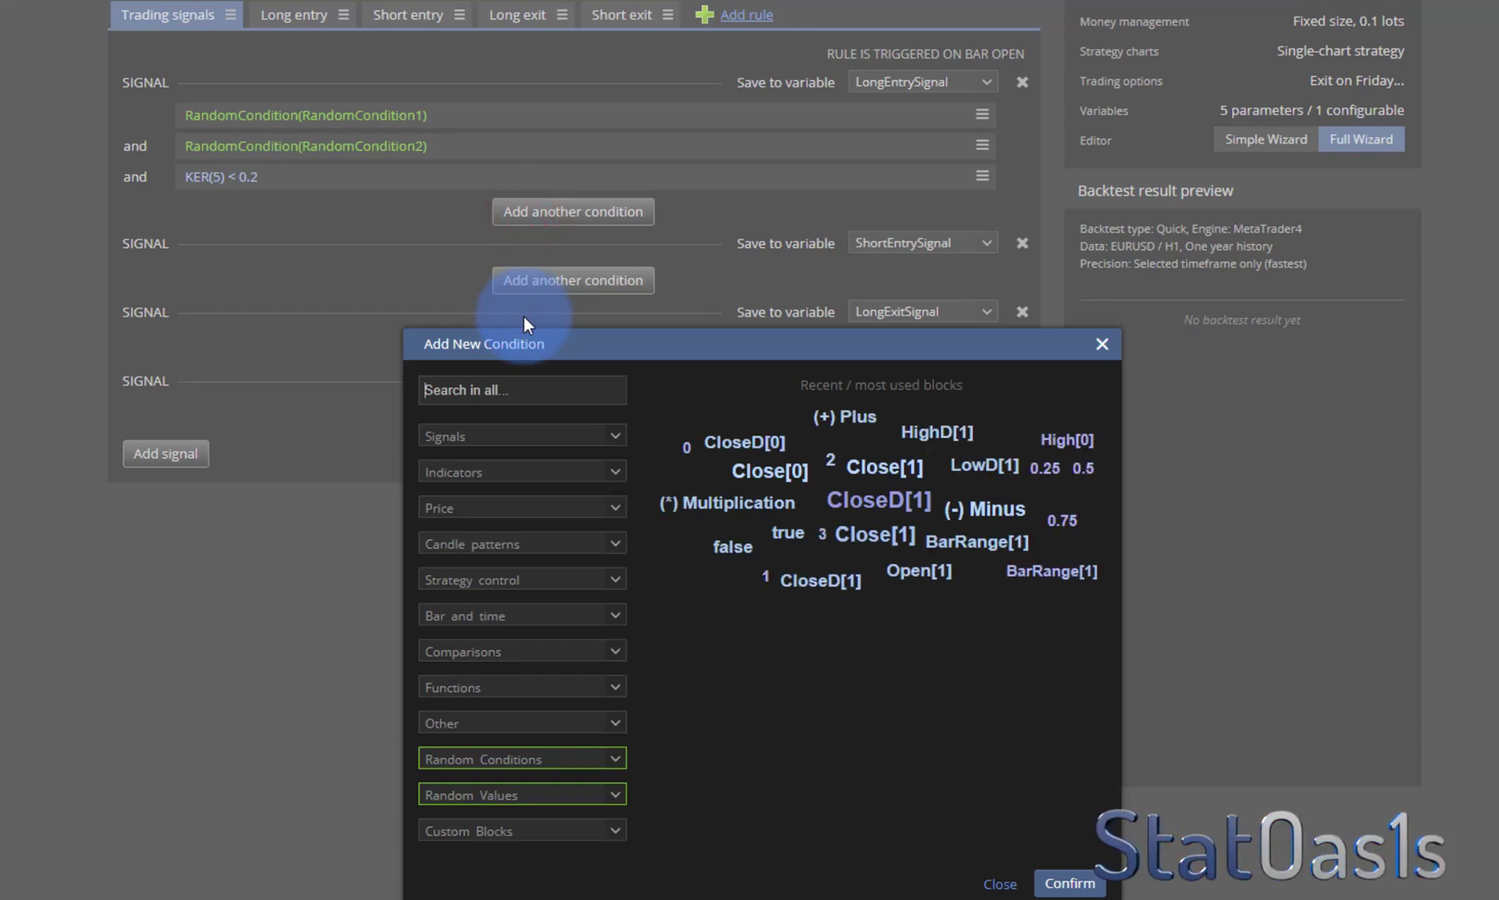
{"action": "type", "text": "kauf"}
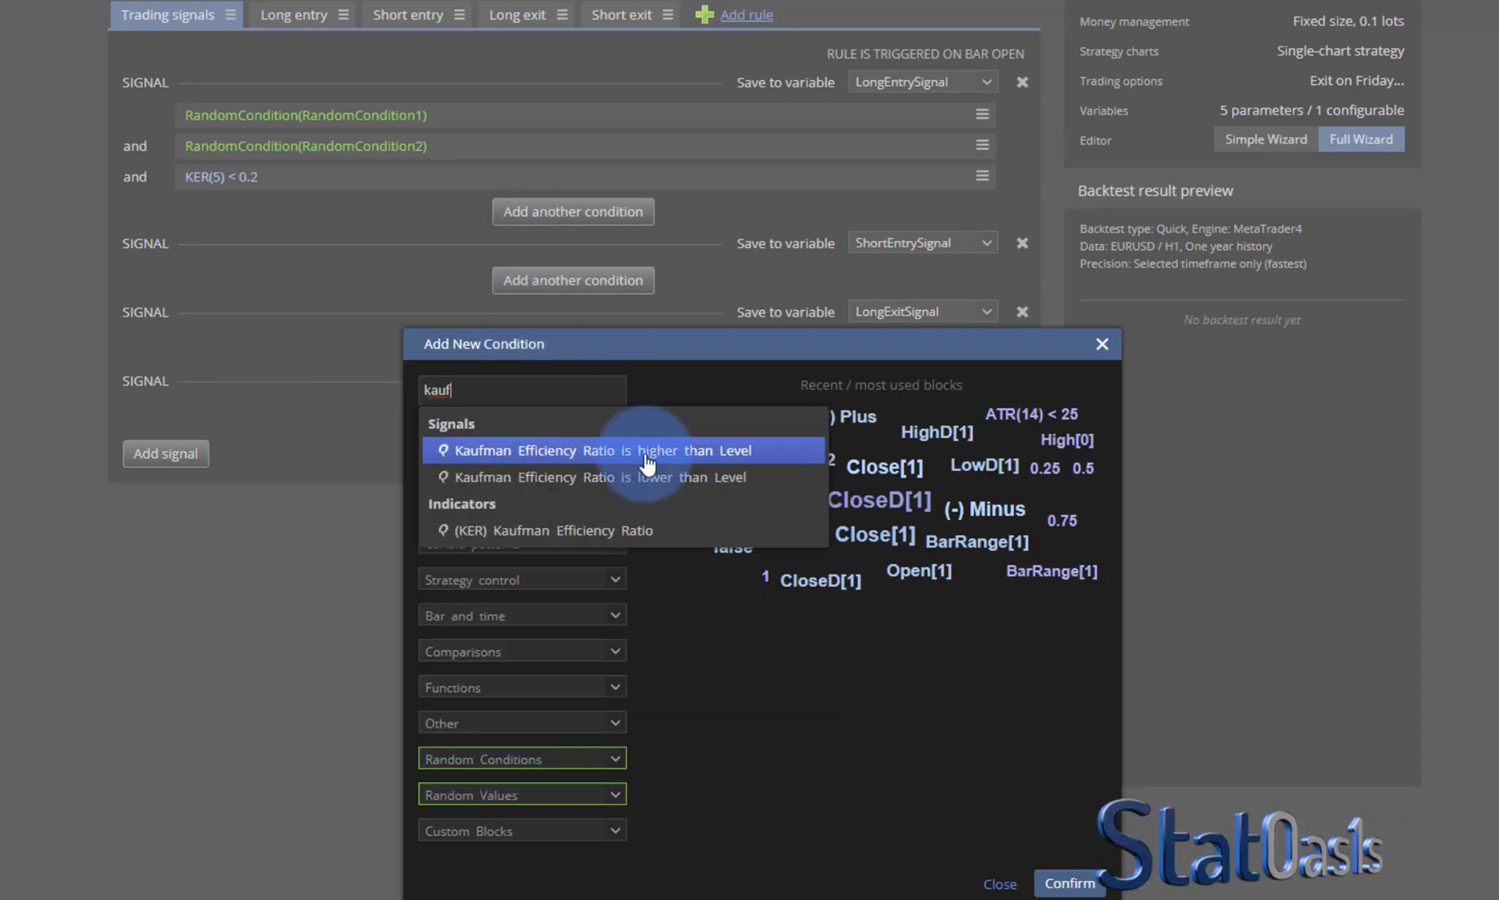
{"action": "left_click", "coordinate": [646, 452]}
{"action": "left_click", "coordinate": [847, 602]}
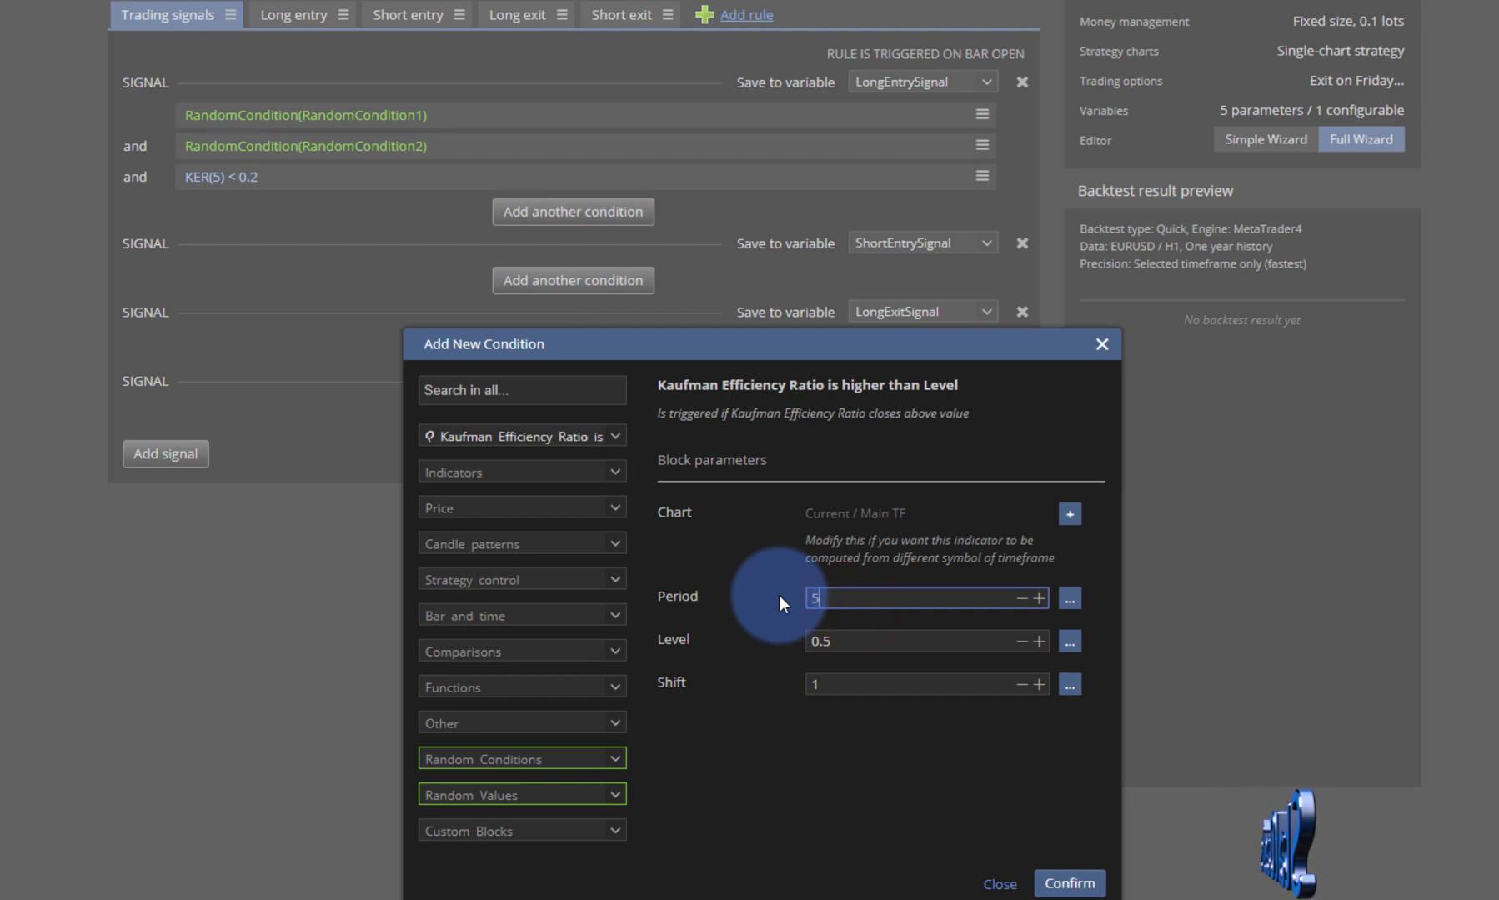
{"action": "left_click", "coordinate": [854, 641]}
{"action": "type", "text": "0."}
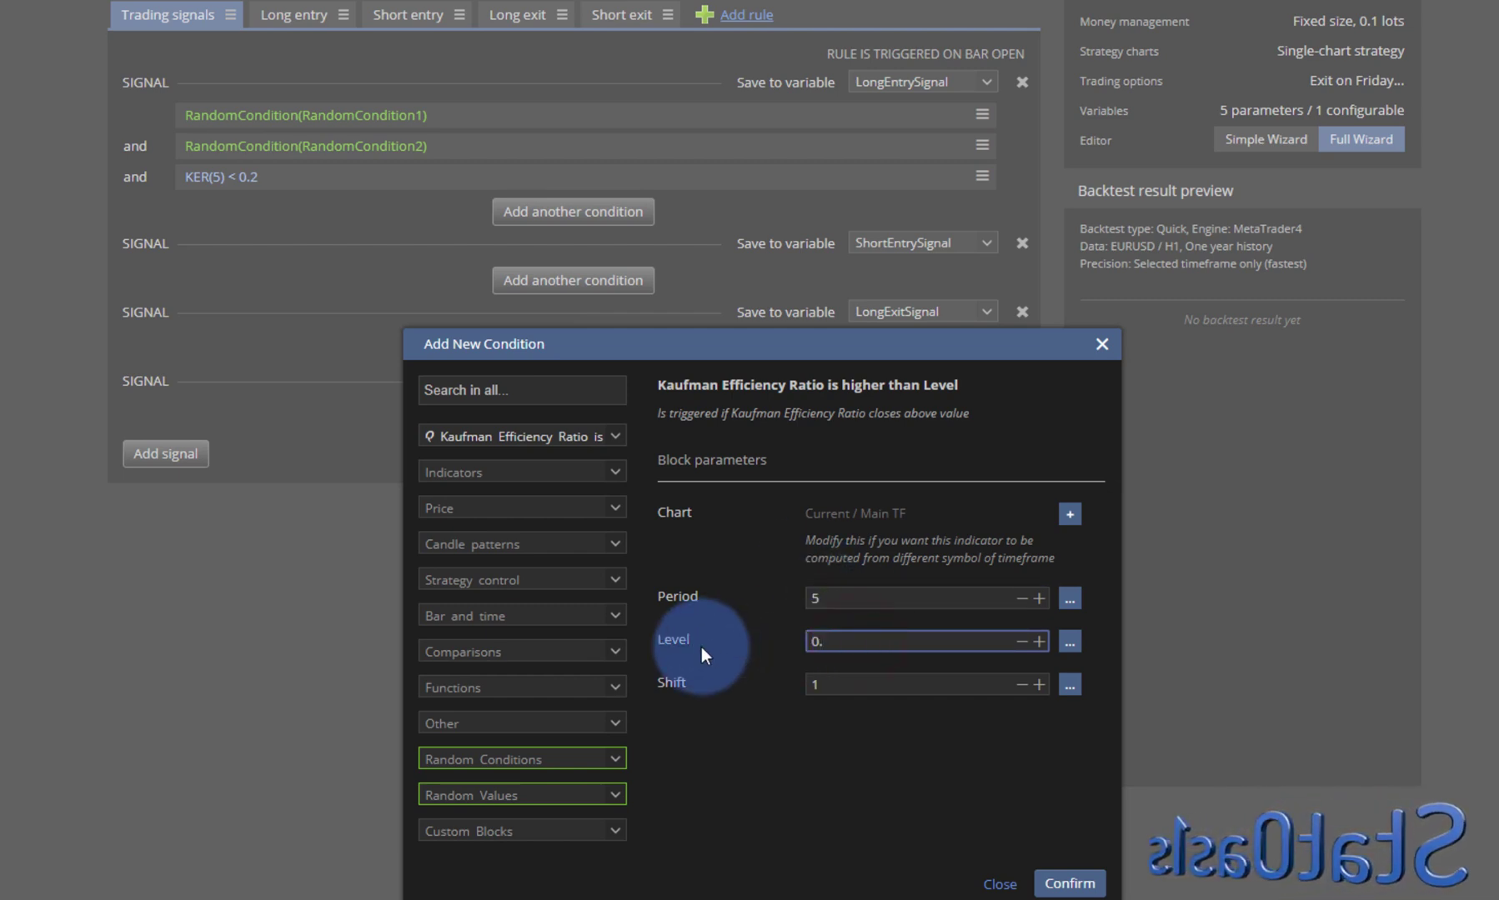
{"action": "type", "text": "4"}
{"action": "left_click", "coordinate": [1062, 882]}
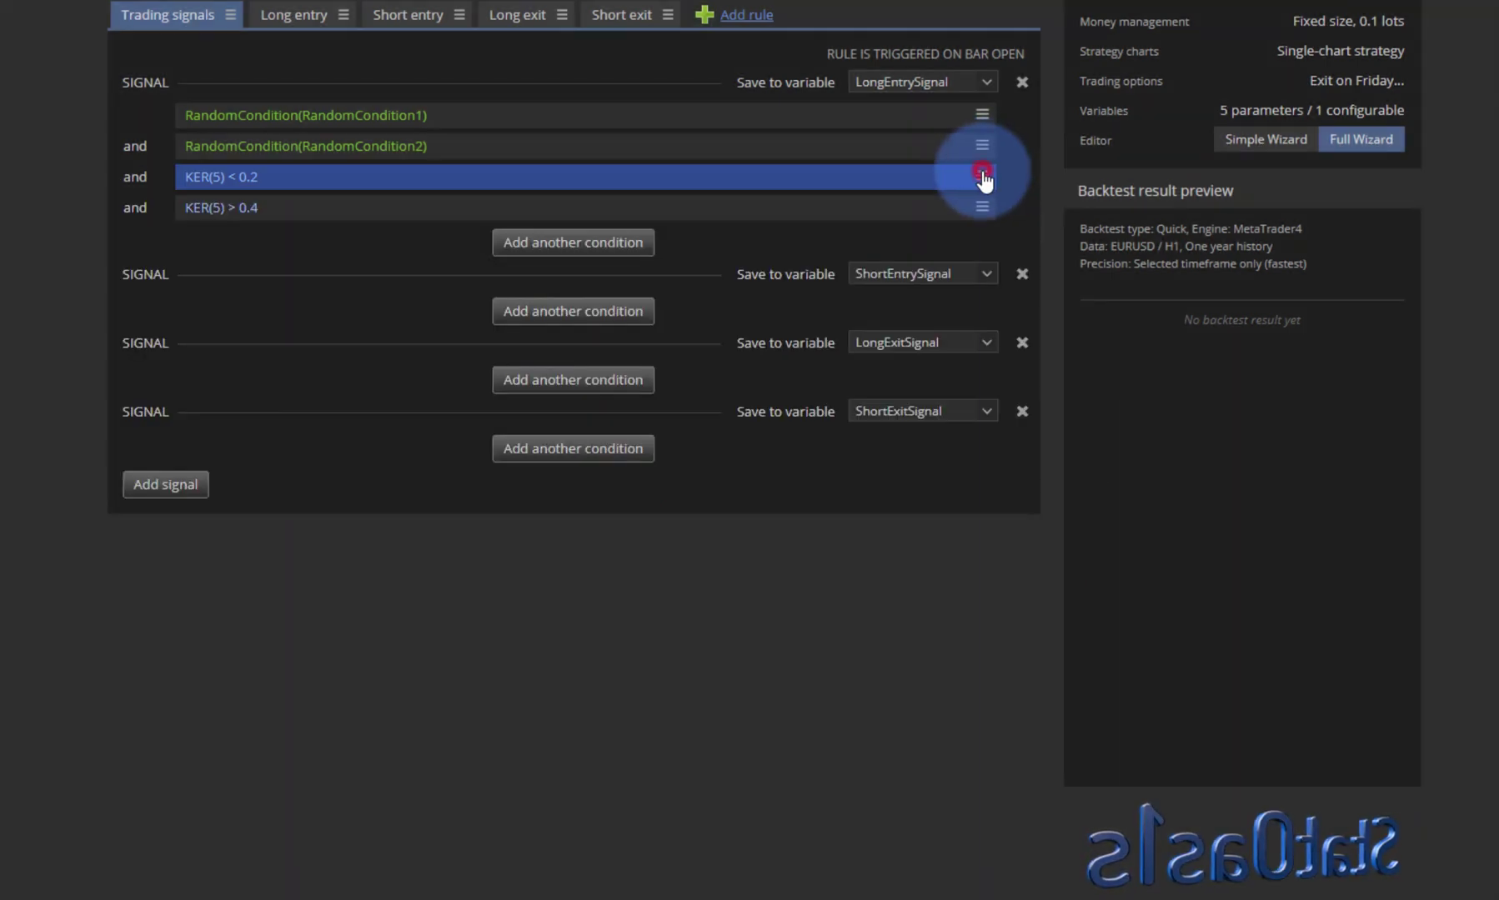
- Delete the old KER(5) < 0.2 condition and save the template
{"action": "left_click", "coordinate": [982, 176]}
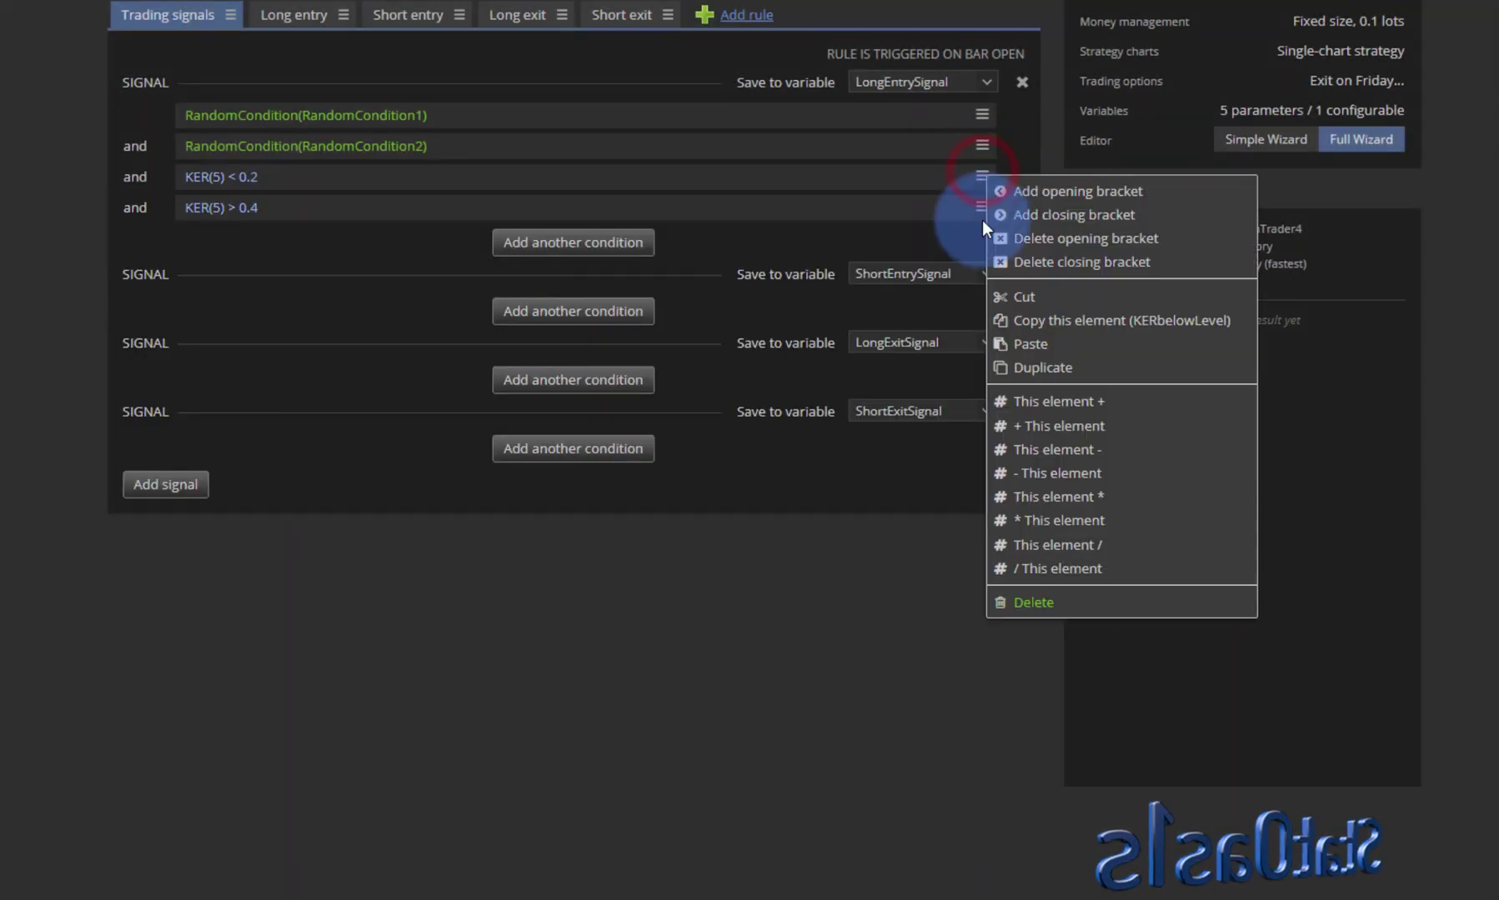
{"action": "left_click", "coordinate": [1033, 602]}
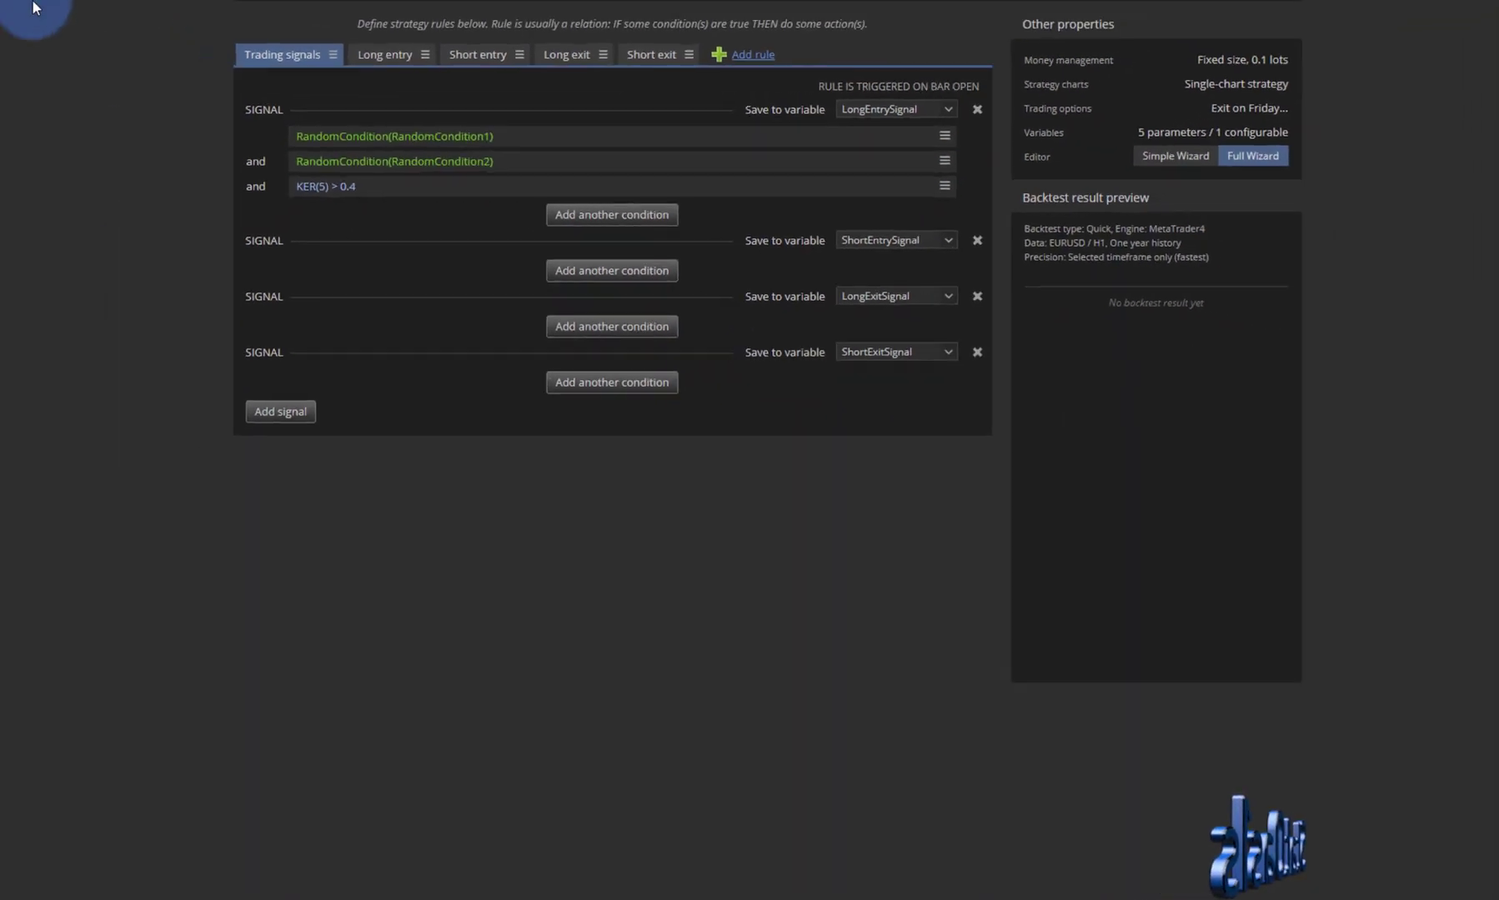
{"action": "left_click", "coordinate": [261, 27]}
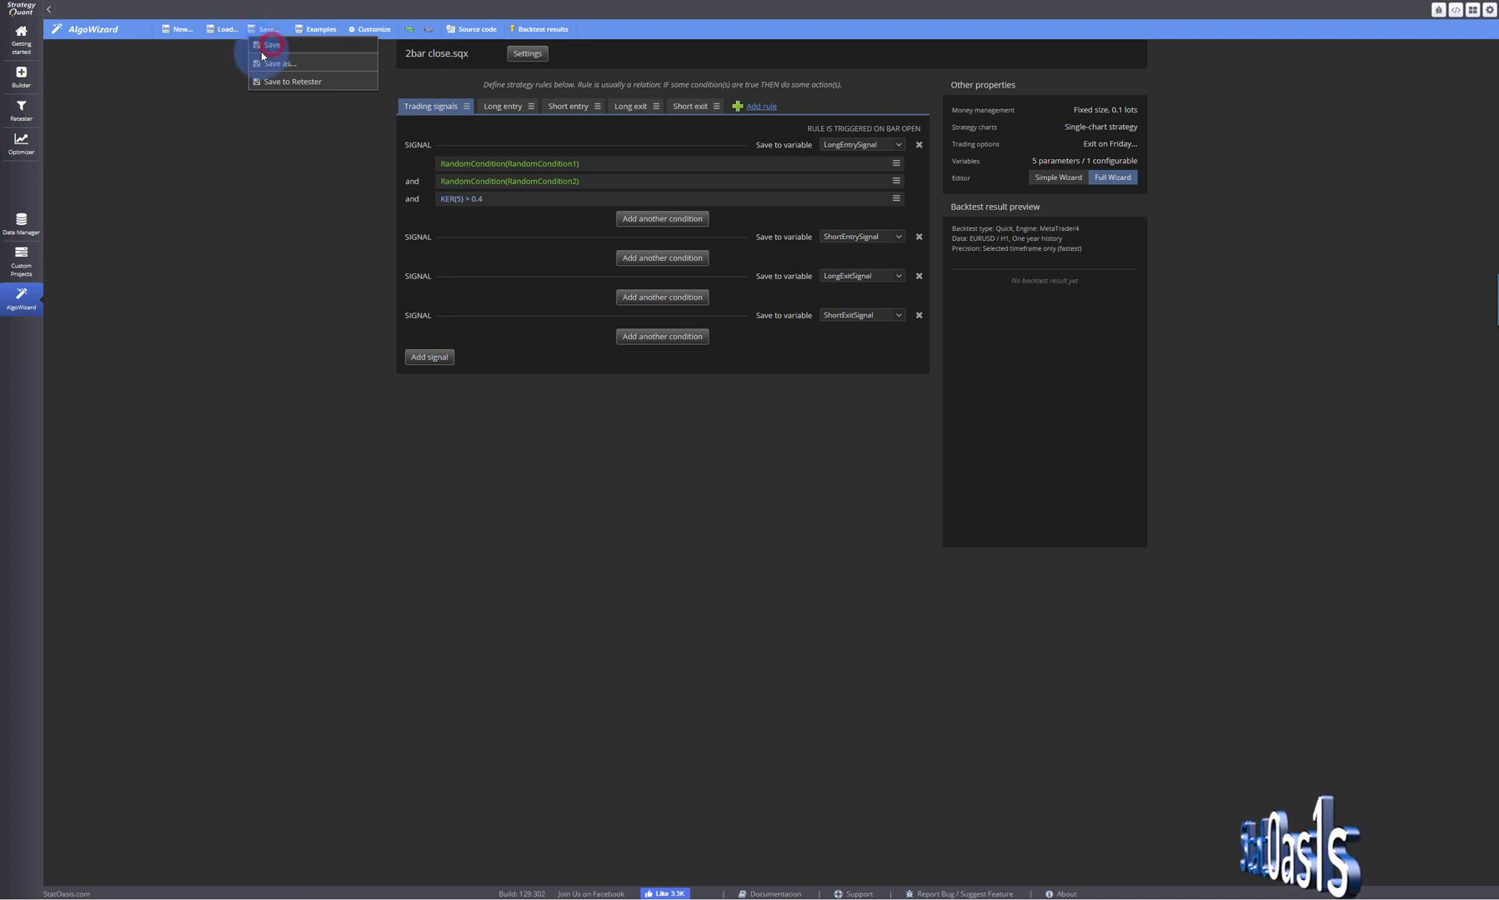
{"action": "left_click", "coordinate": [262, 50]}
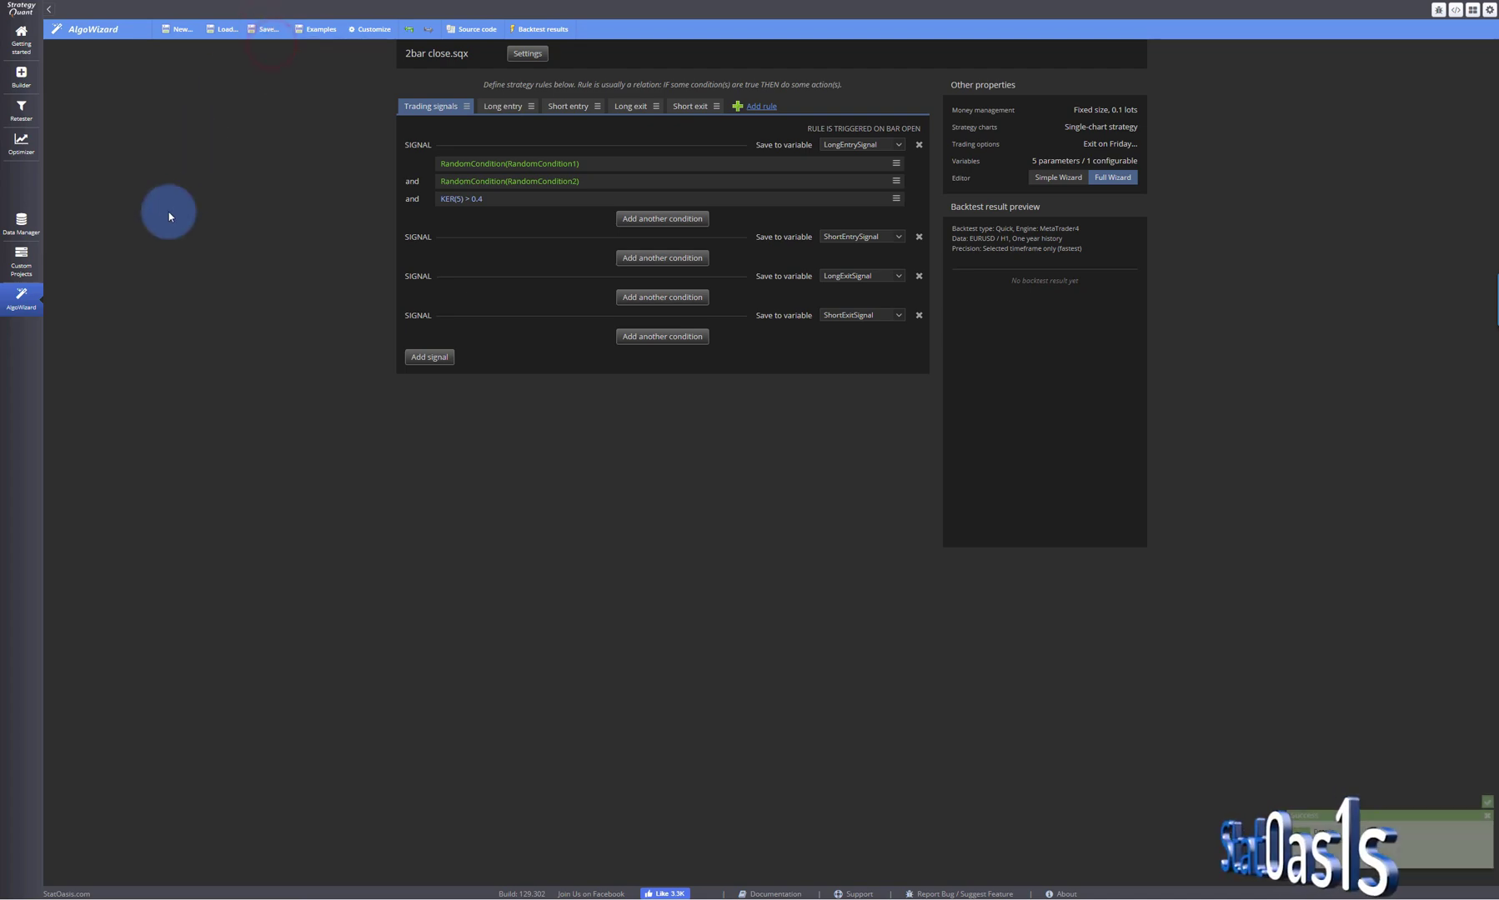
- Rerun the build to 20 records and compare the $46148.5 and $40198 strategies' source code
{"action": "left_click", "coordinate": [26, 81]}
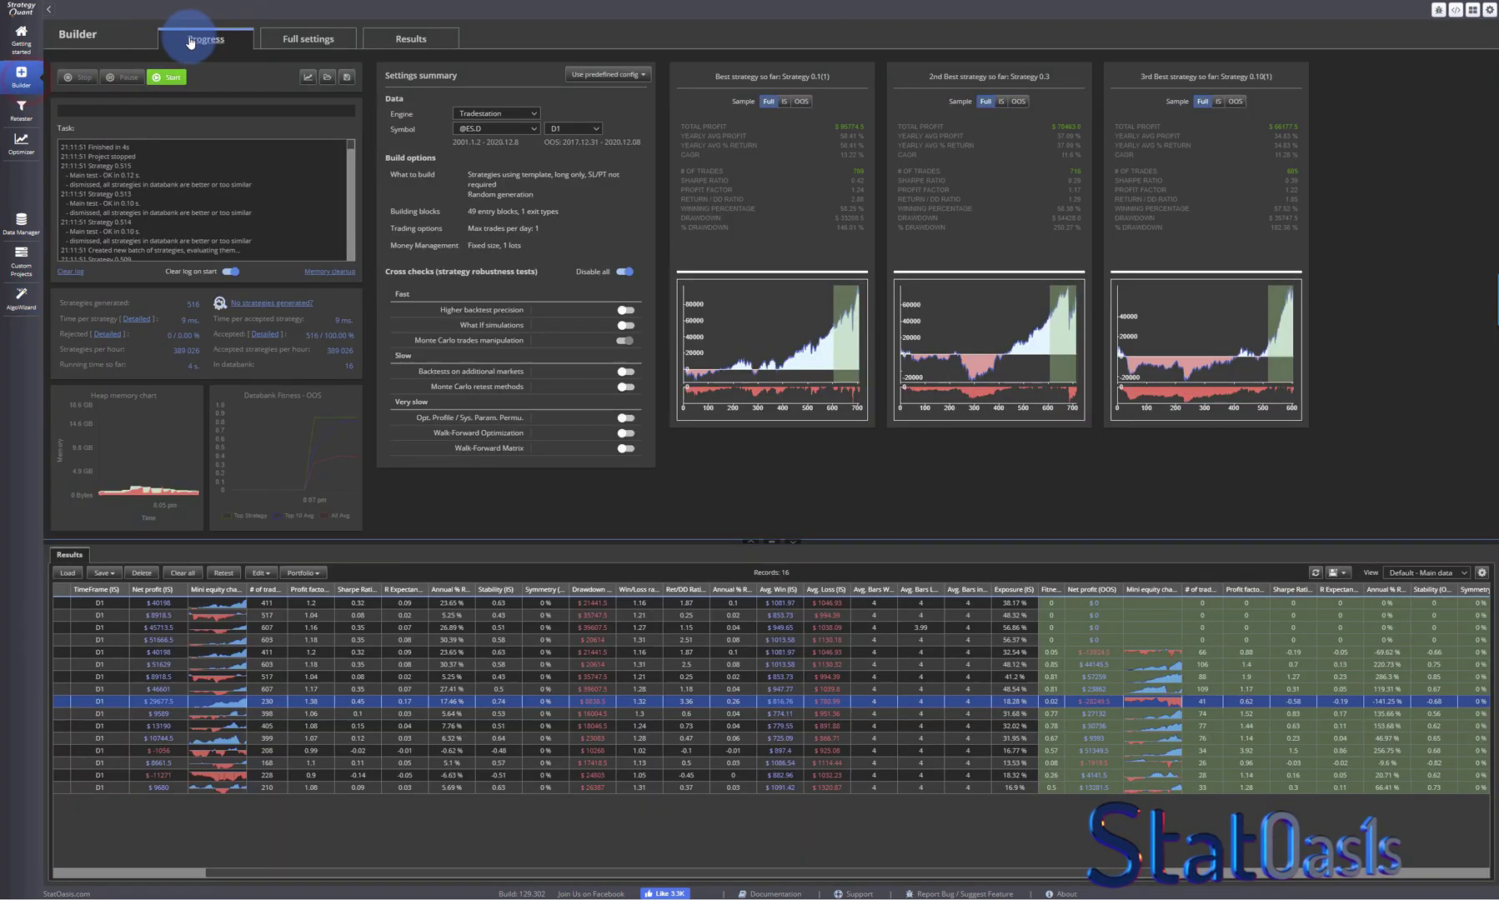
{"action": "left_click", "coordinate": [218, 799]}
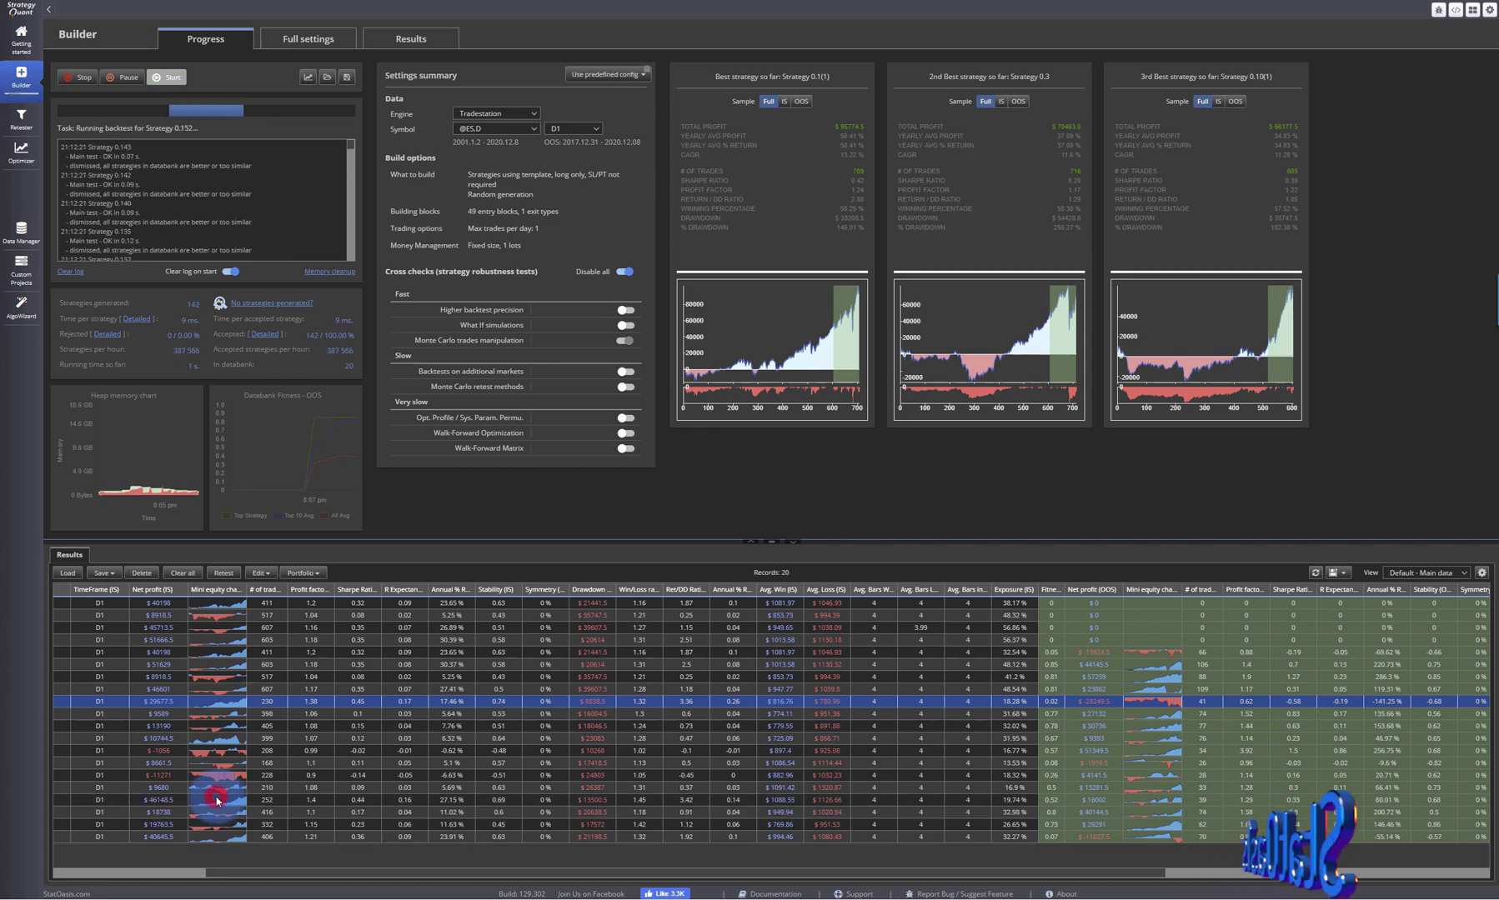
{"action": "double_click", "coordinate": [218, 799]}
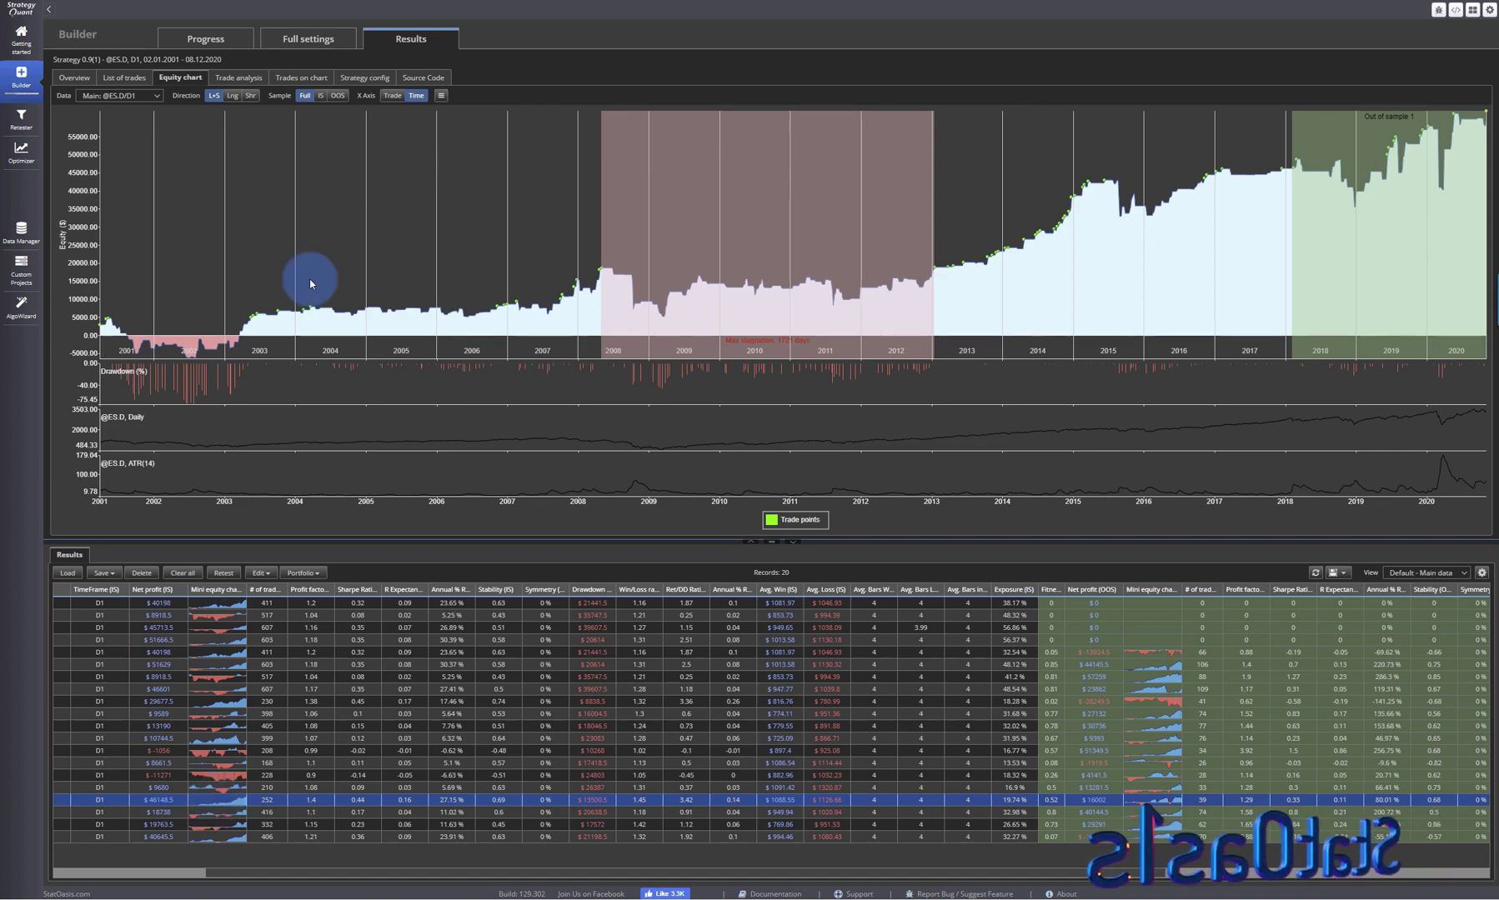
{"action": "left_click", "coordinate": [422, 78]}
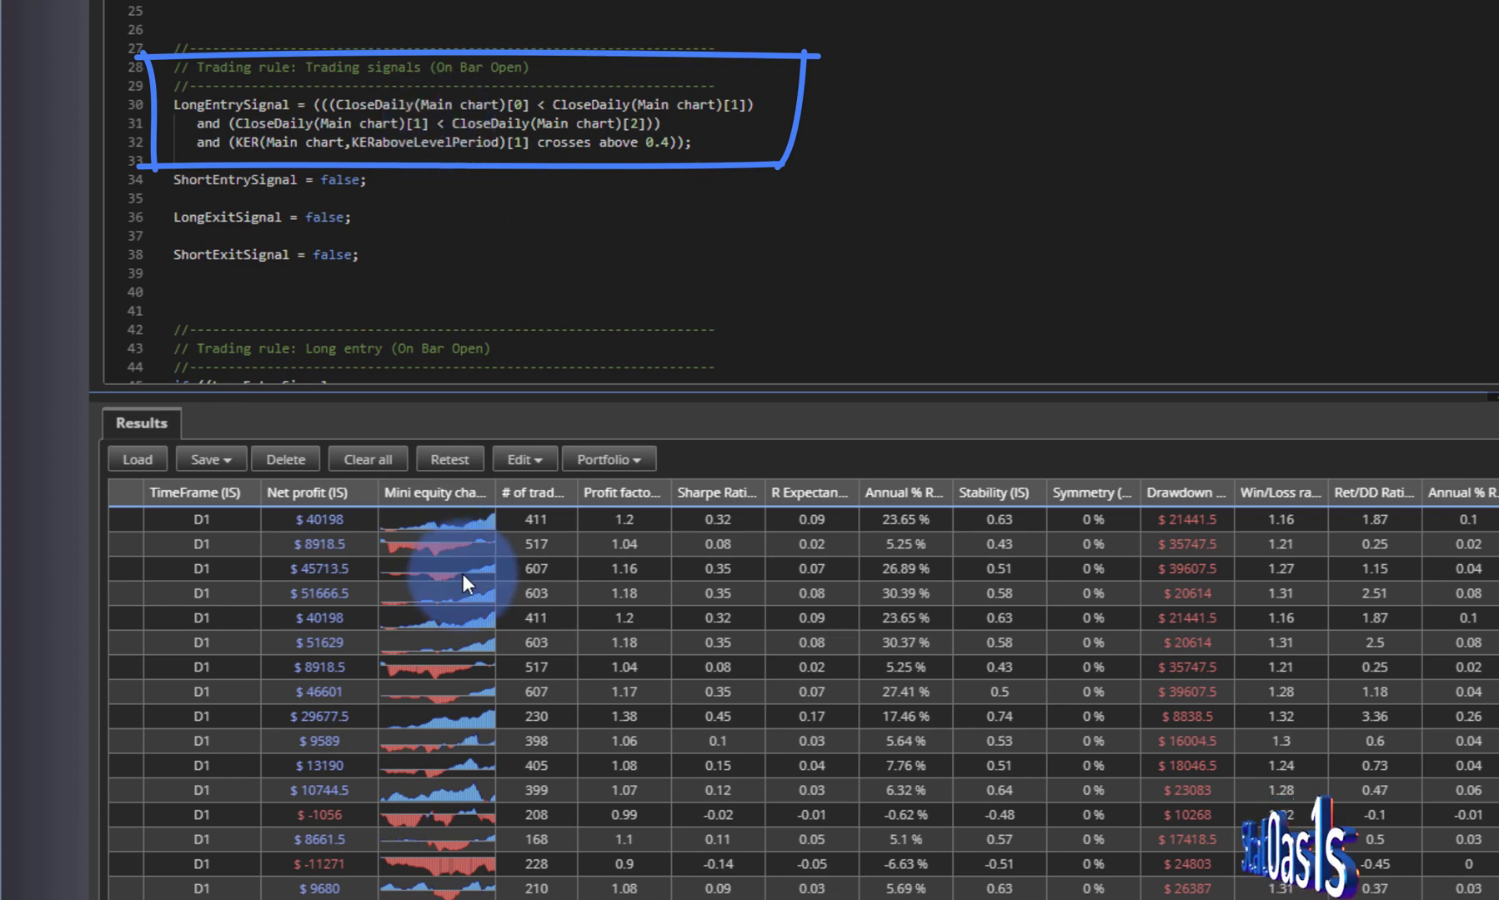
{"action": "left_click", "coordinate": [465, 524]}
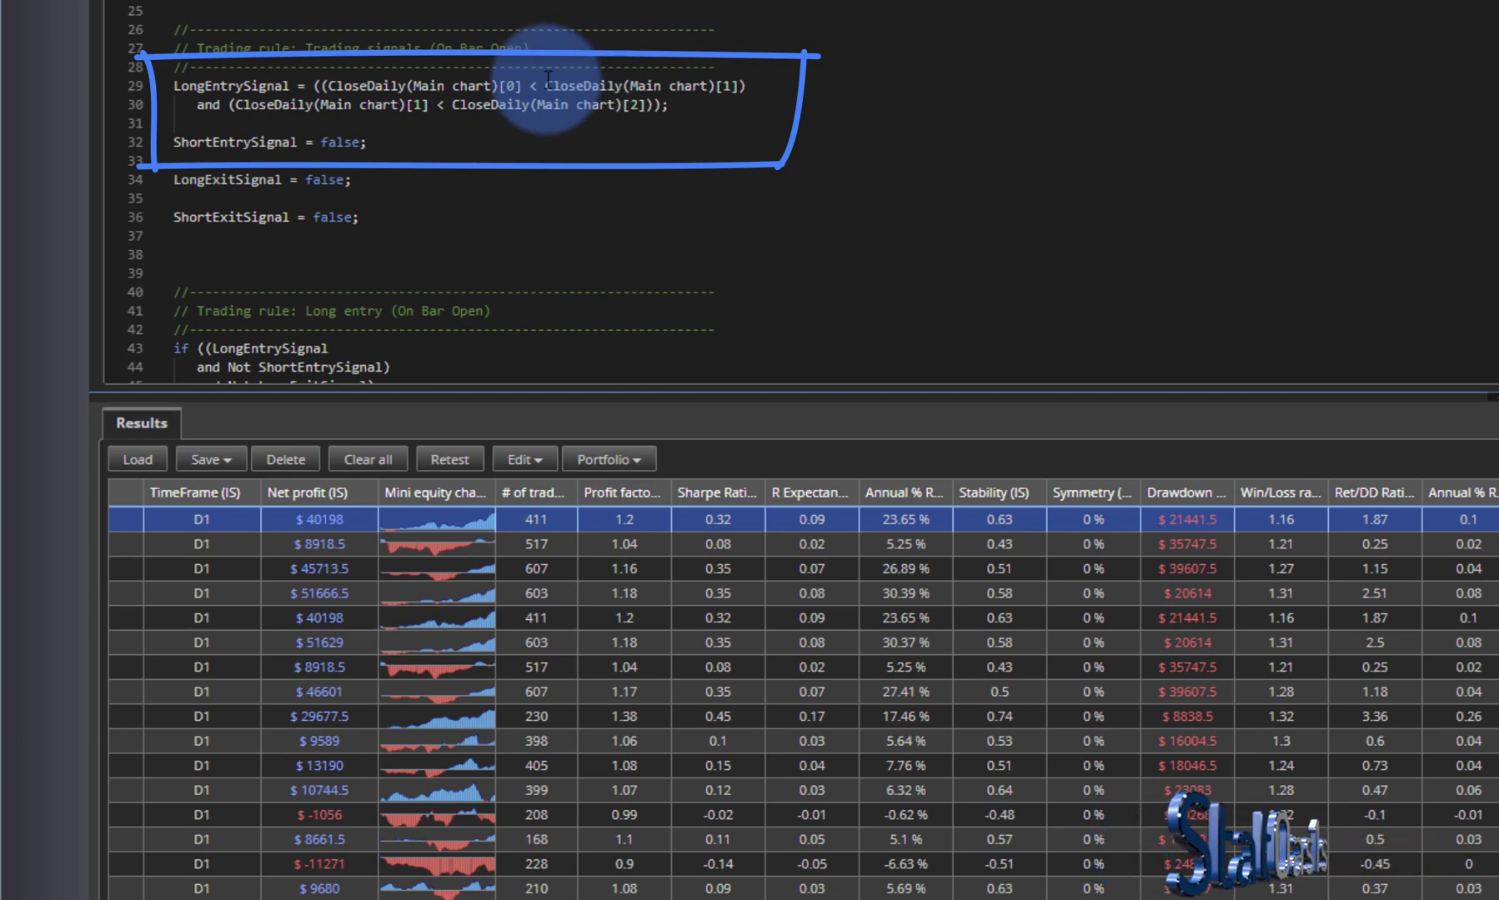
{"action": "left_click", "coordinate": [440, 618]}
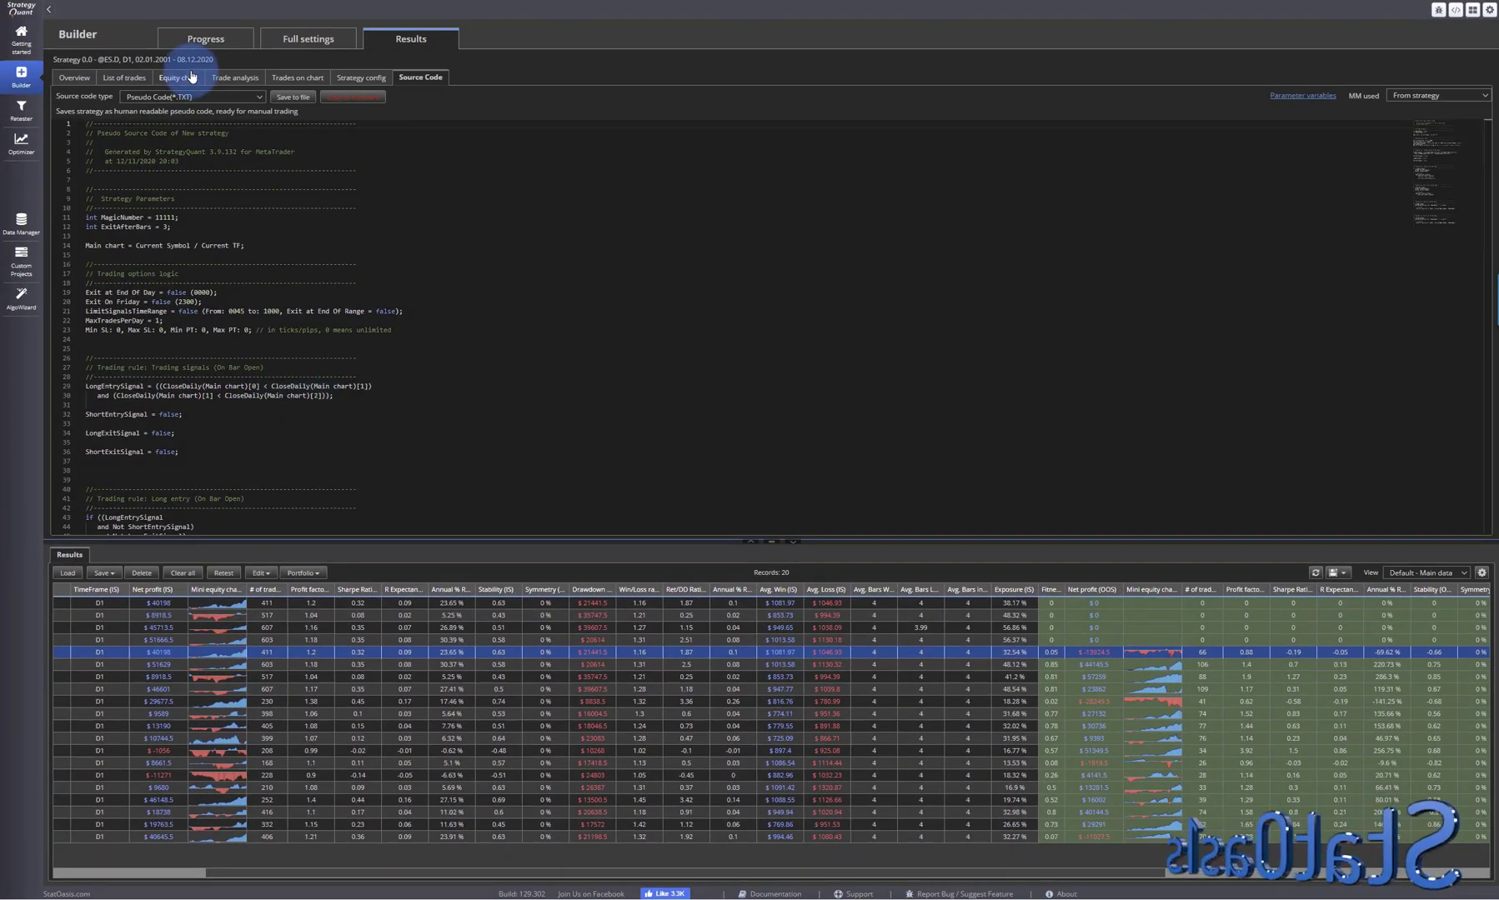
- Compare the $29677.5 strategy's equity curve with the 252-trade strategy's source code
{"action": "left_click", "coordinate": [191, 77]}
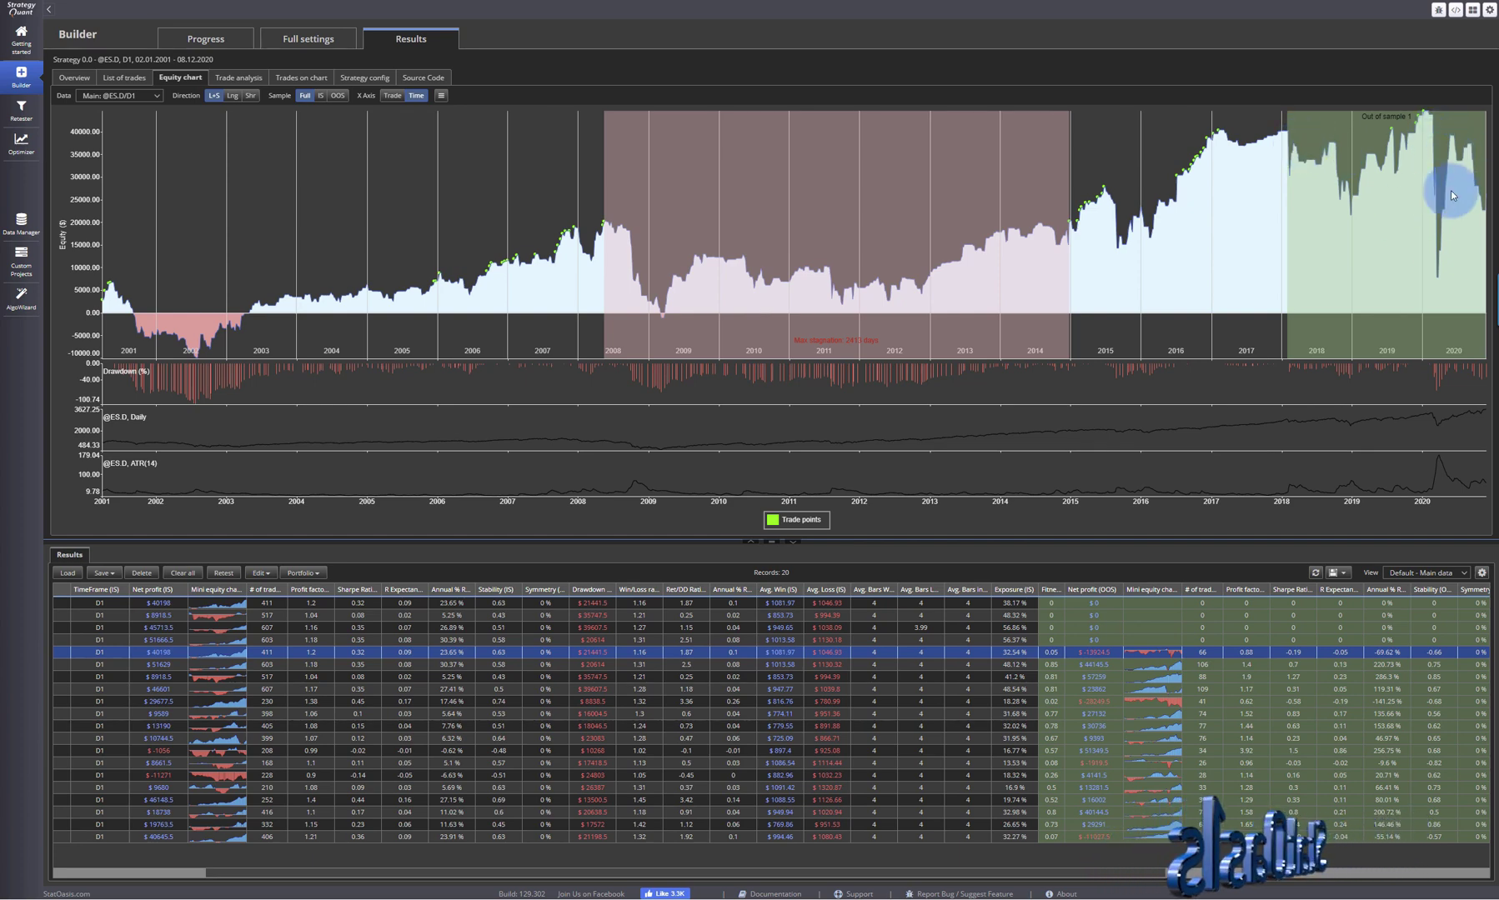
{"action": "left_click", "coordinate": [230, 705]}
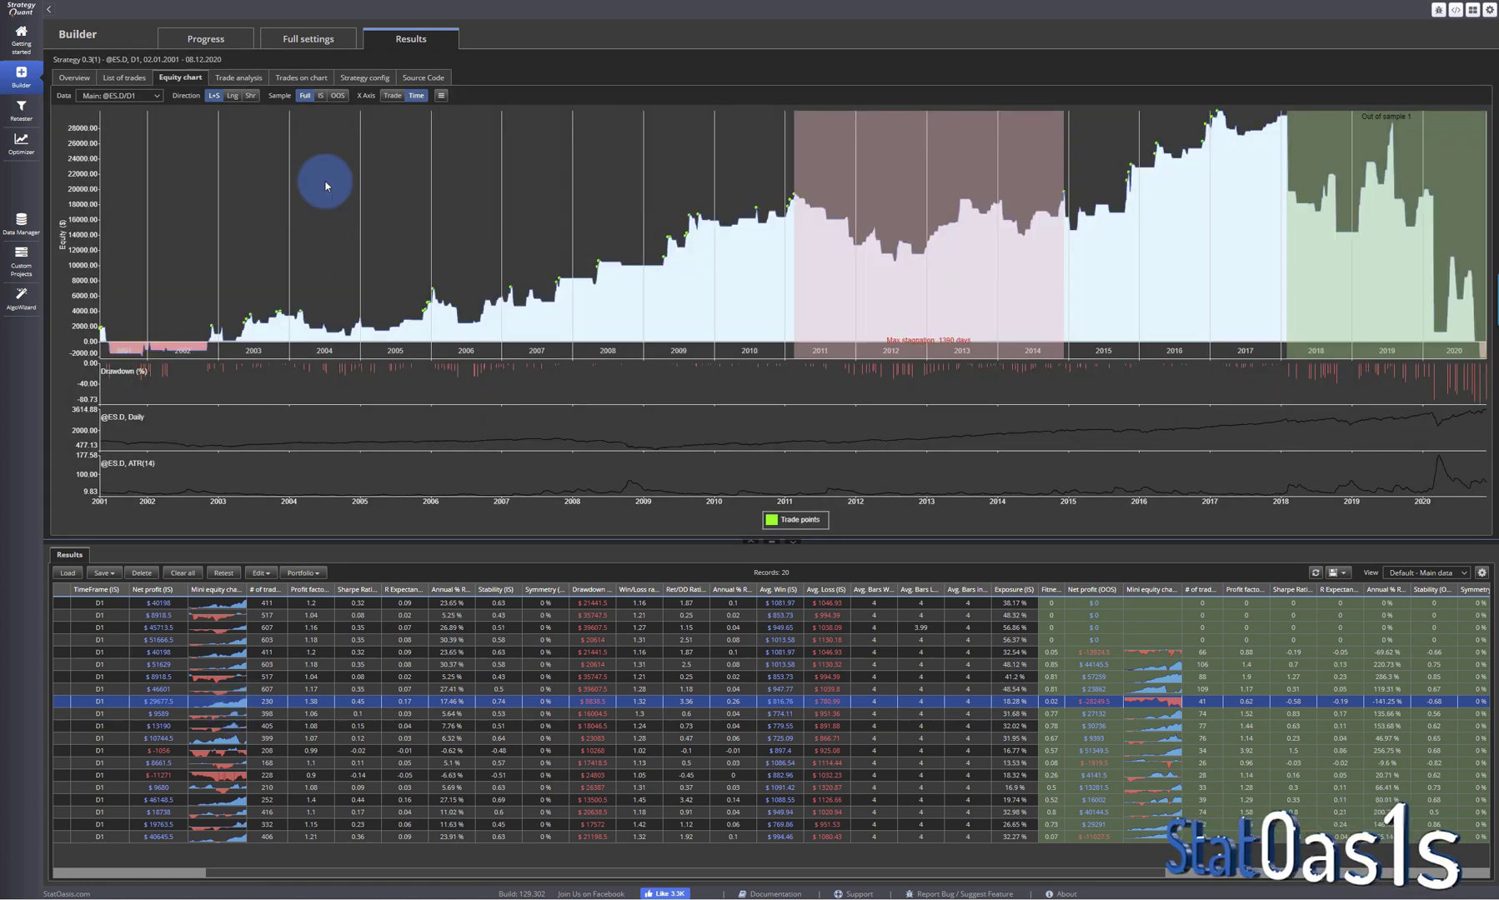
{"action": "left_click", "coordinate": [421, 77]}
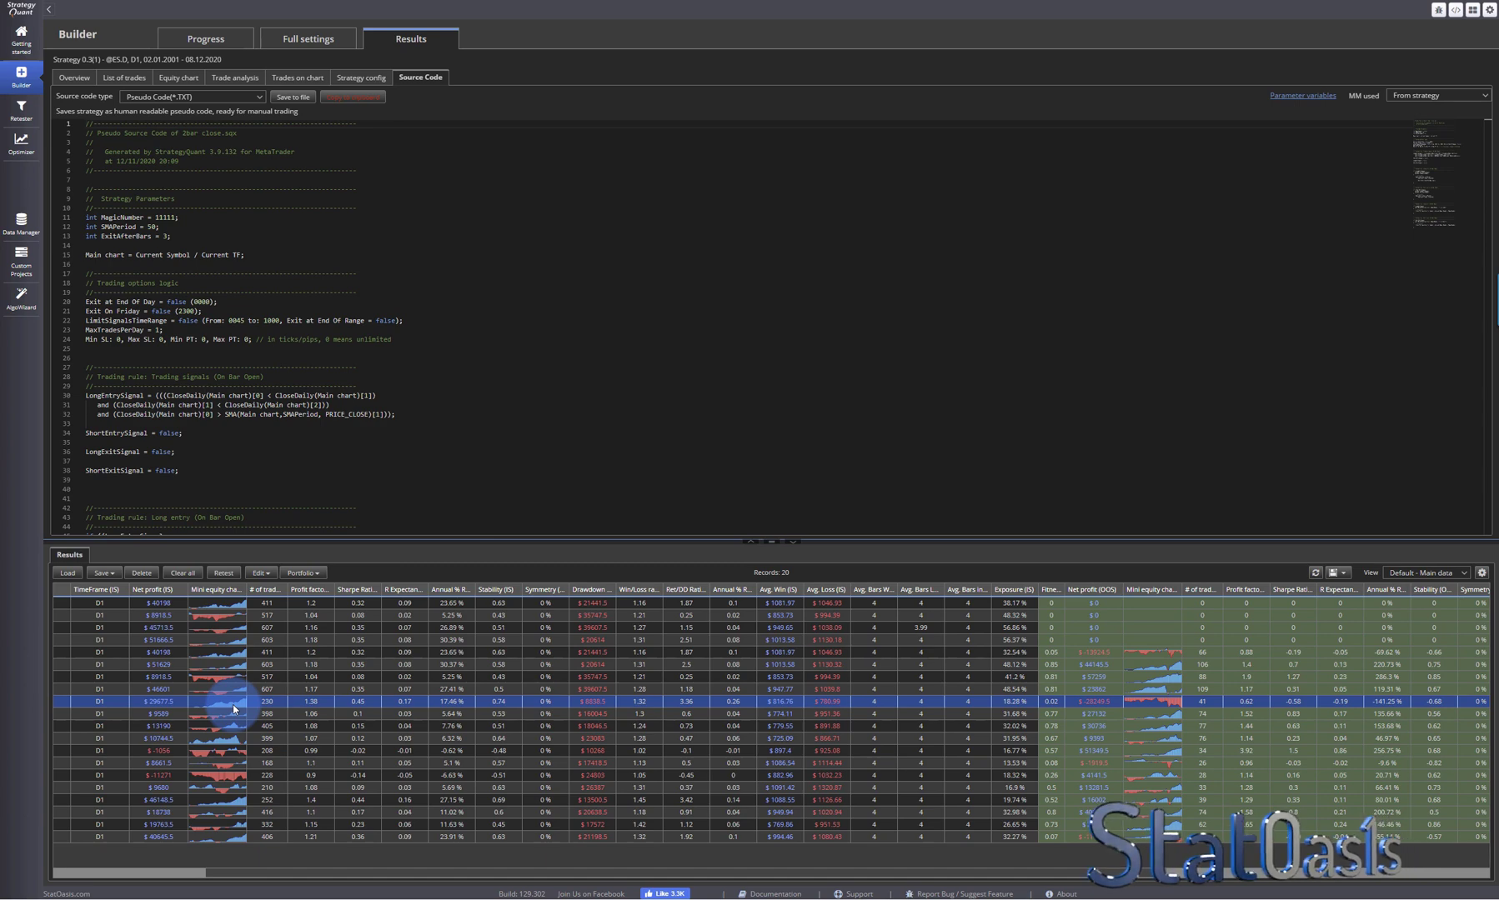
{"action": "left_click", "coordinate": [231, 797]}
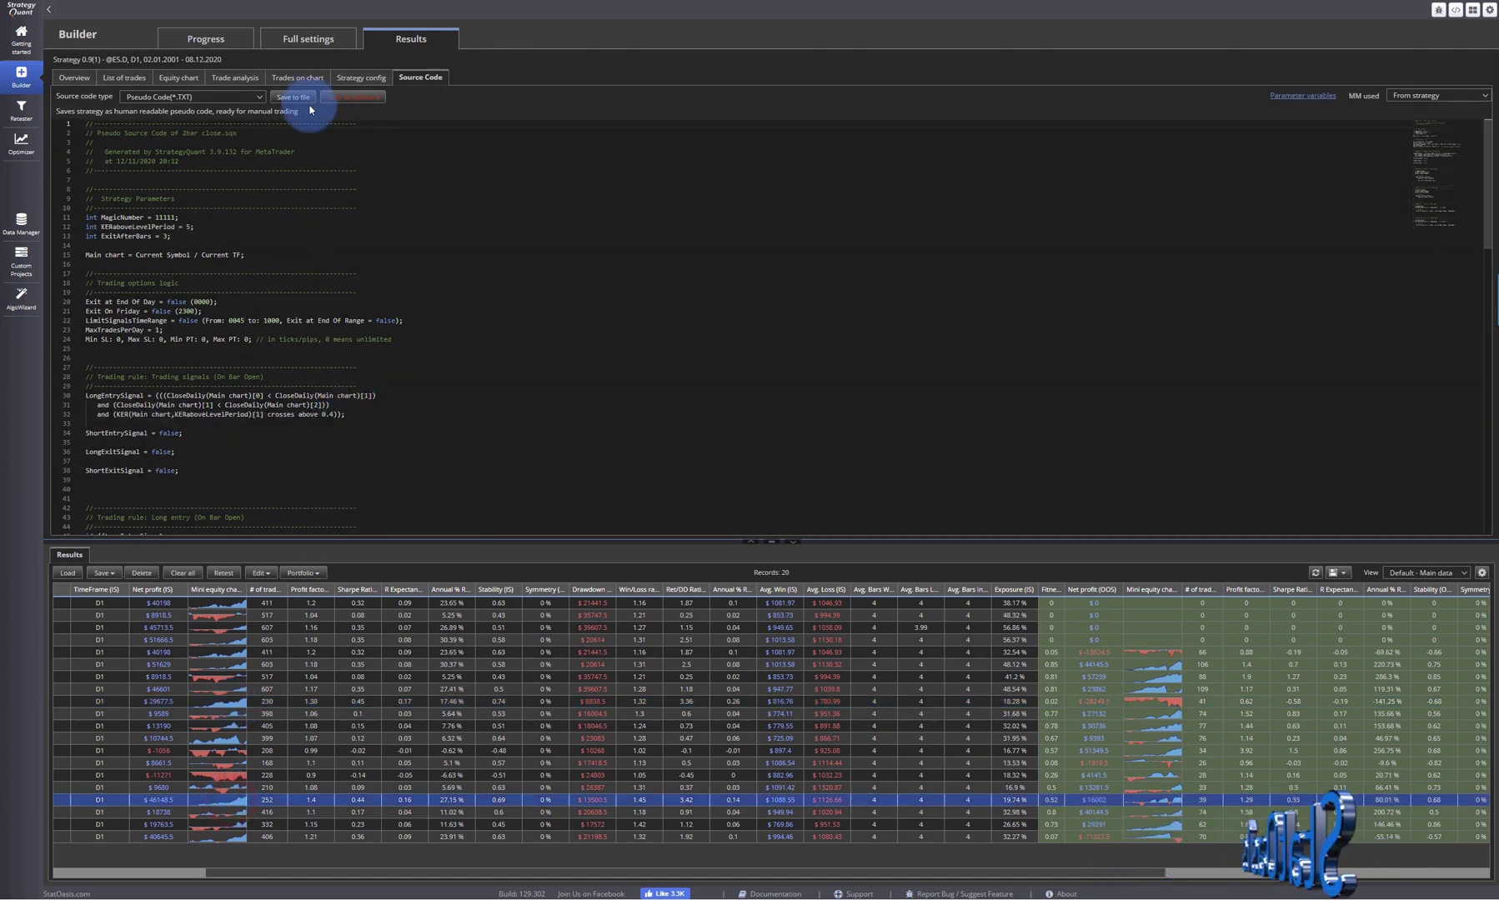
- Show the equity chart for the $19763.5 strategy, then the last 406-trade $40645.5 strategy
{"action": "left_click", "coordinate": [185, 77]}
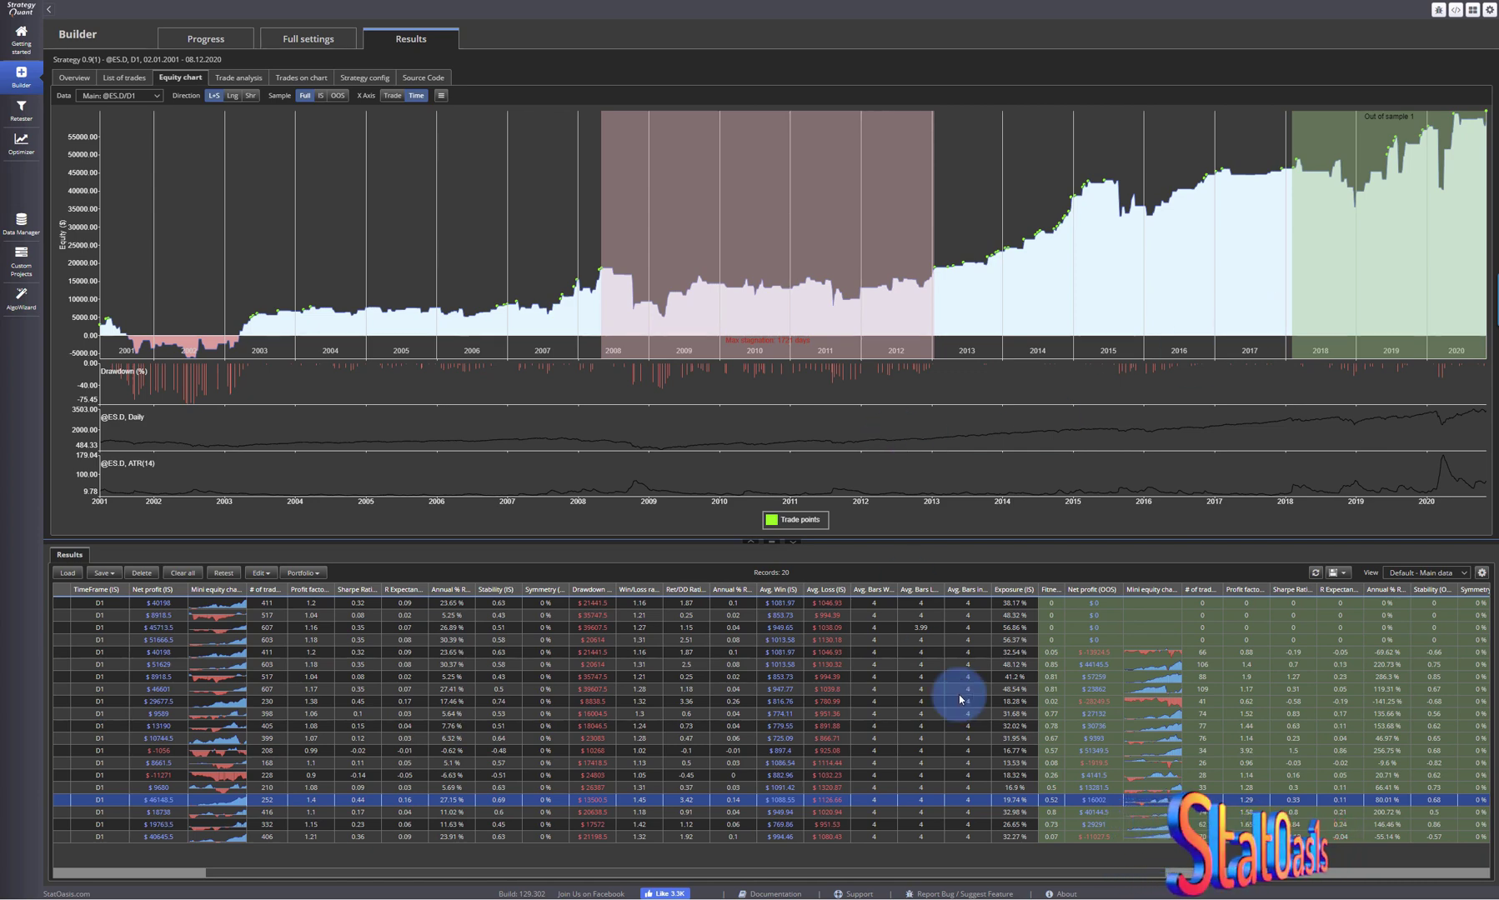
{"action": "left_click", "coordinate": [1147, 826]}
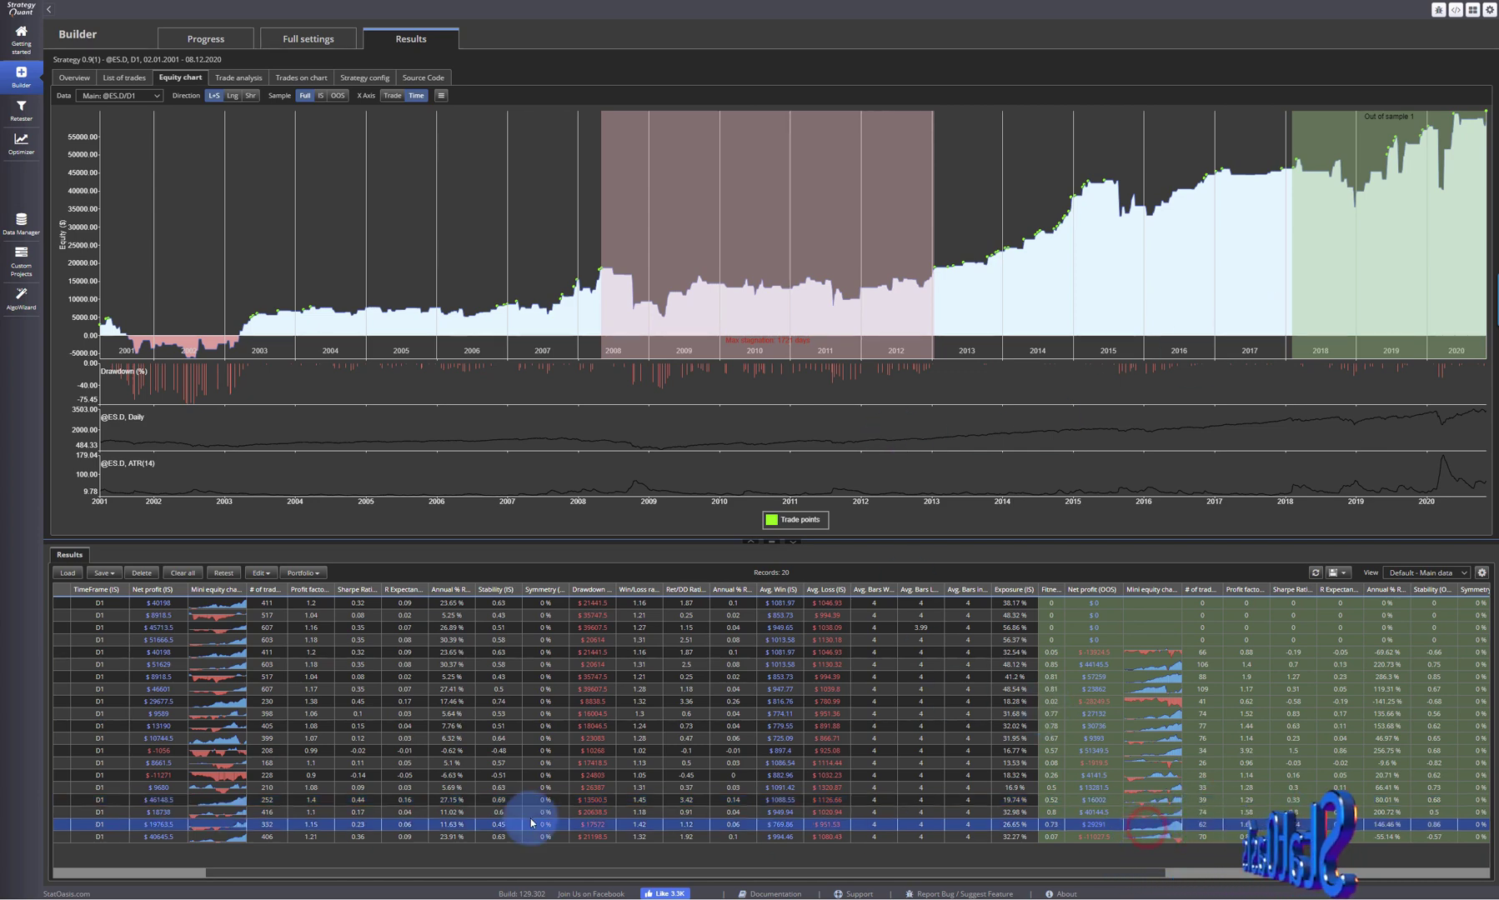
{"action": "left_click", "coordinate": [230, 837]}
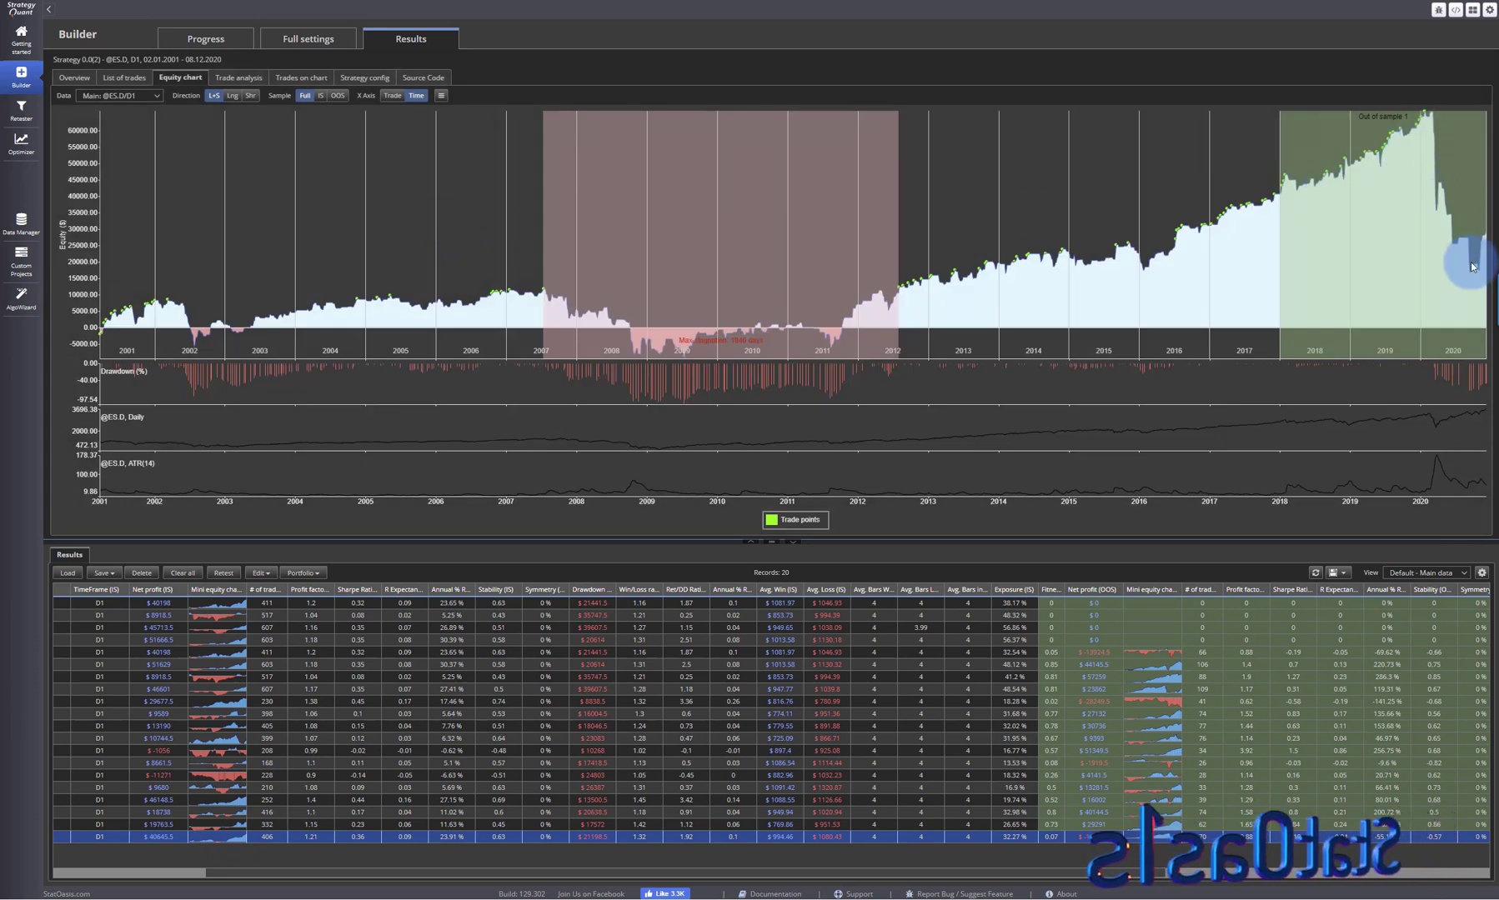
- Inspect the $19763.5 strategy's 332-trade equity chart, then return to the AlgoWizard template editor
{"action": "left_click", "coordinate": [218, 824]}
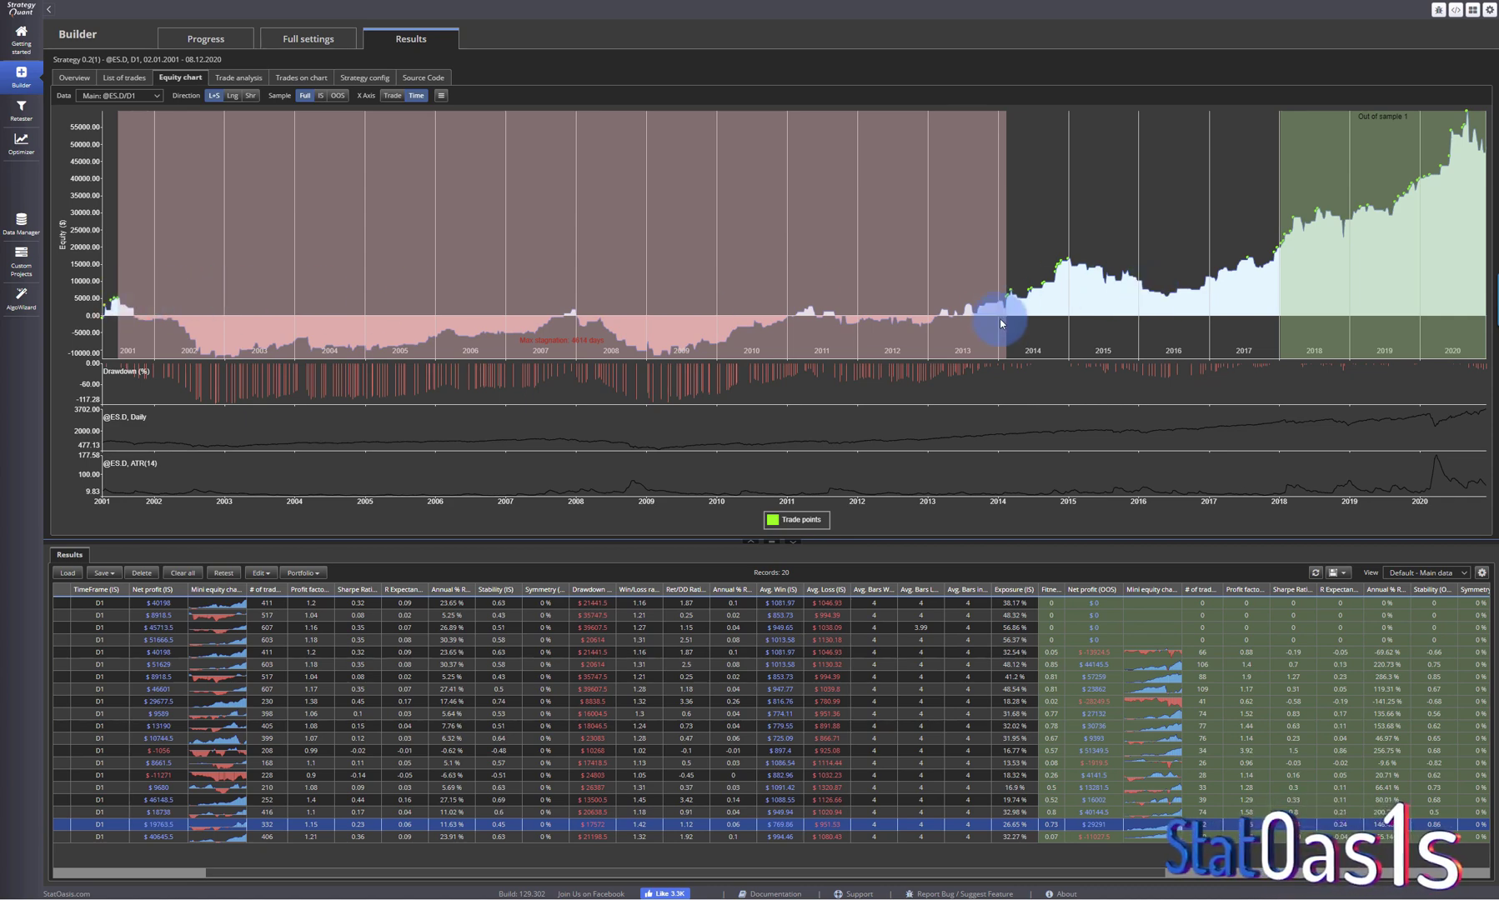
{"action": "mouse_move", "coordinate": [1010, 314]}
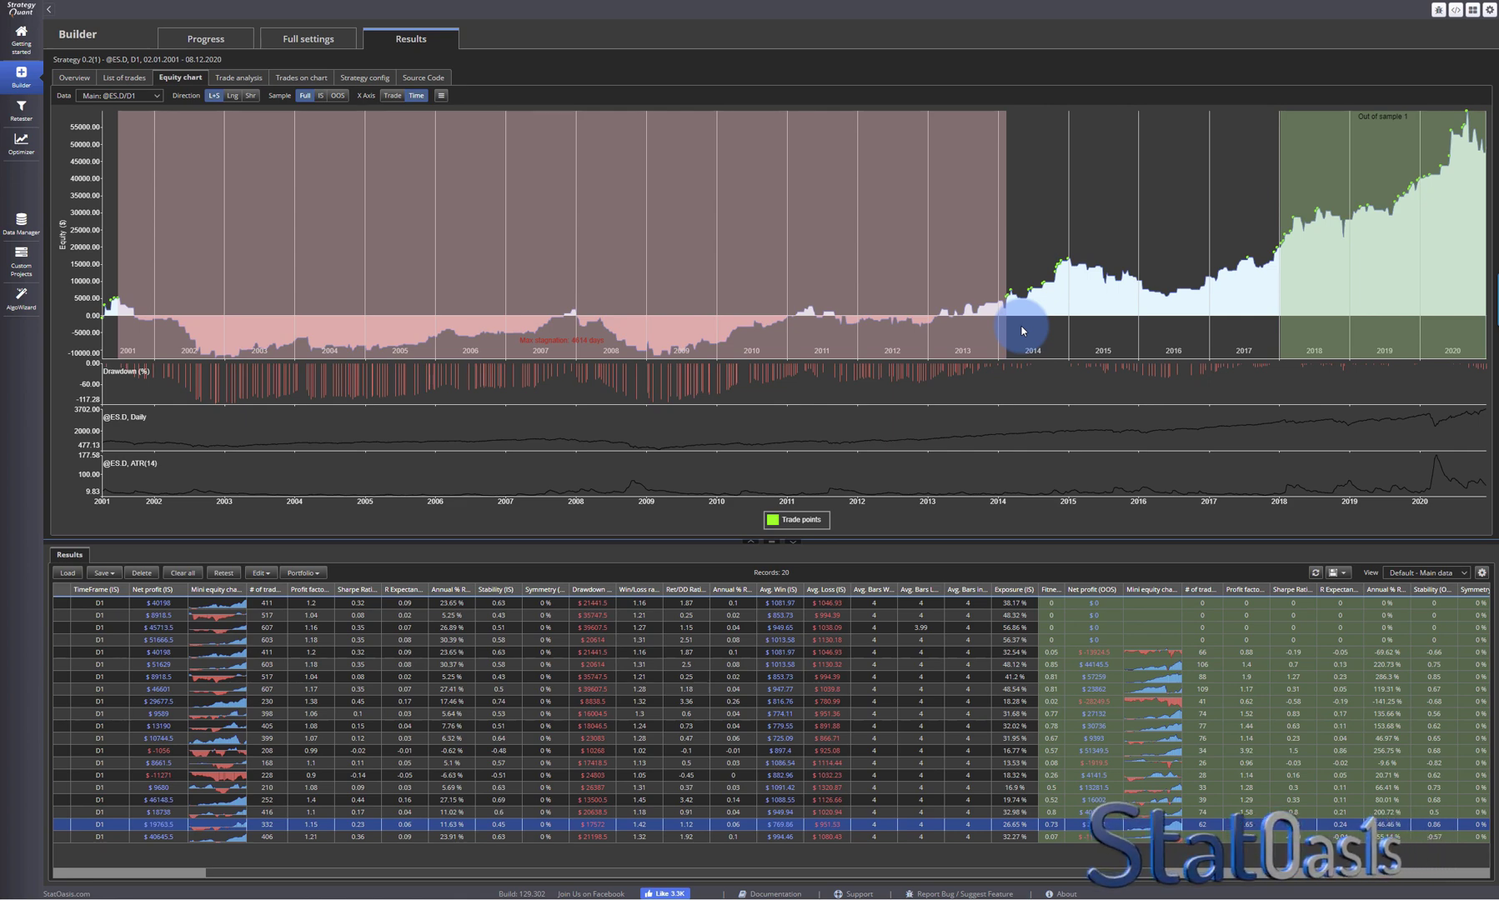
{"action": "mouse_move", "coordinate": [1054, 290]}
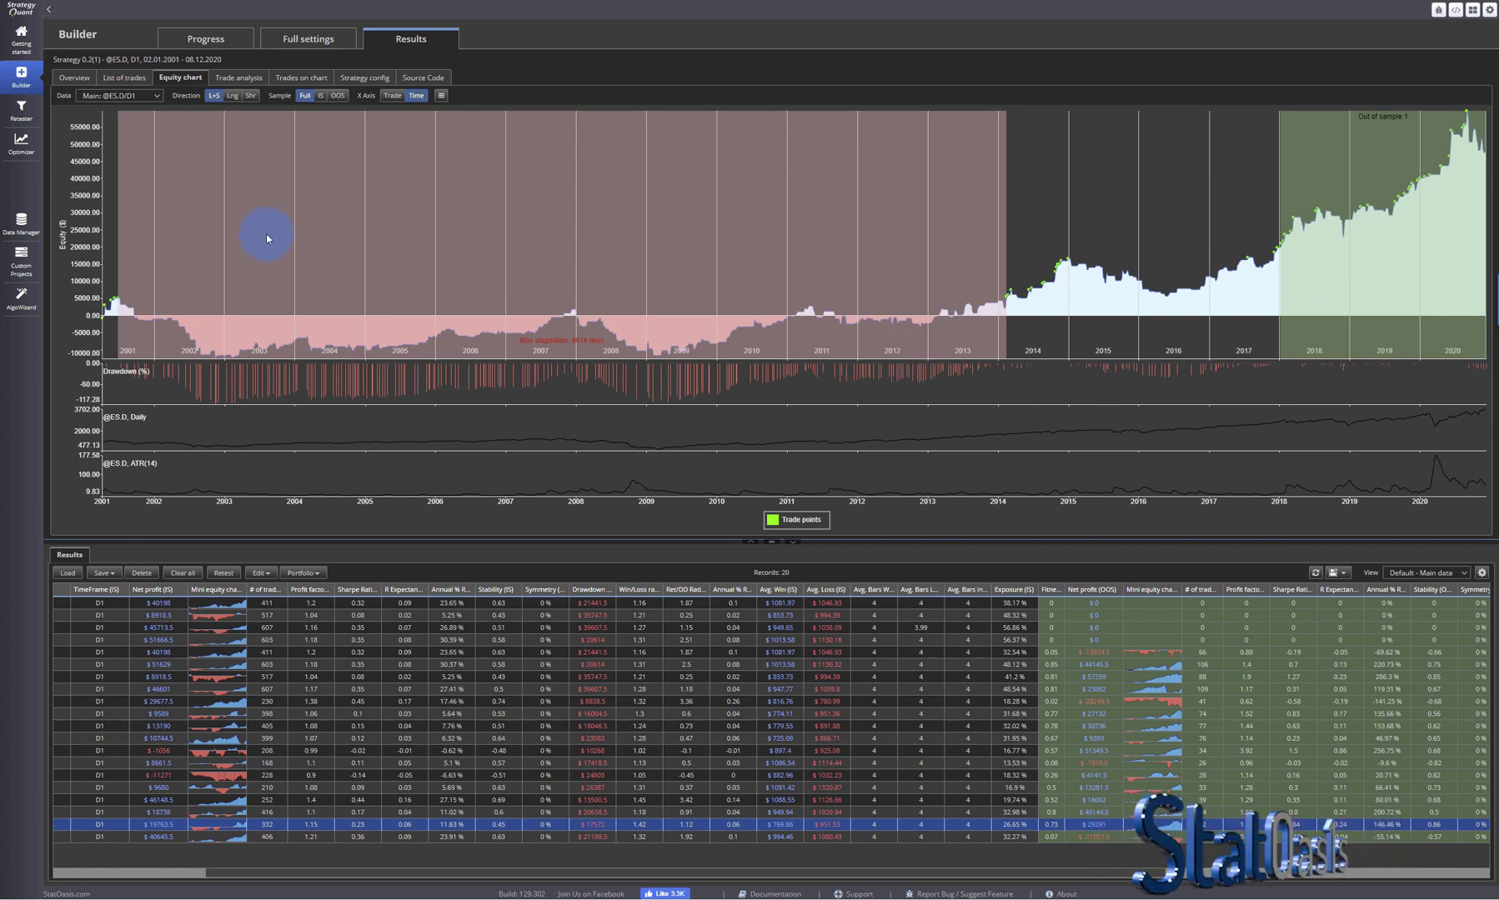
{"action": "left_click", "coordinate": [20, 304]}
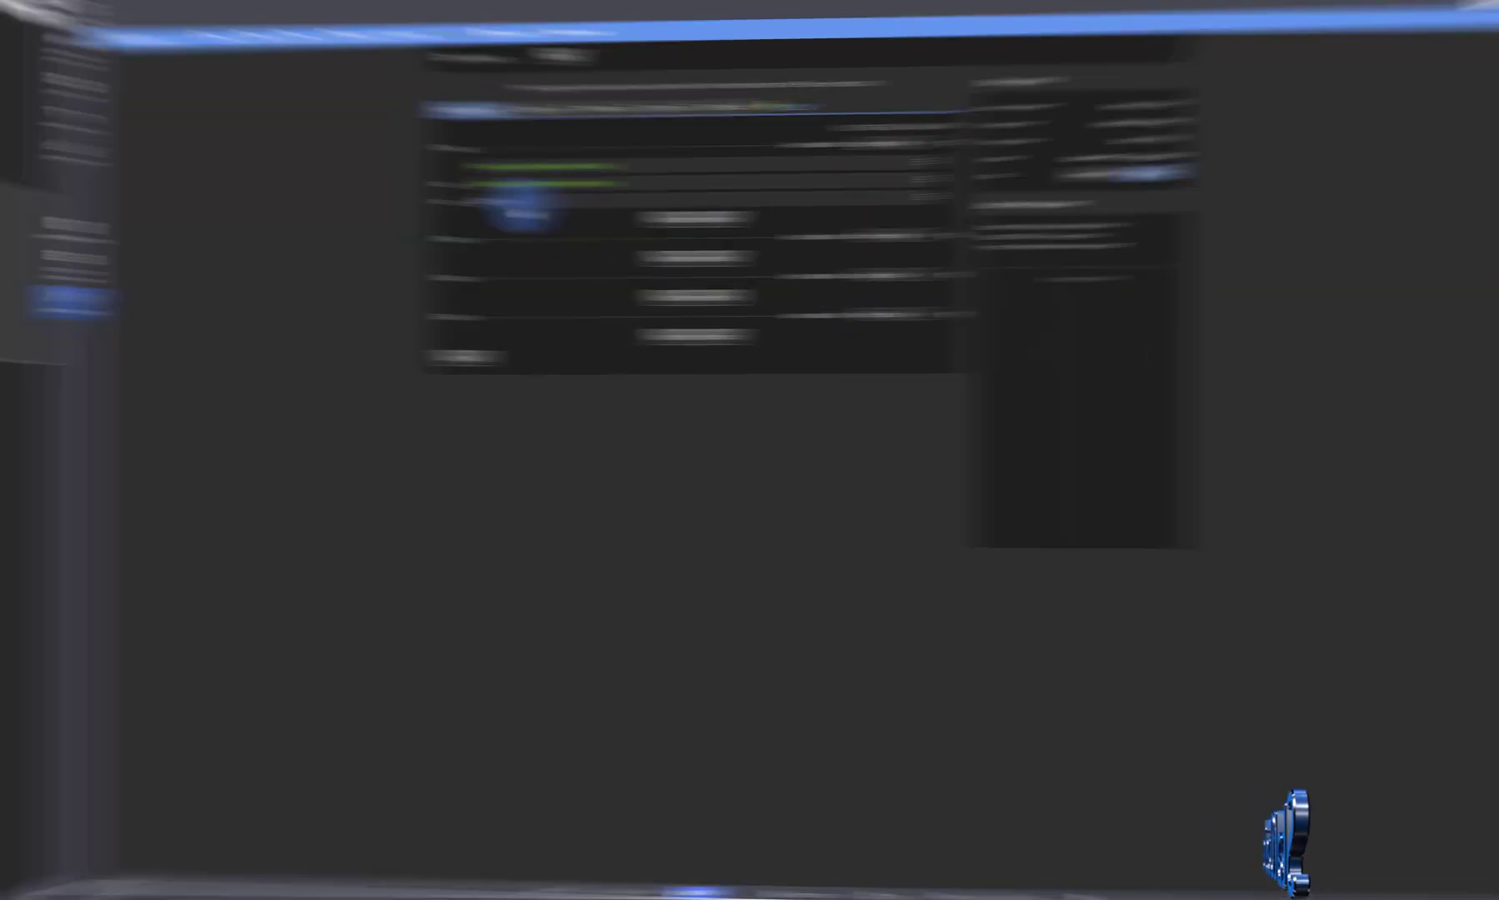